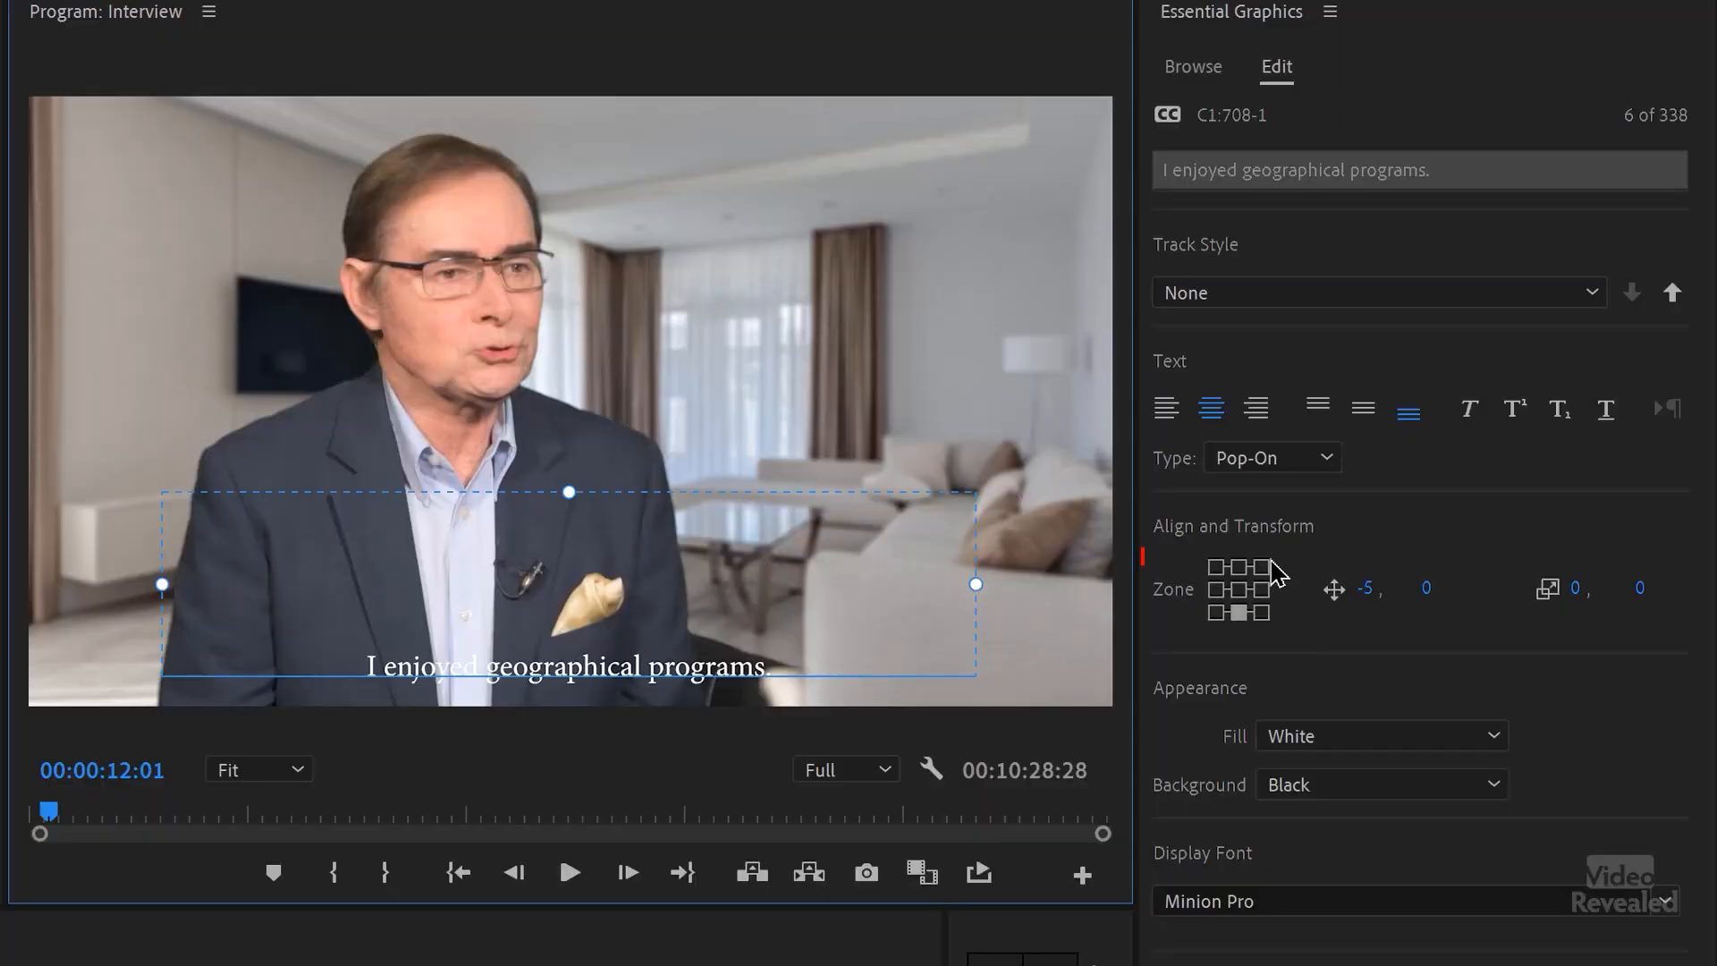
Step: Try the "I enjoyed geographical programs." caption block in several position zones and settle on the bottom-center zone
left_click(1262, 567)
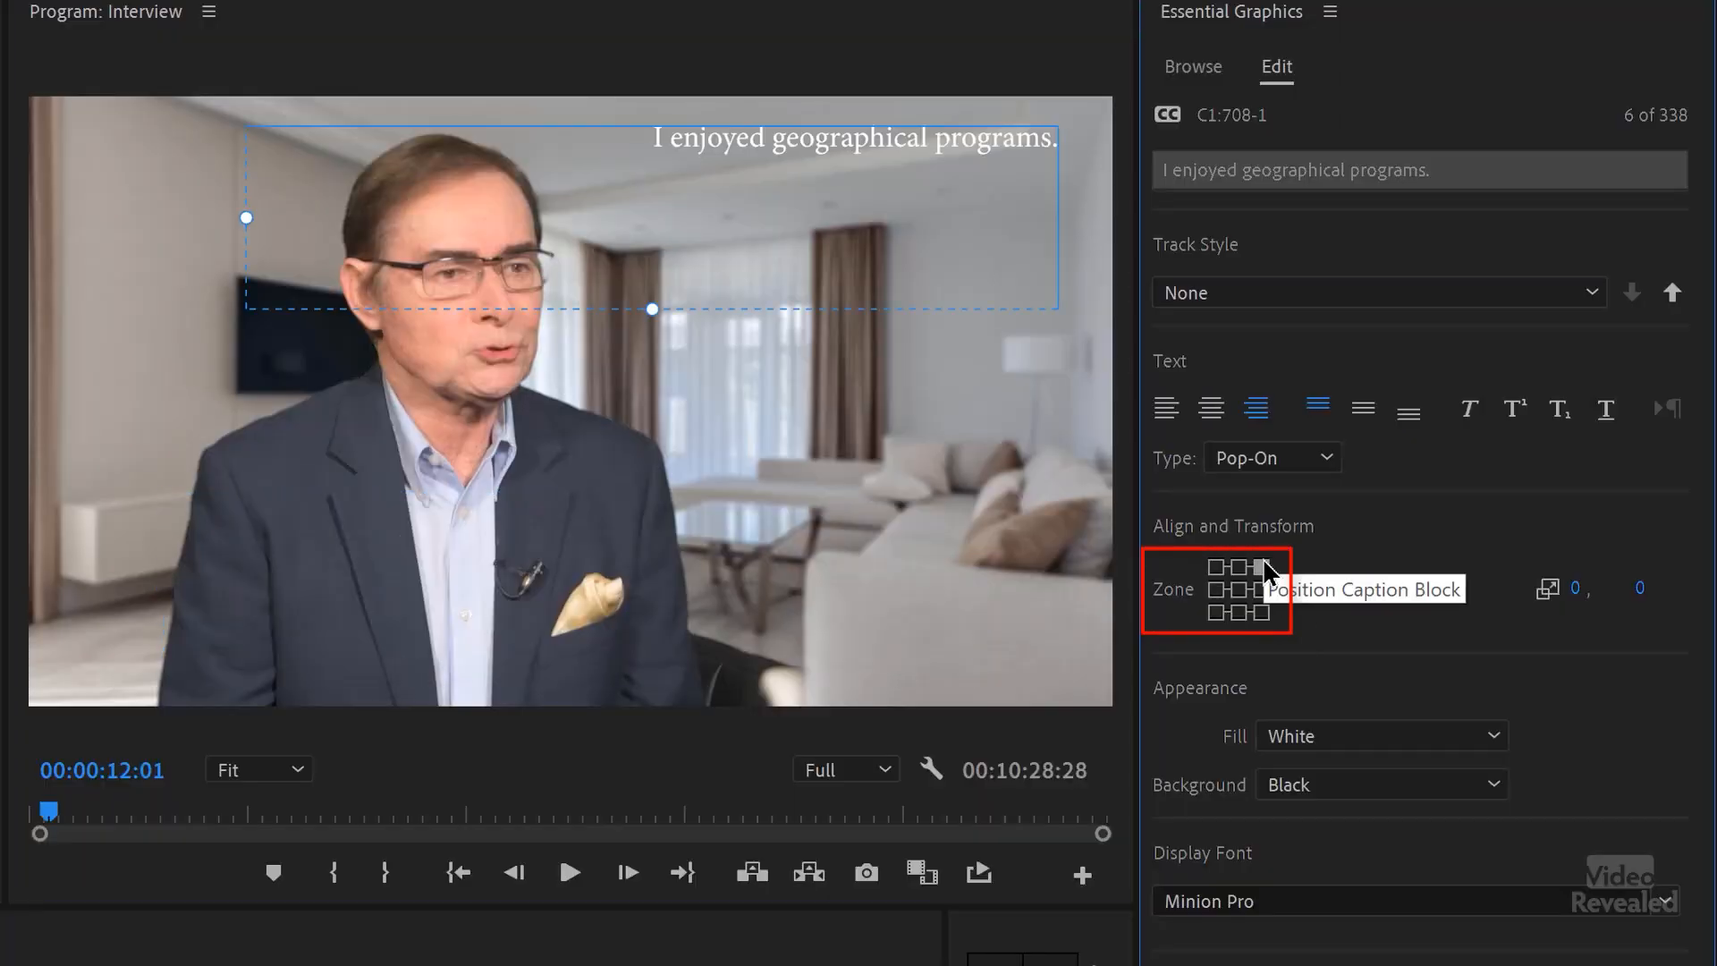
left_click(1216, 567)
left_click(1217, 589)
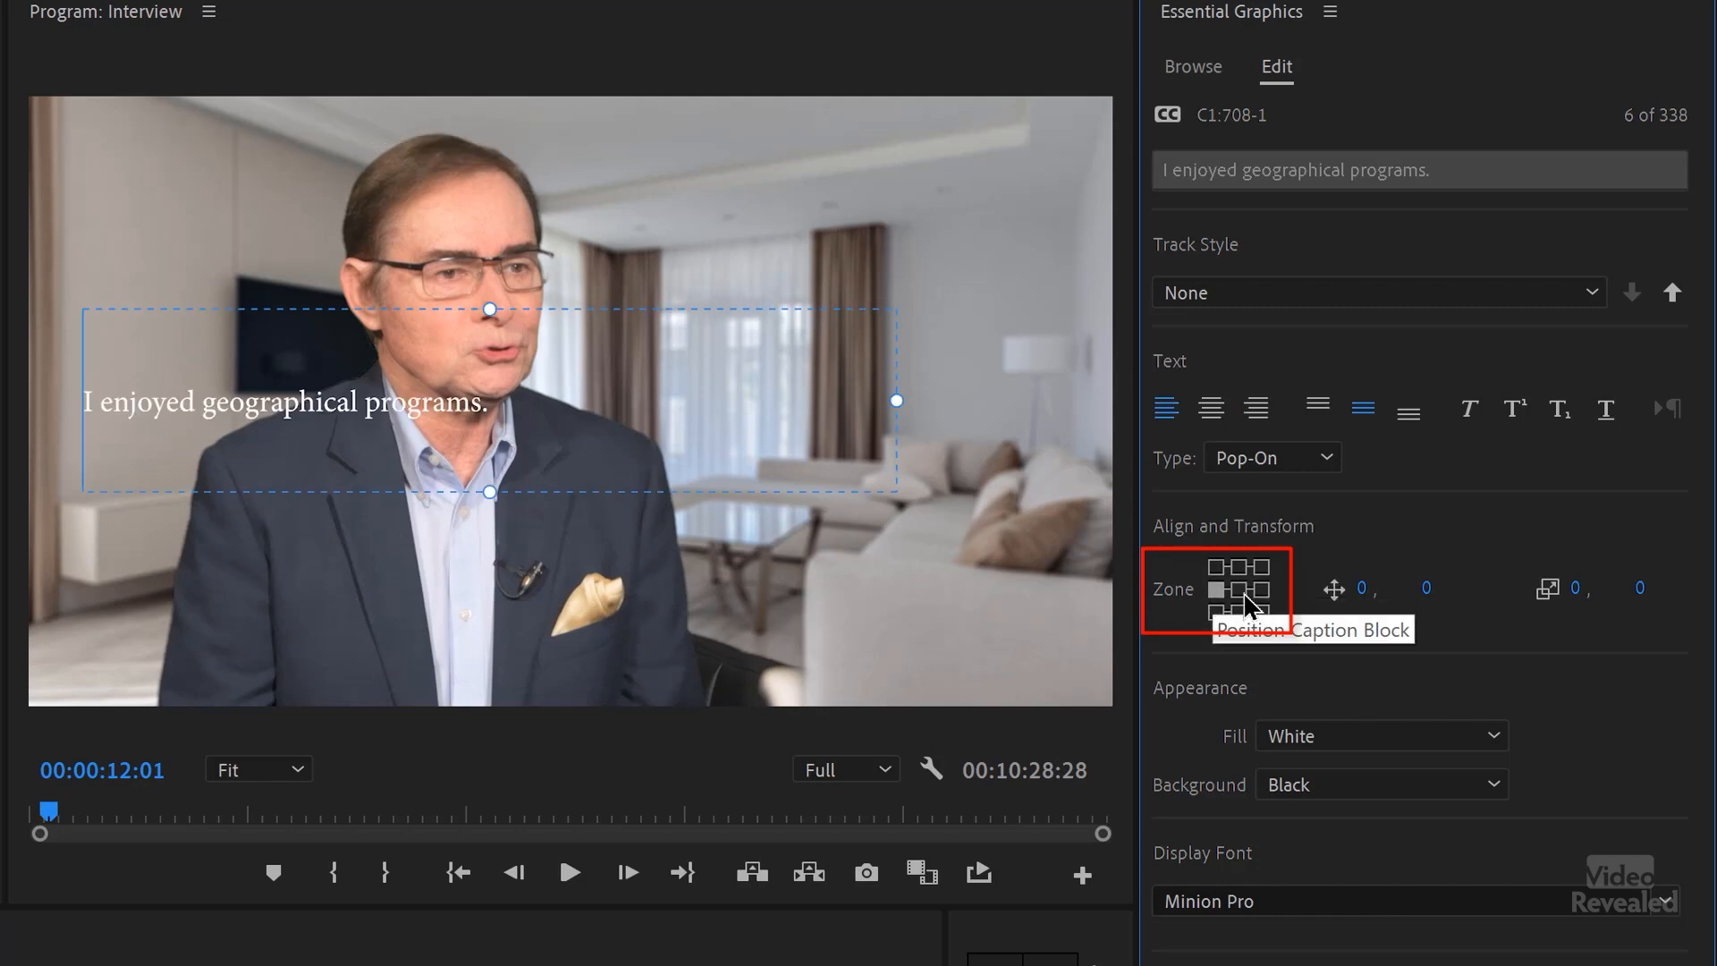
left_click(1239, 590)
left_click(1239, 613)
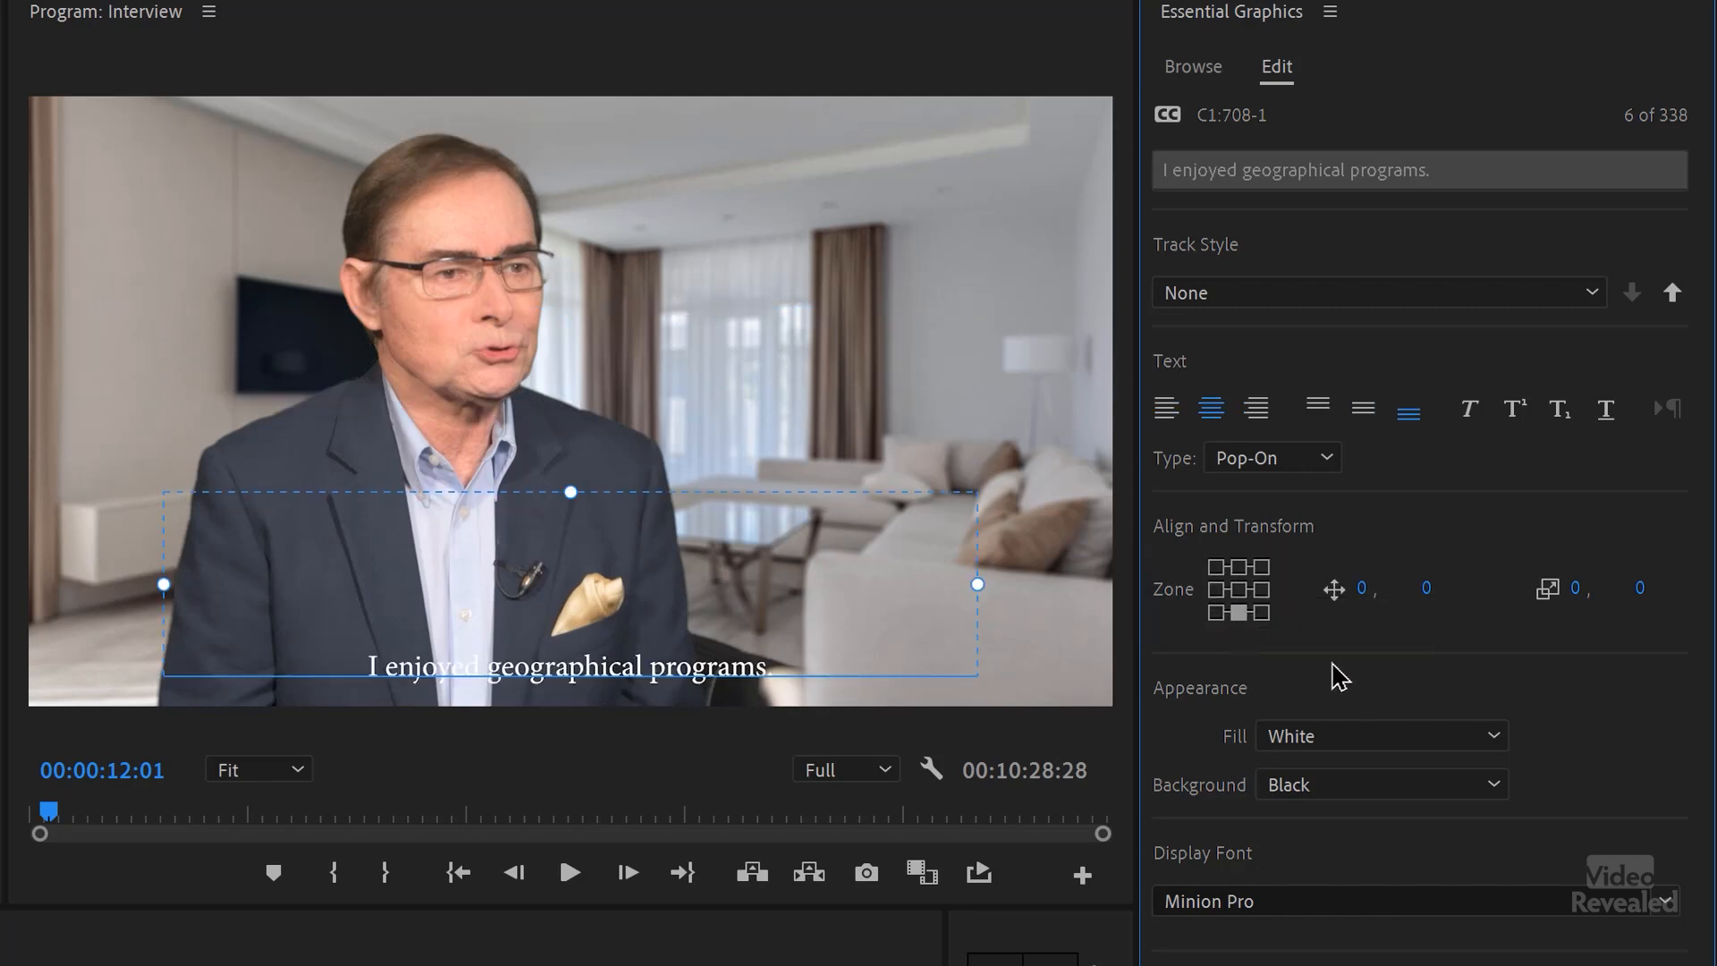
mouse_move(1364, 592)
left_mouse_down()
mouse_move(1395, 592)
mouse_move(1346, 593)
mouse_move(1369, 592)
left_mouse_up()
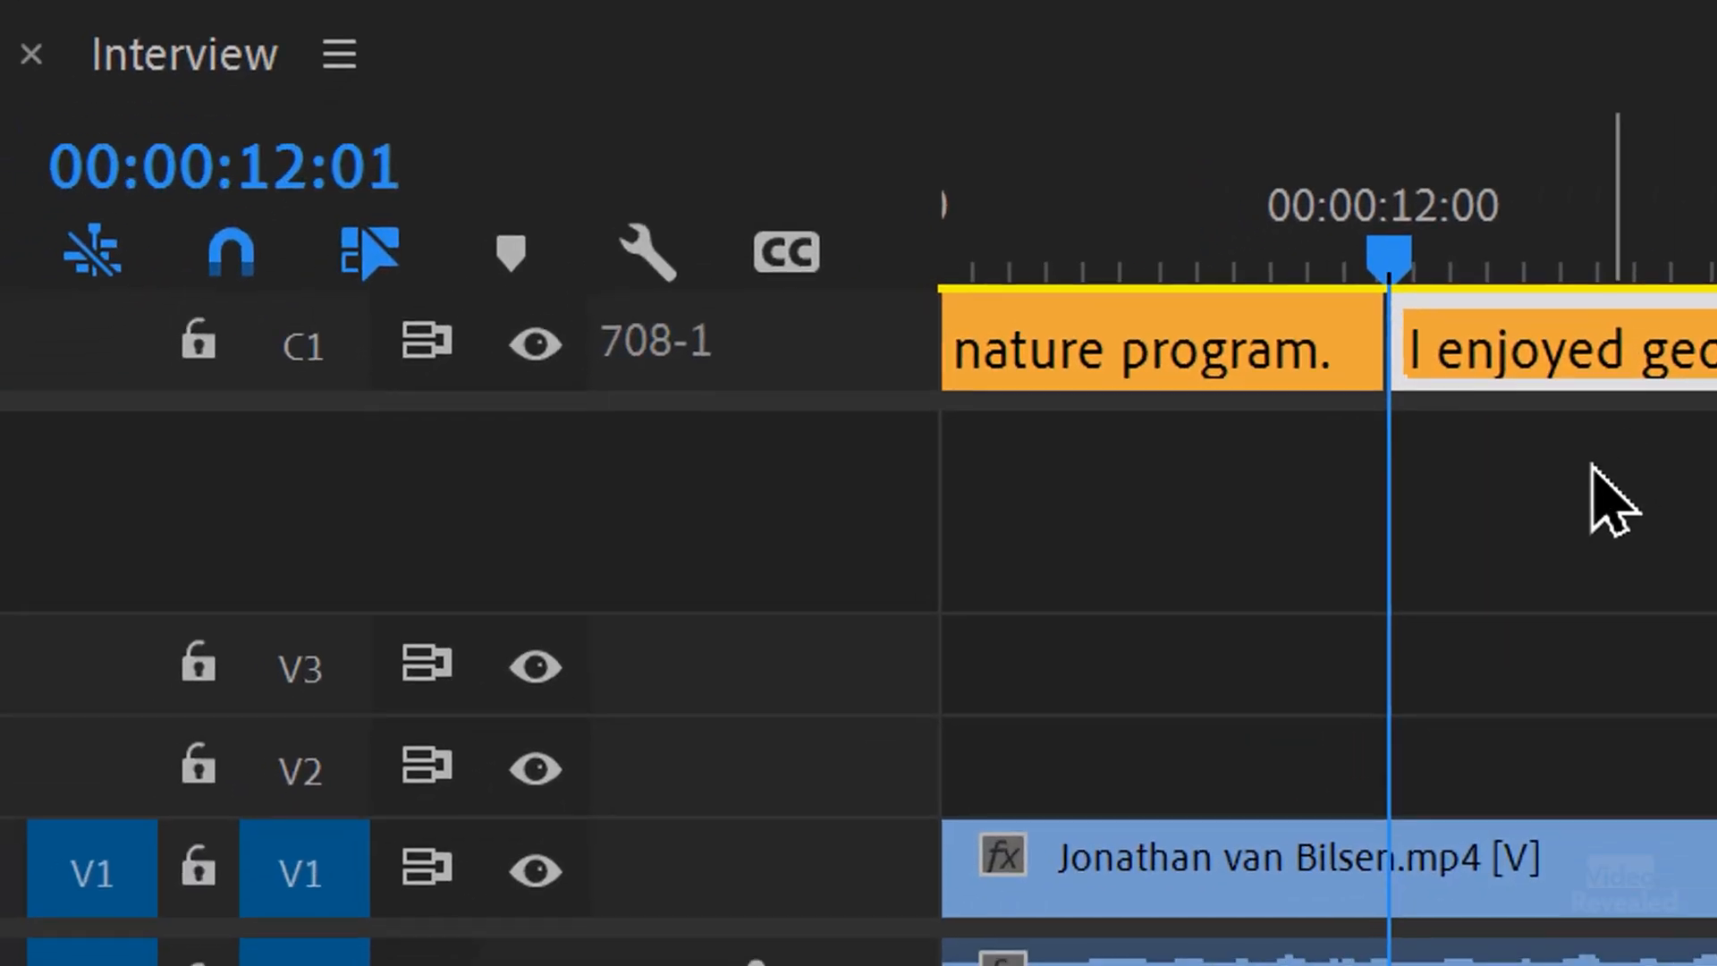
left_click(1593, 465)
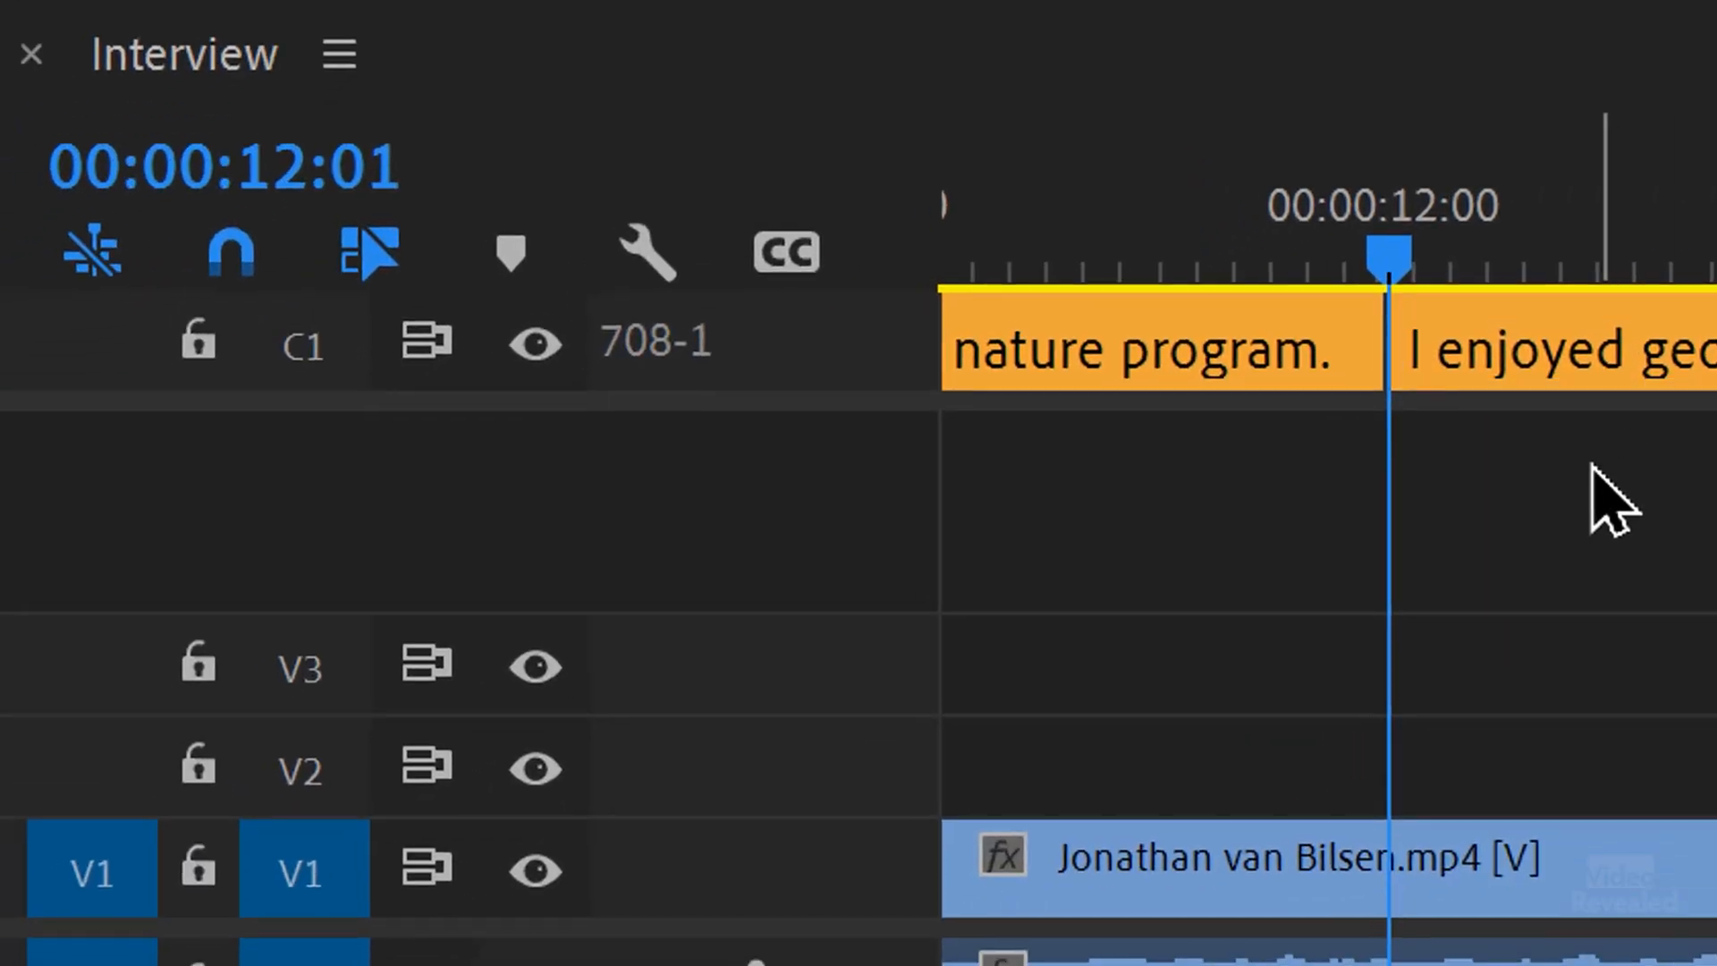
right_click(820, 338)
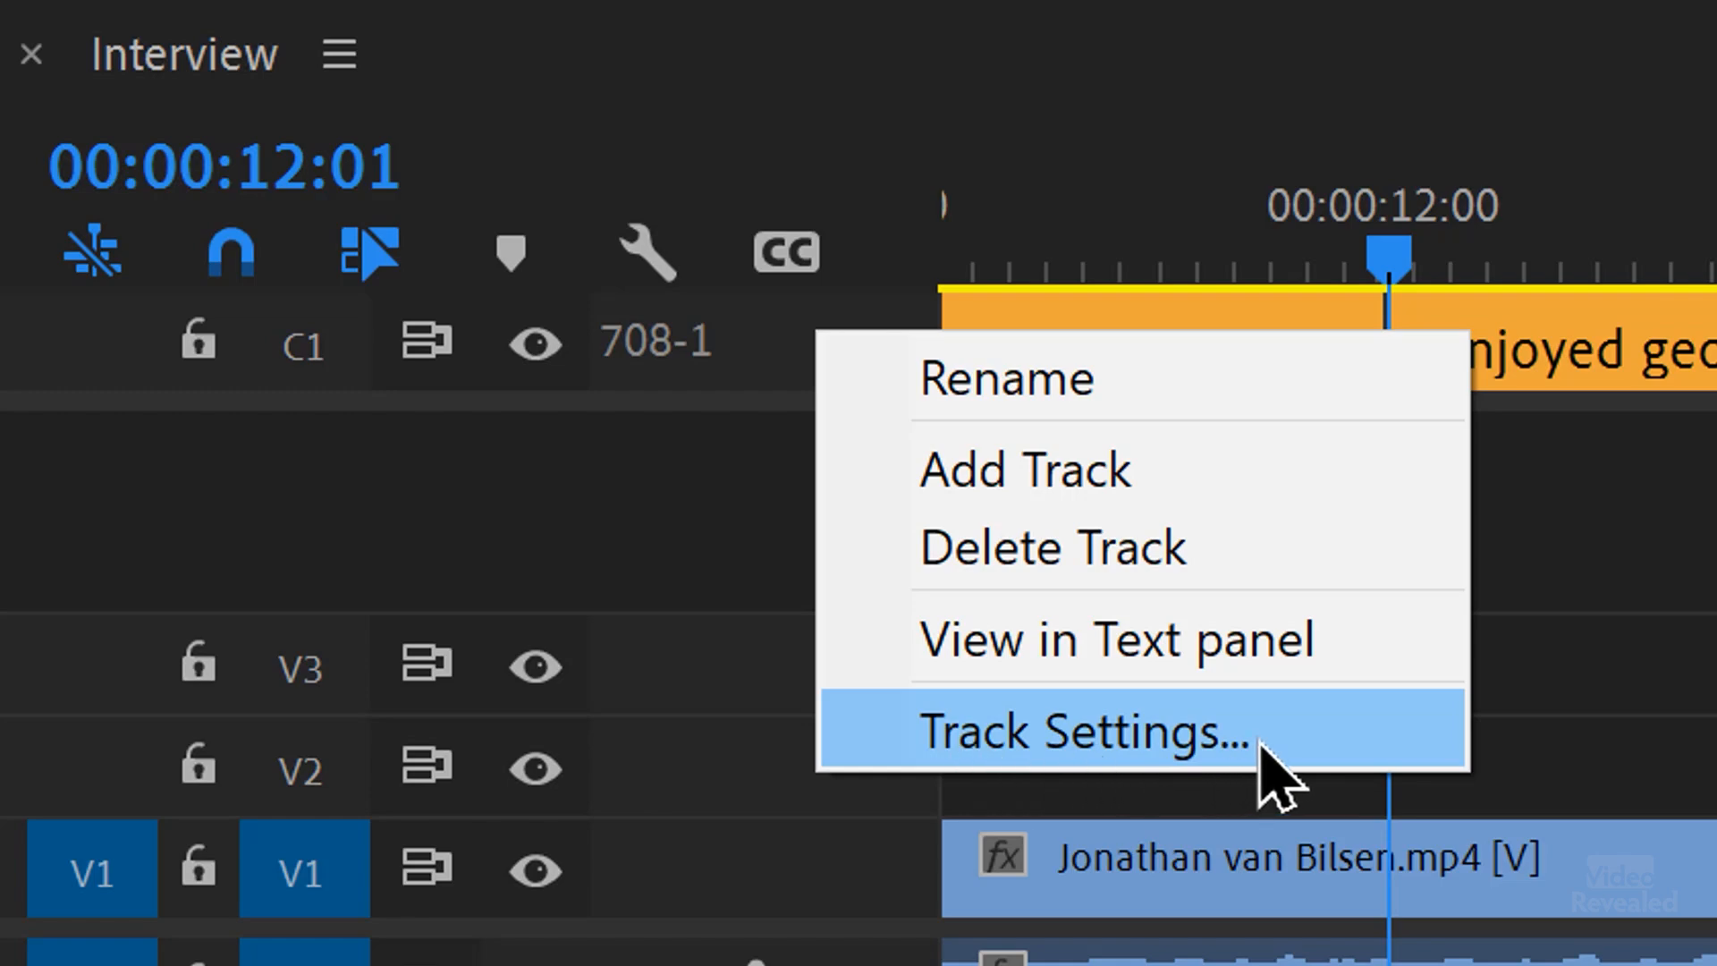
left_click(1235, 702)
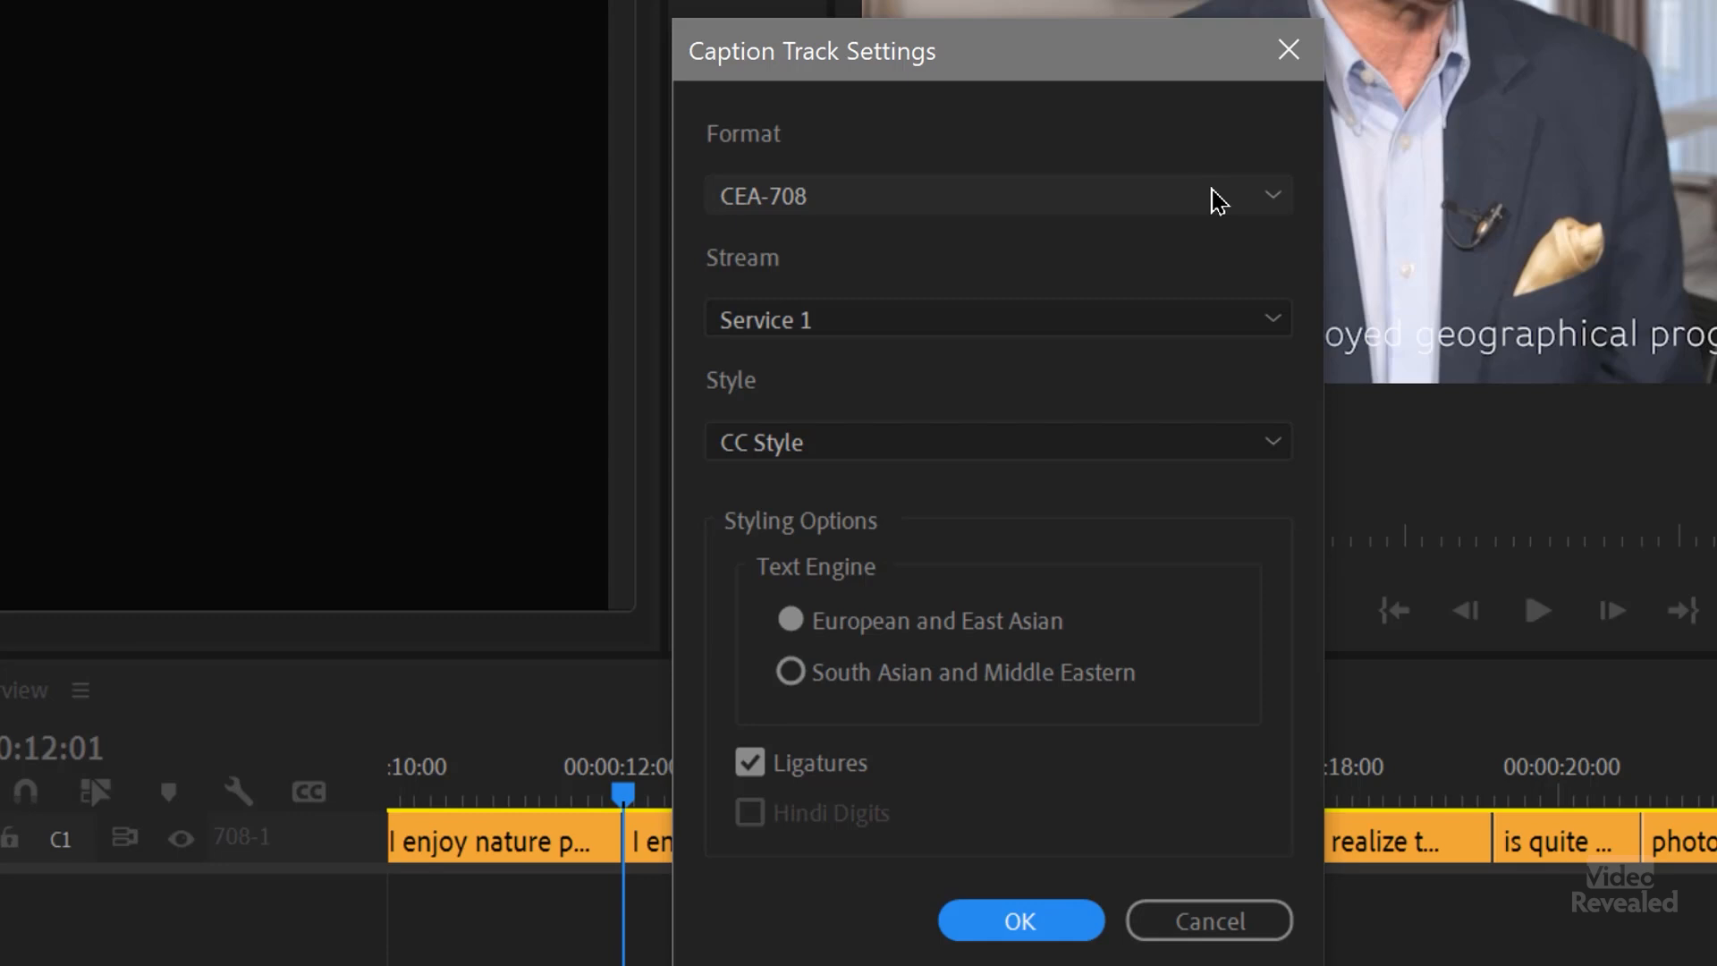
left_click(1219, 202)
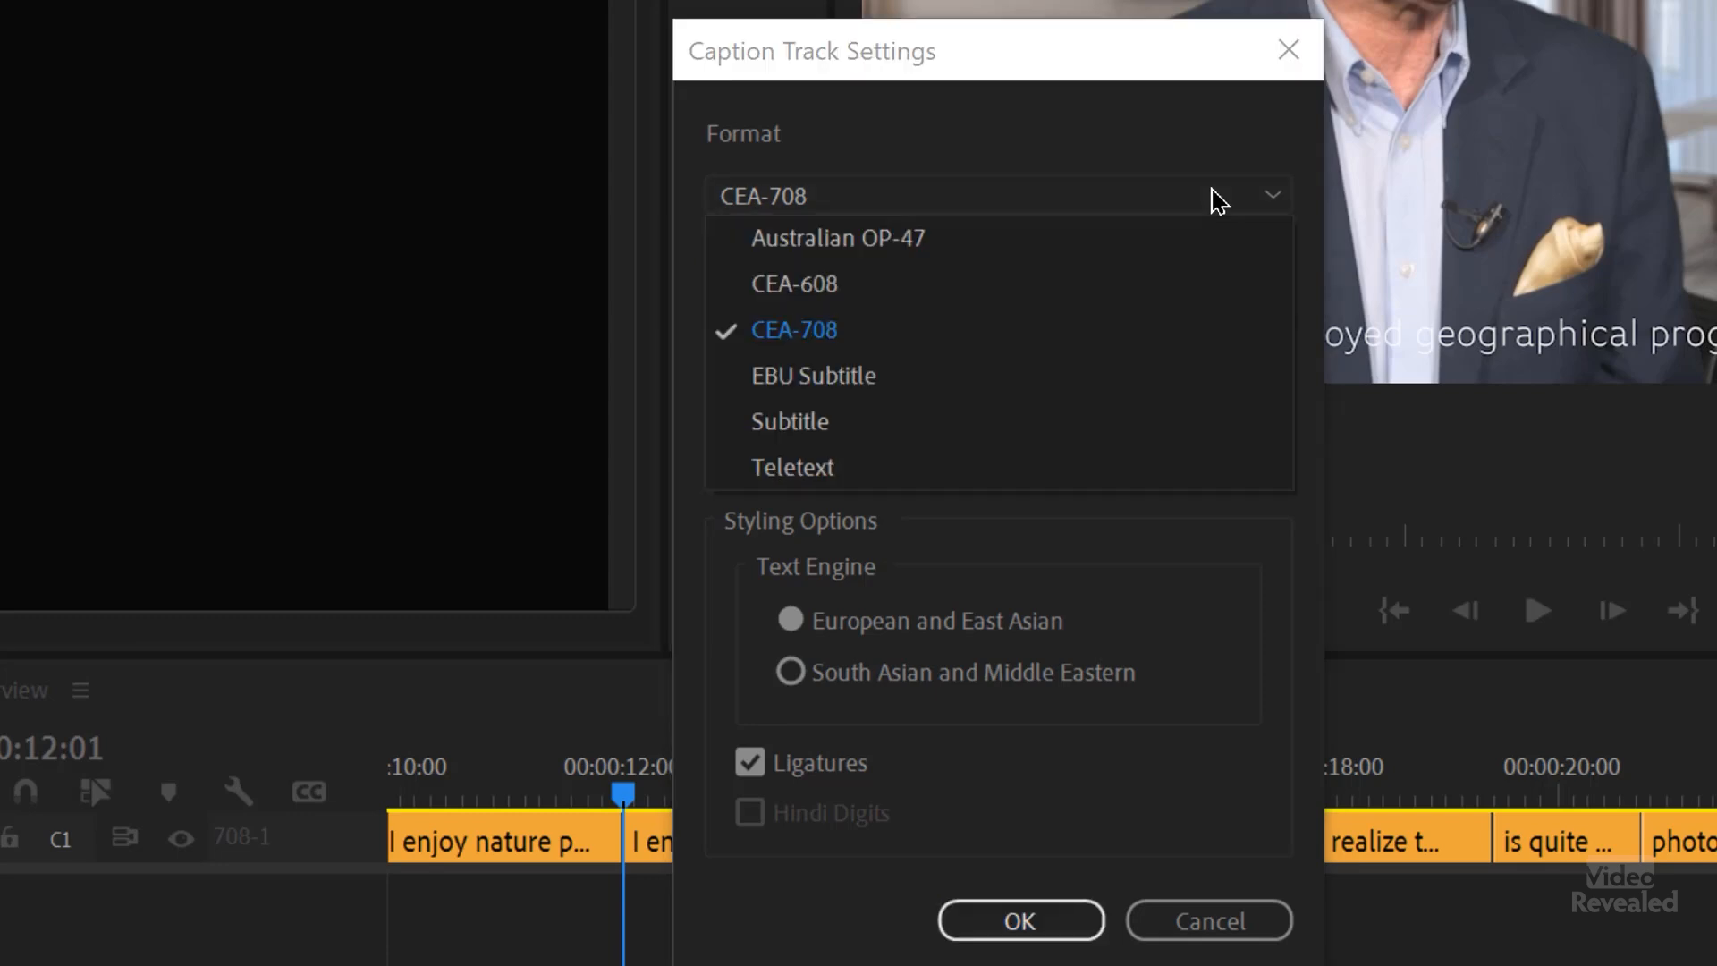
left_click(1114, 427)
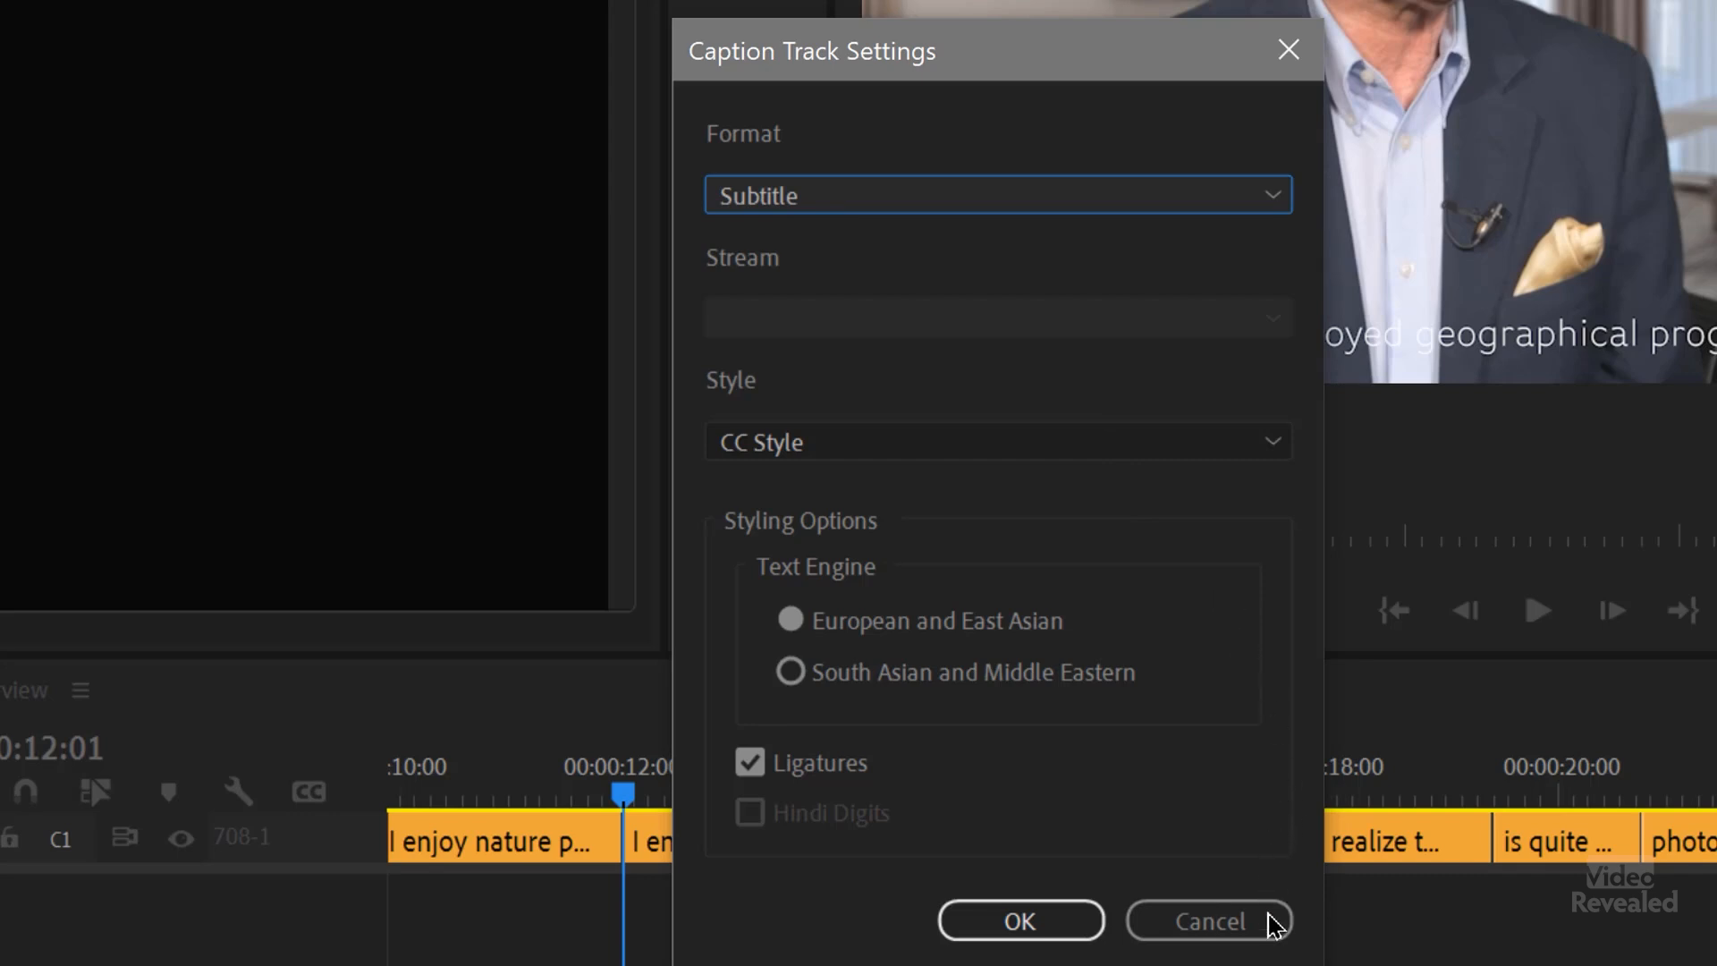
left_click(1172, 926)
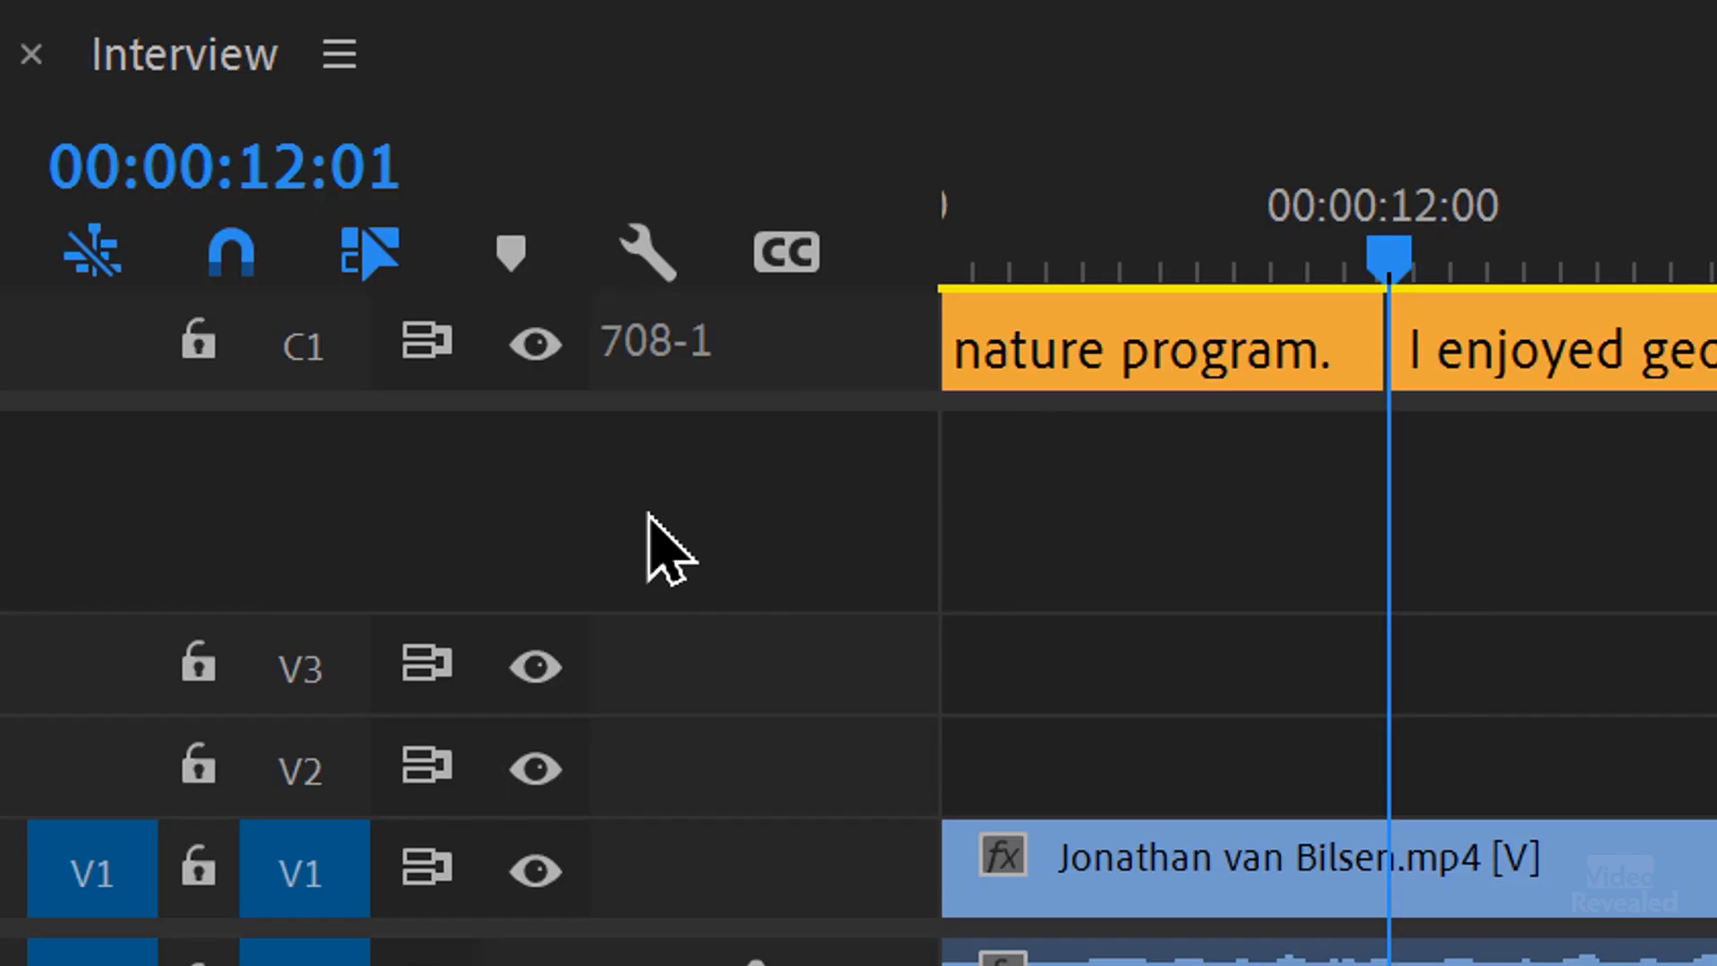
Step: Add a new caption track to the Interview sequence with the Subtitle format and style None
right_click(823, 340)
left_click(913, 468)
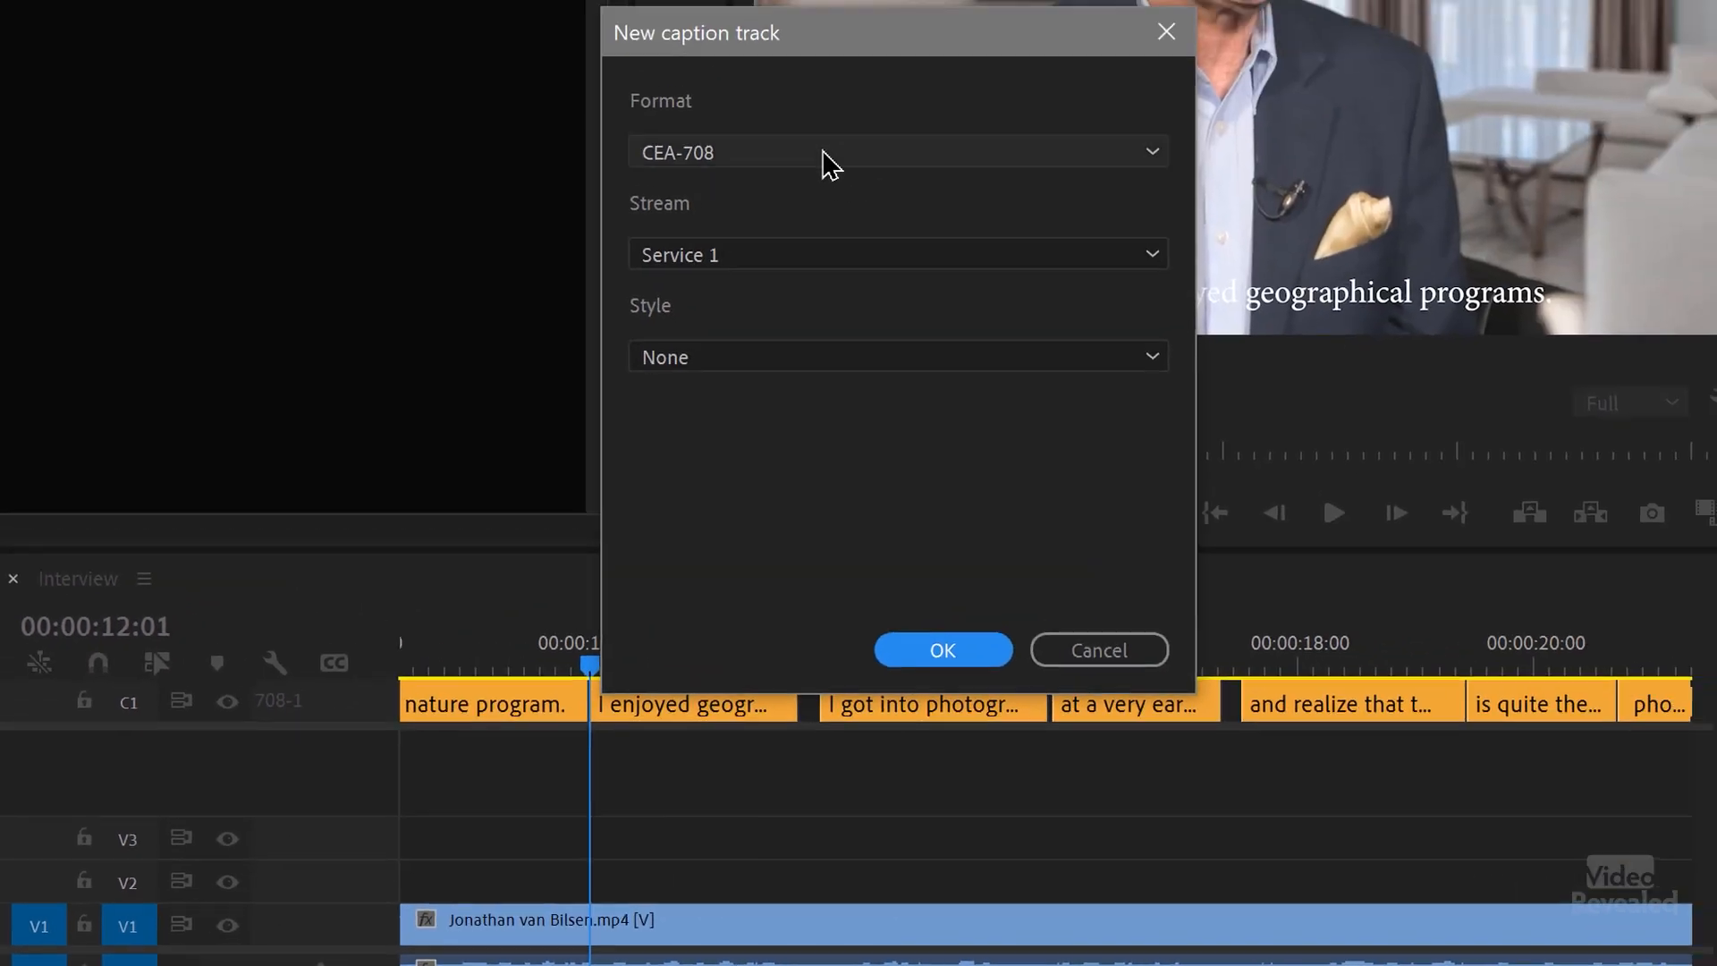
left_click(824, 157)
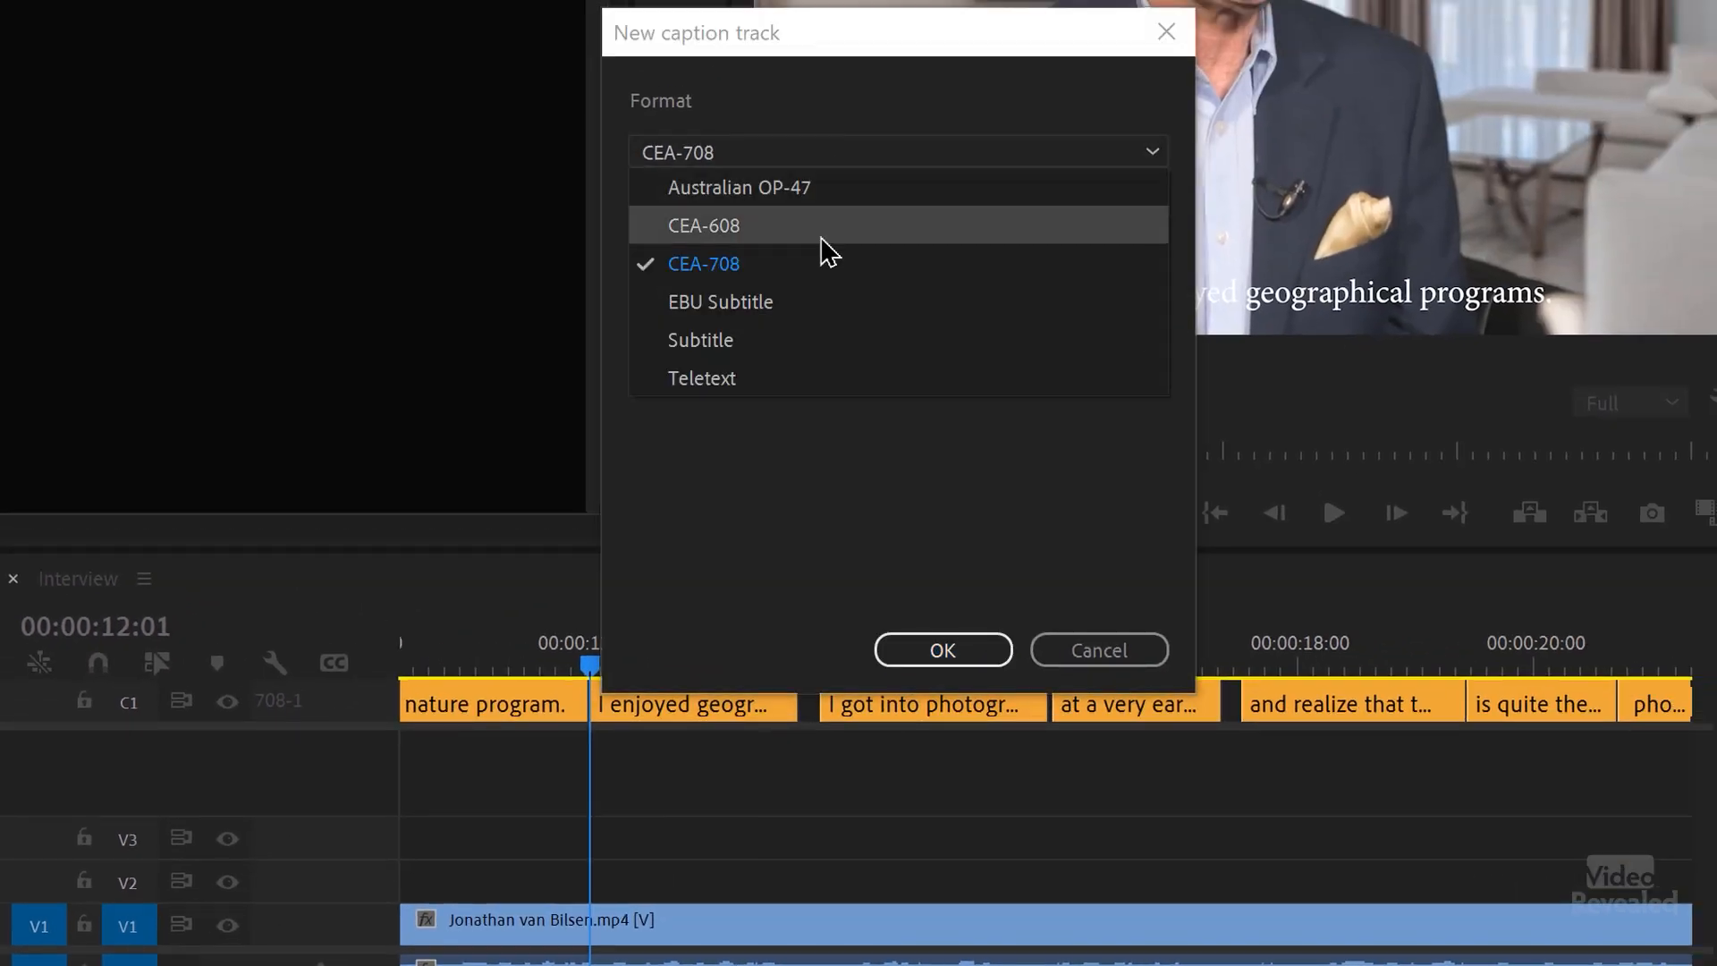
left_click(776, 340)
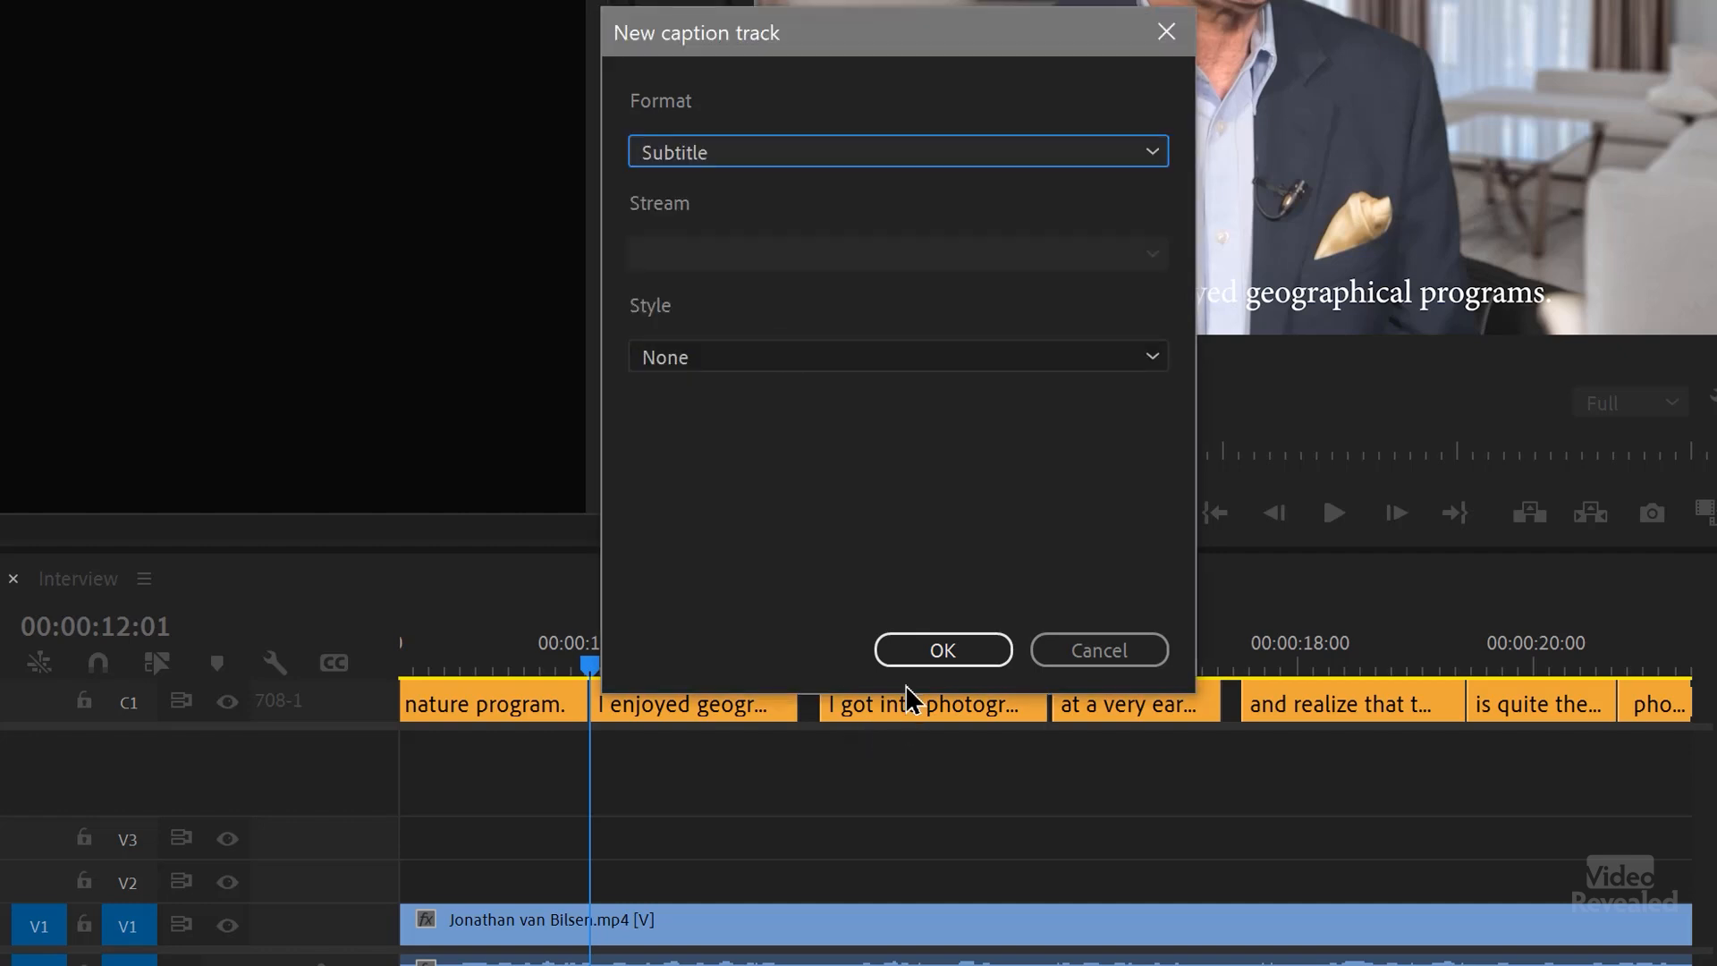
left_click(877, 365)
left_click(886, 387)
left_click(944, 646)
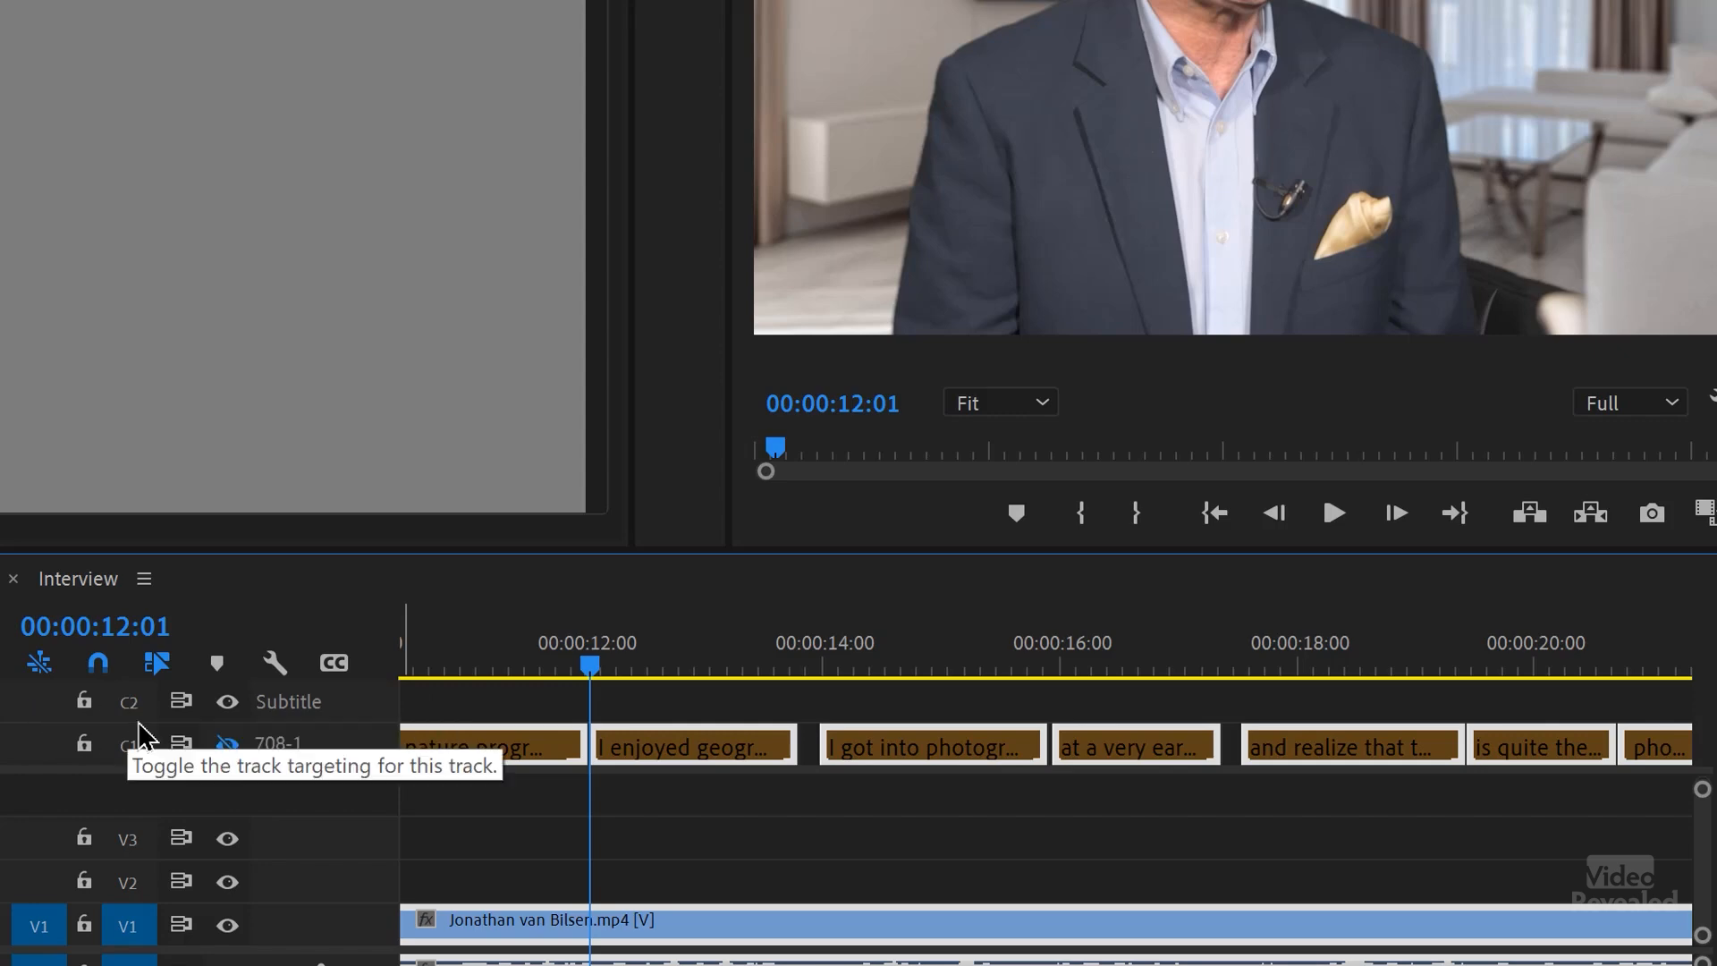
Step: Target the Subtitle track C2 and paste the 708-1 captions onto it from the sequence start, leaving everything deselected
left_click(129, 703)
key("backslash")
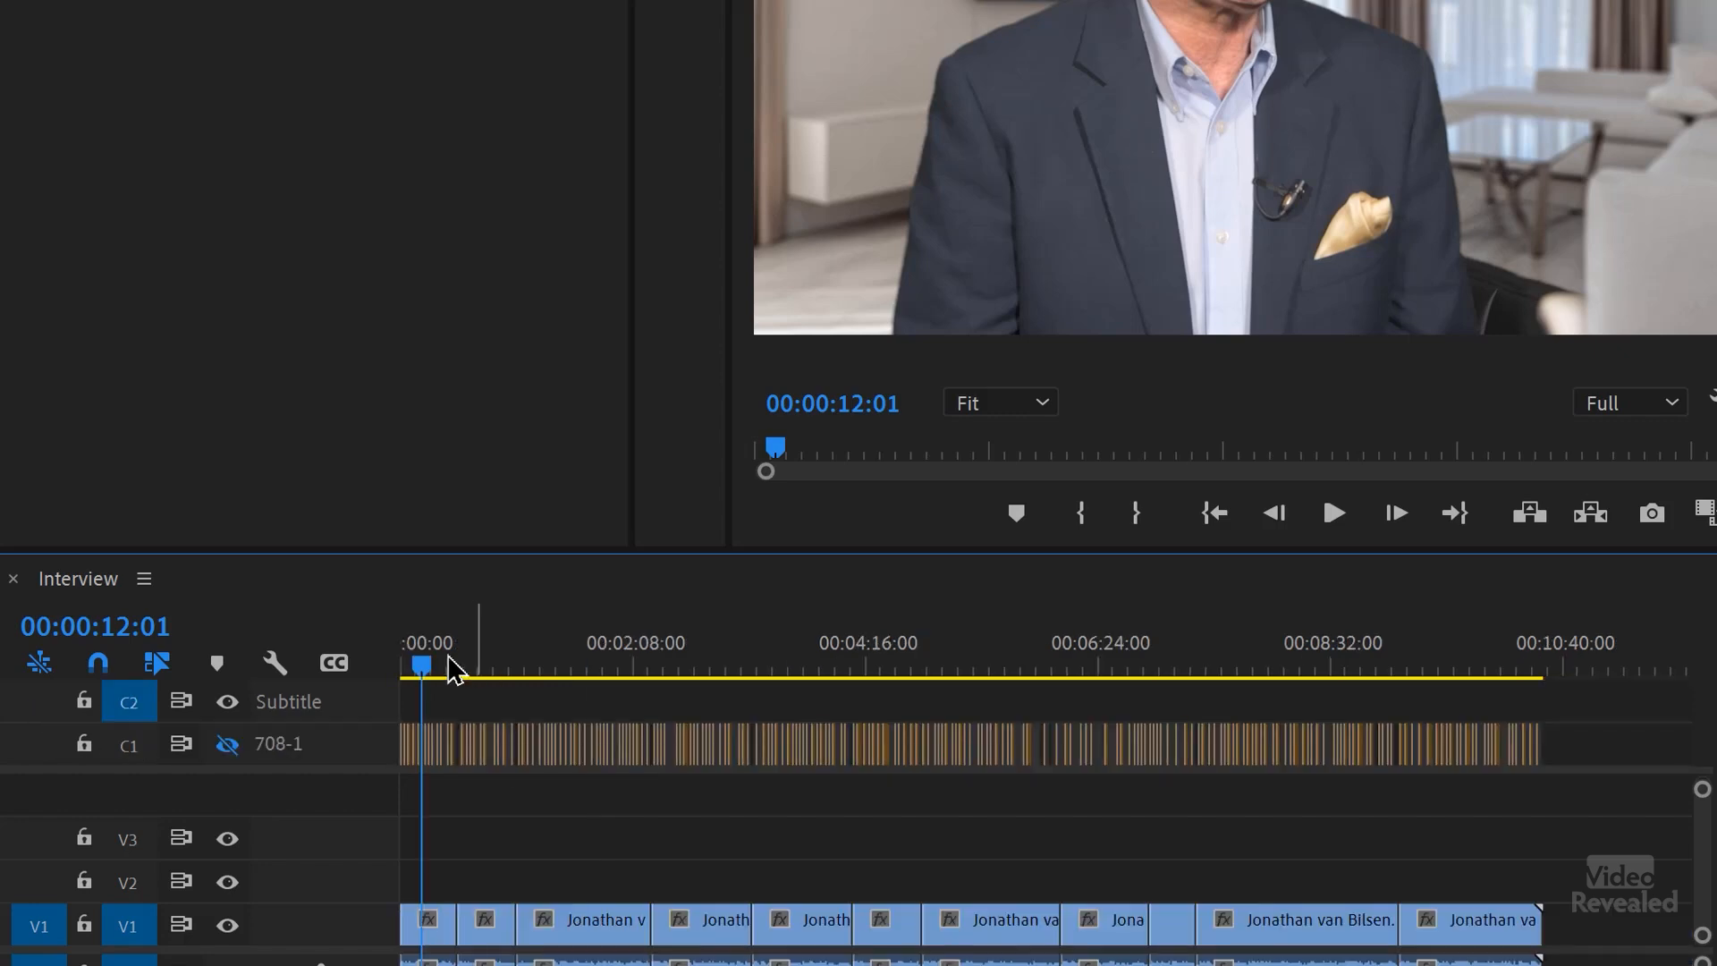
key("Home")
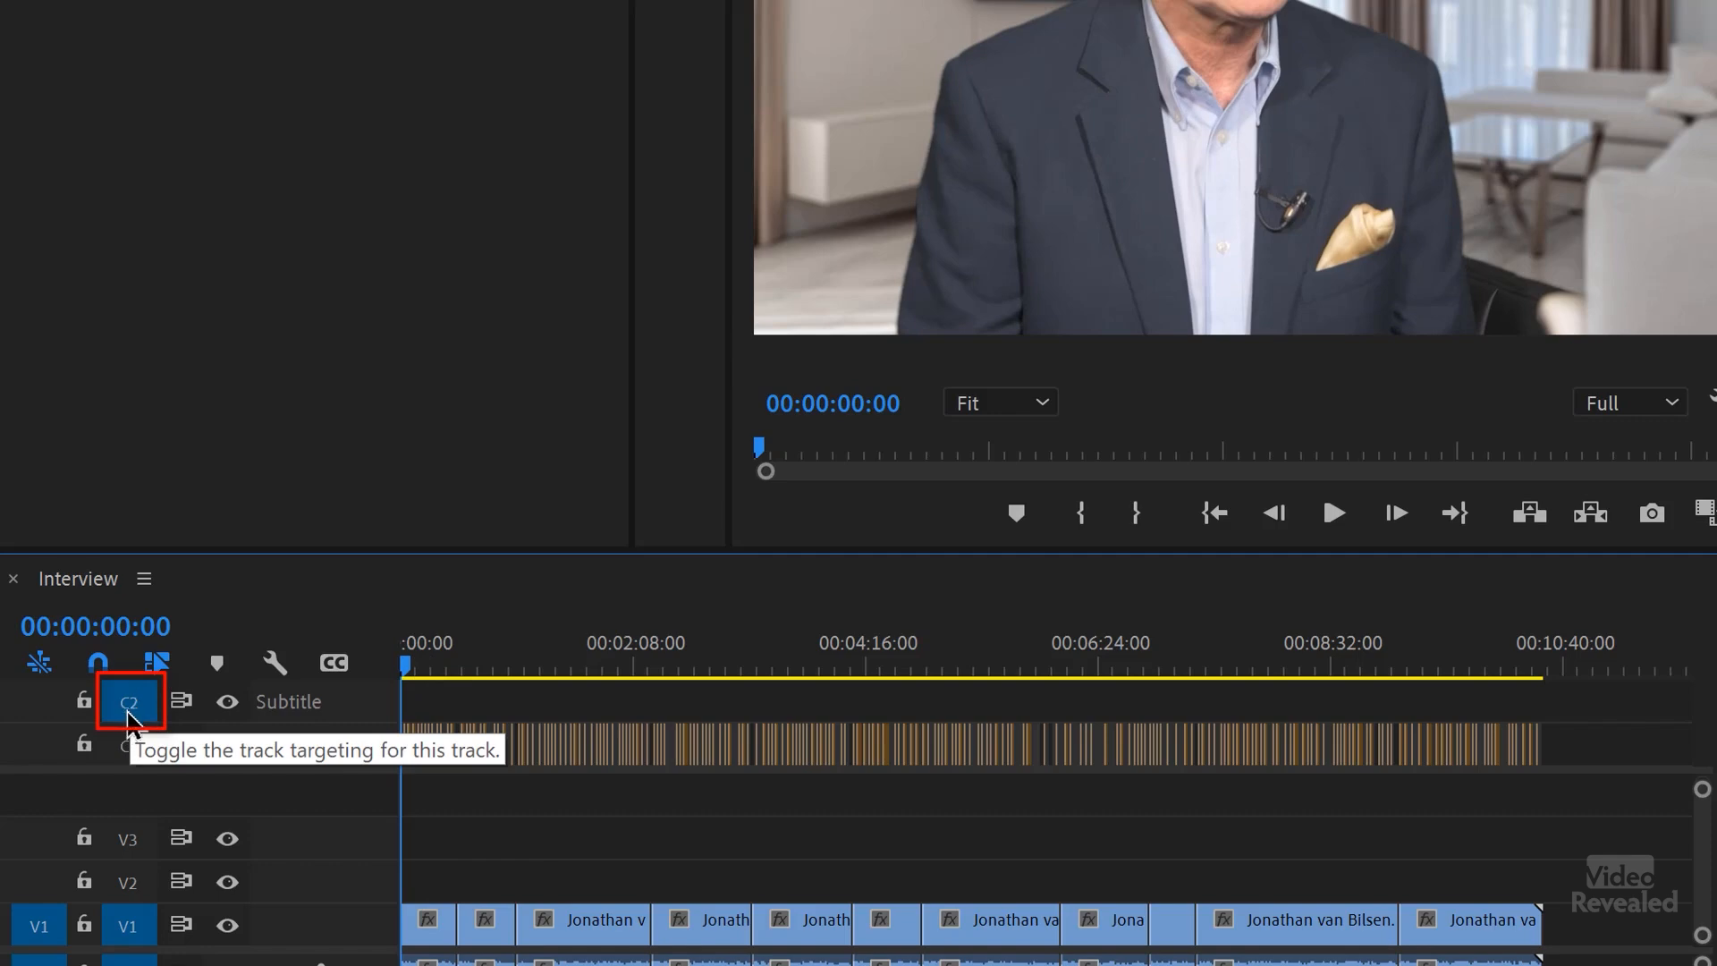
key("End")
key("ctrl+a")
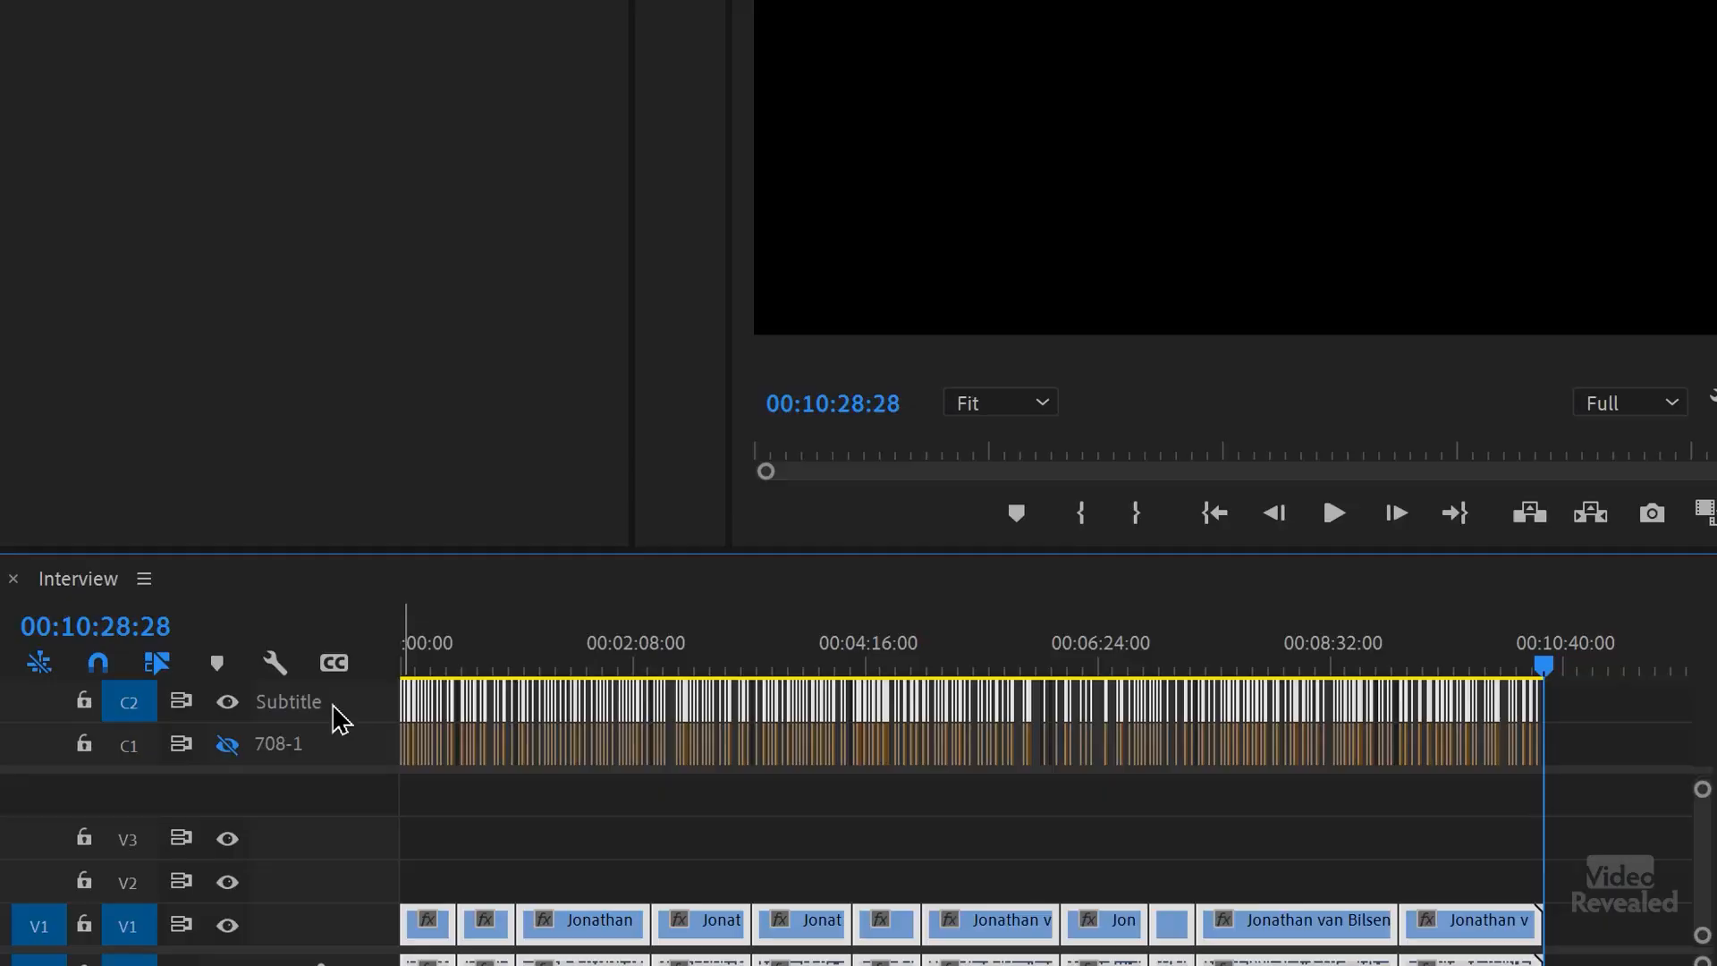
mouse_move(447, 677)
left_mouse_down()
mouse_move(433, 664)
mouse_move(428, 698)
left_mouse_up()
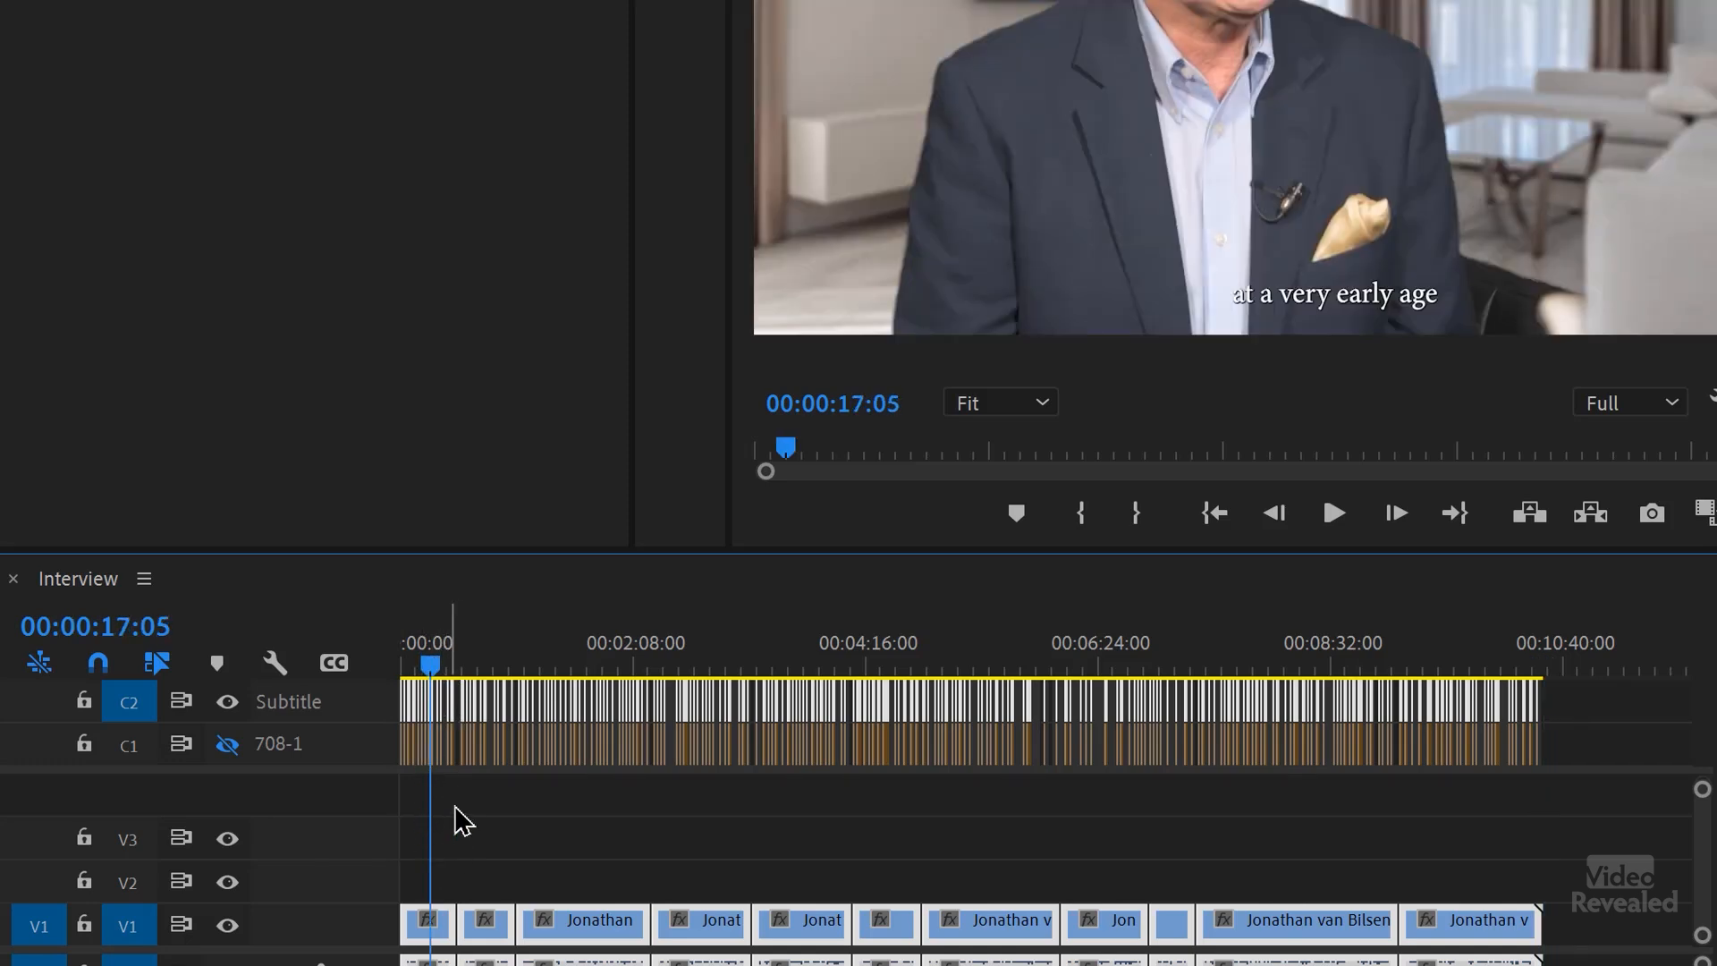
key("ctrl+a")
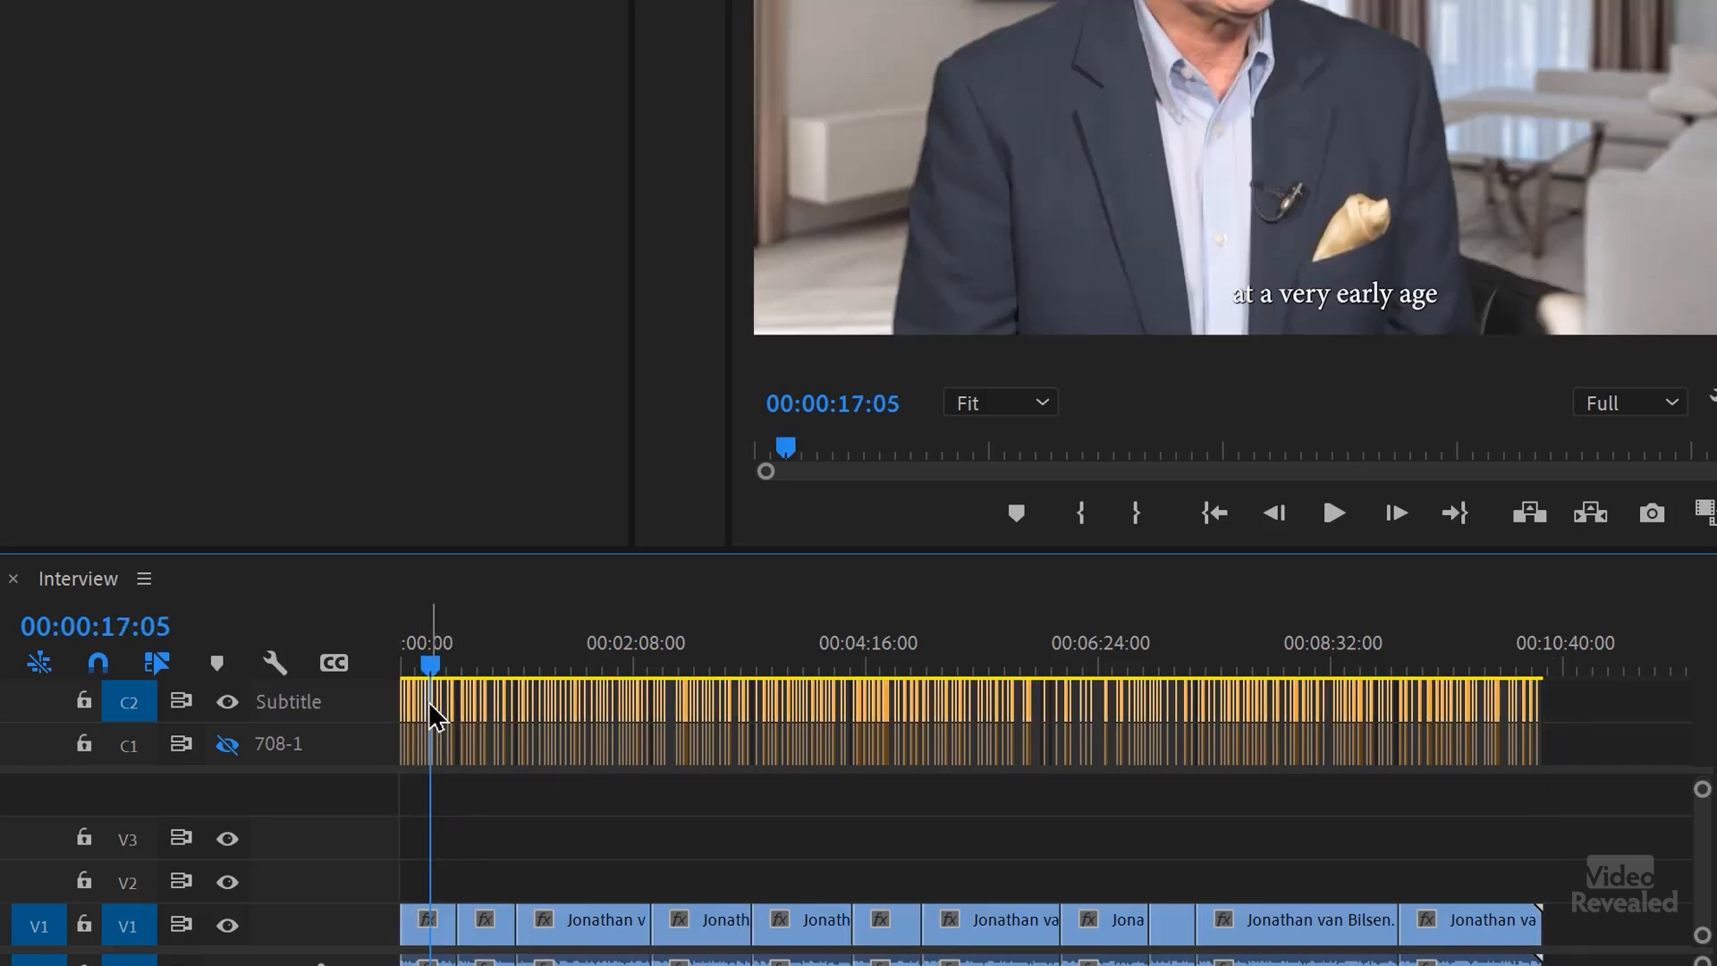
Step: Enable a background on the "I got into photography" subtitle with 84% opacity and a size of about 34.4
key("equal")
key("equal")
key("equal")
key("equal")
key("equal")
key("equal")
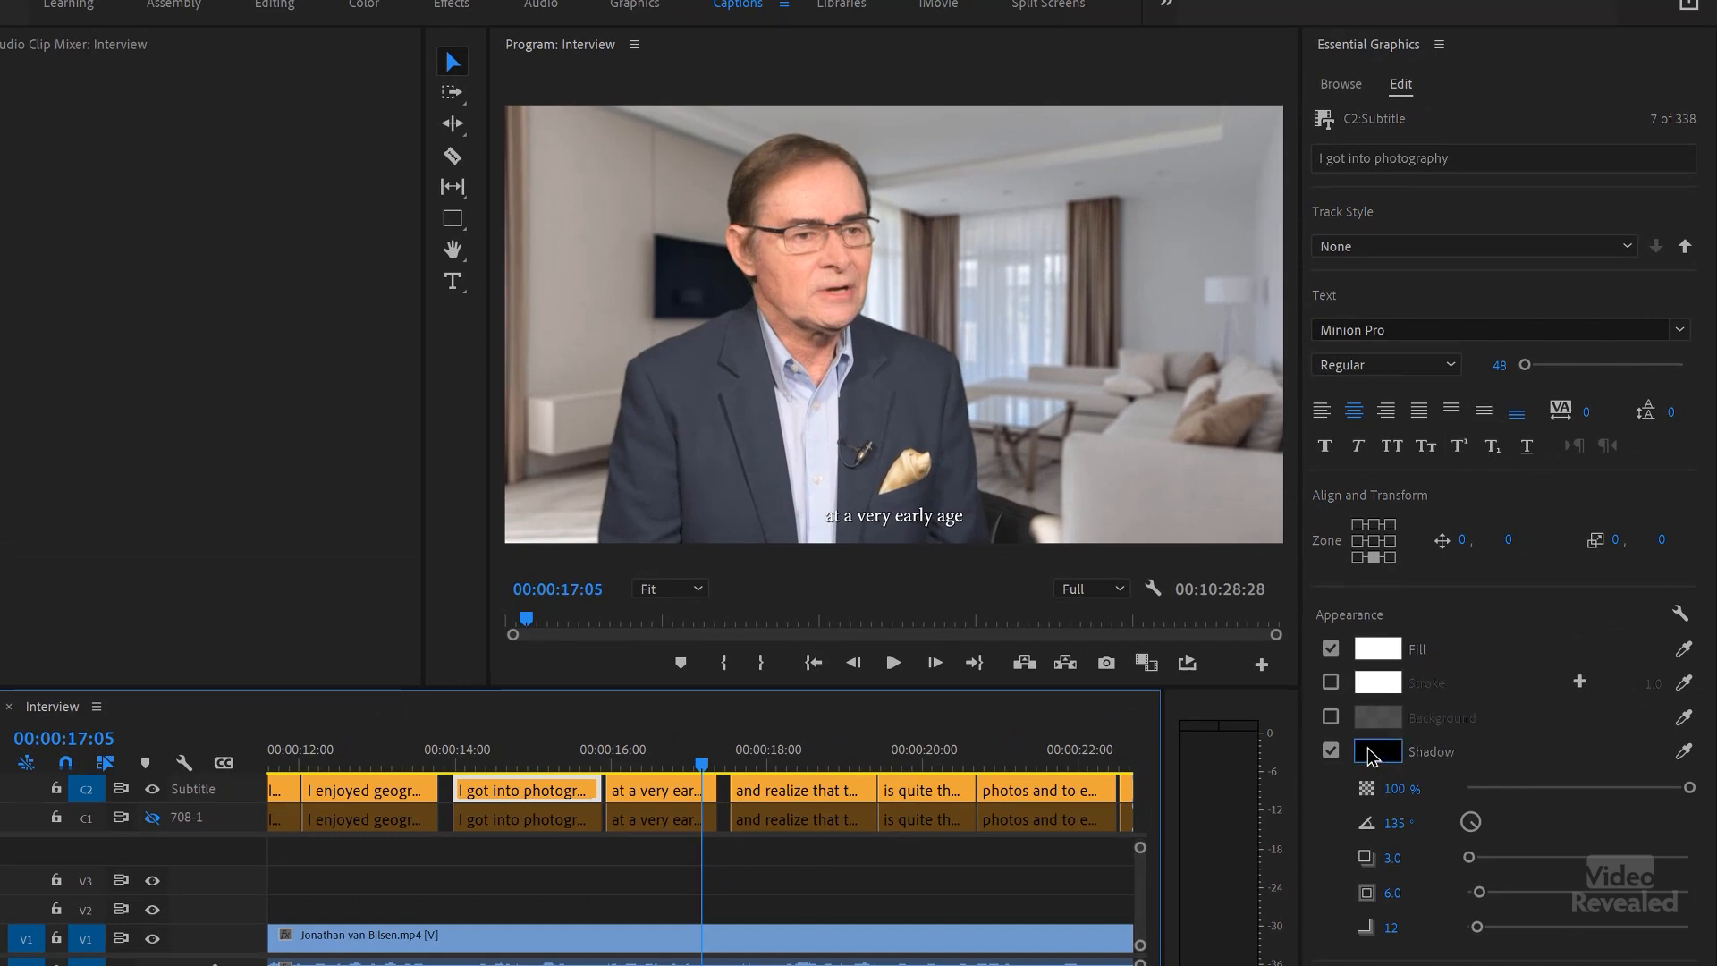
left_click(1333, 720)
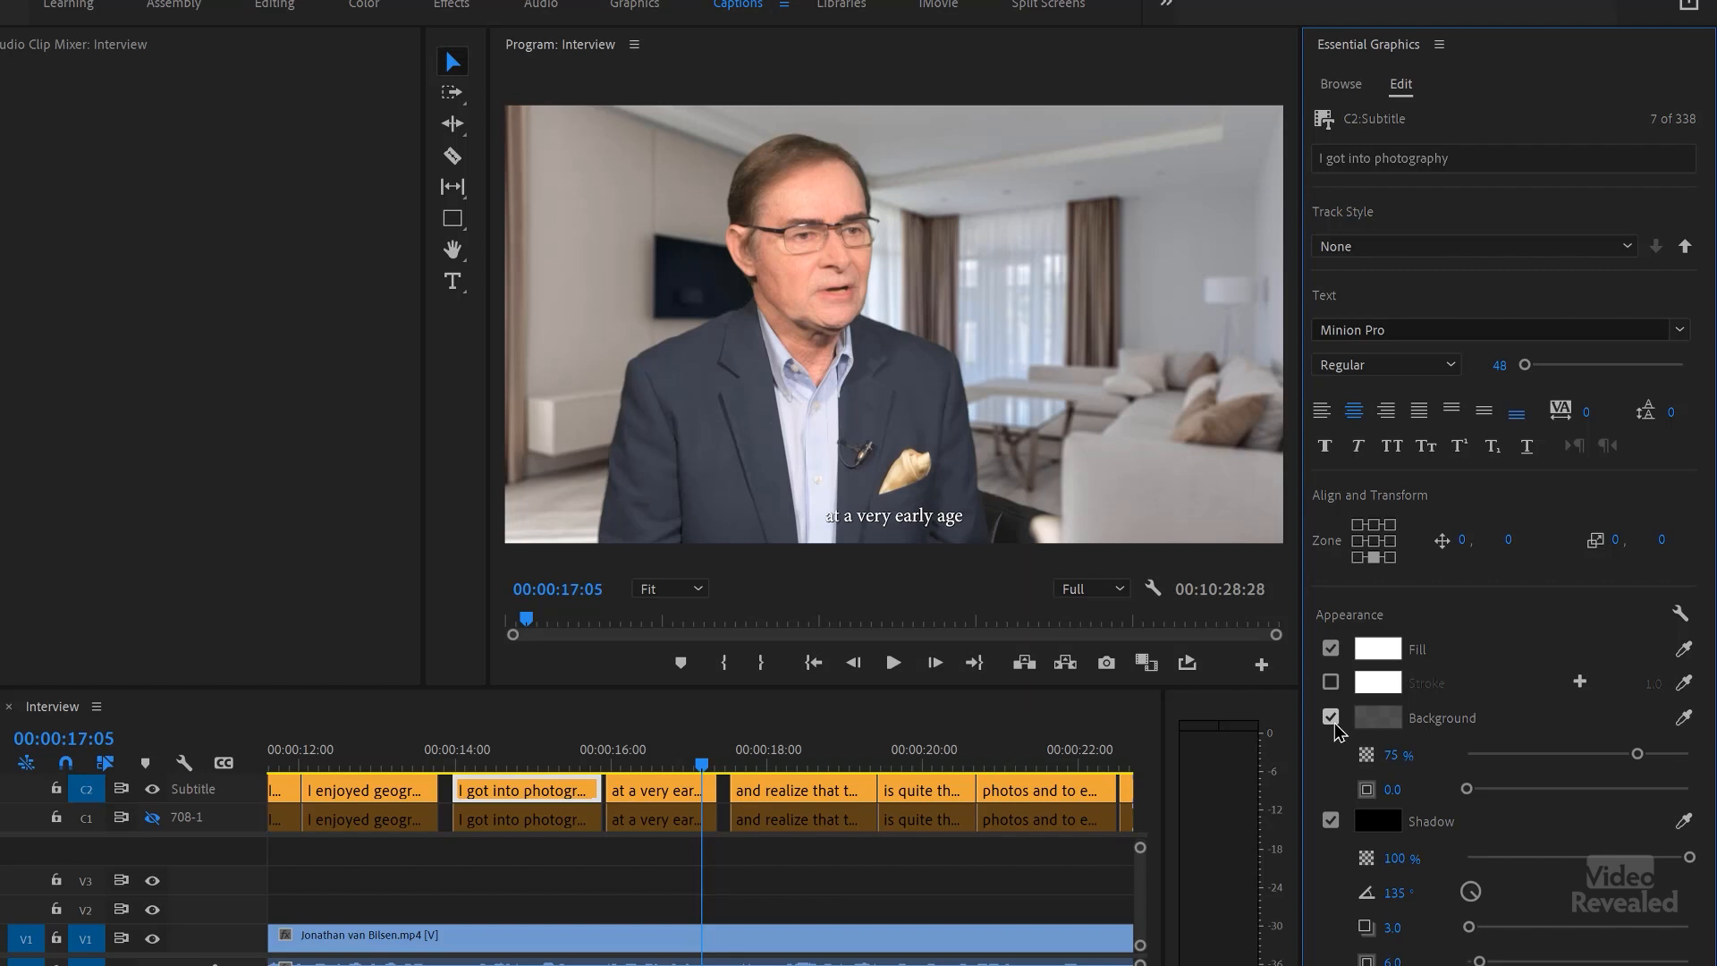
left_click(1657, 756)
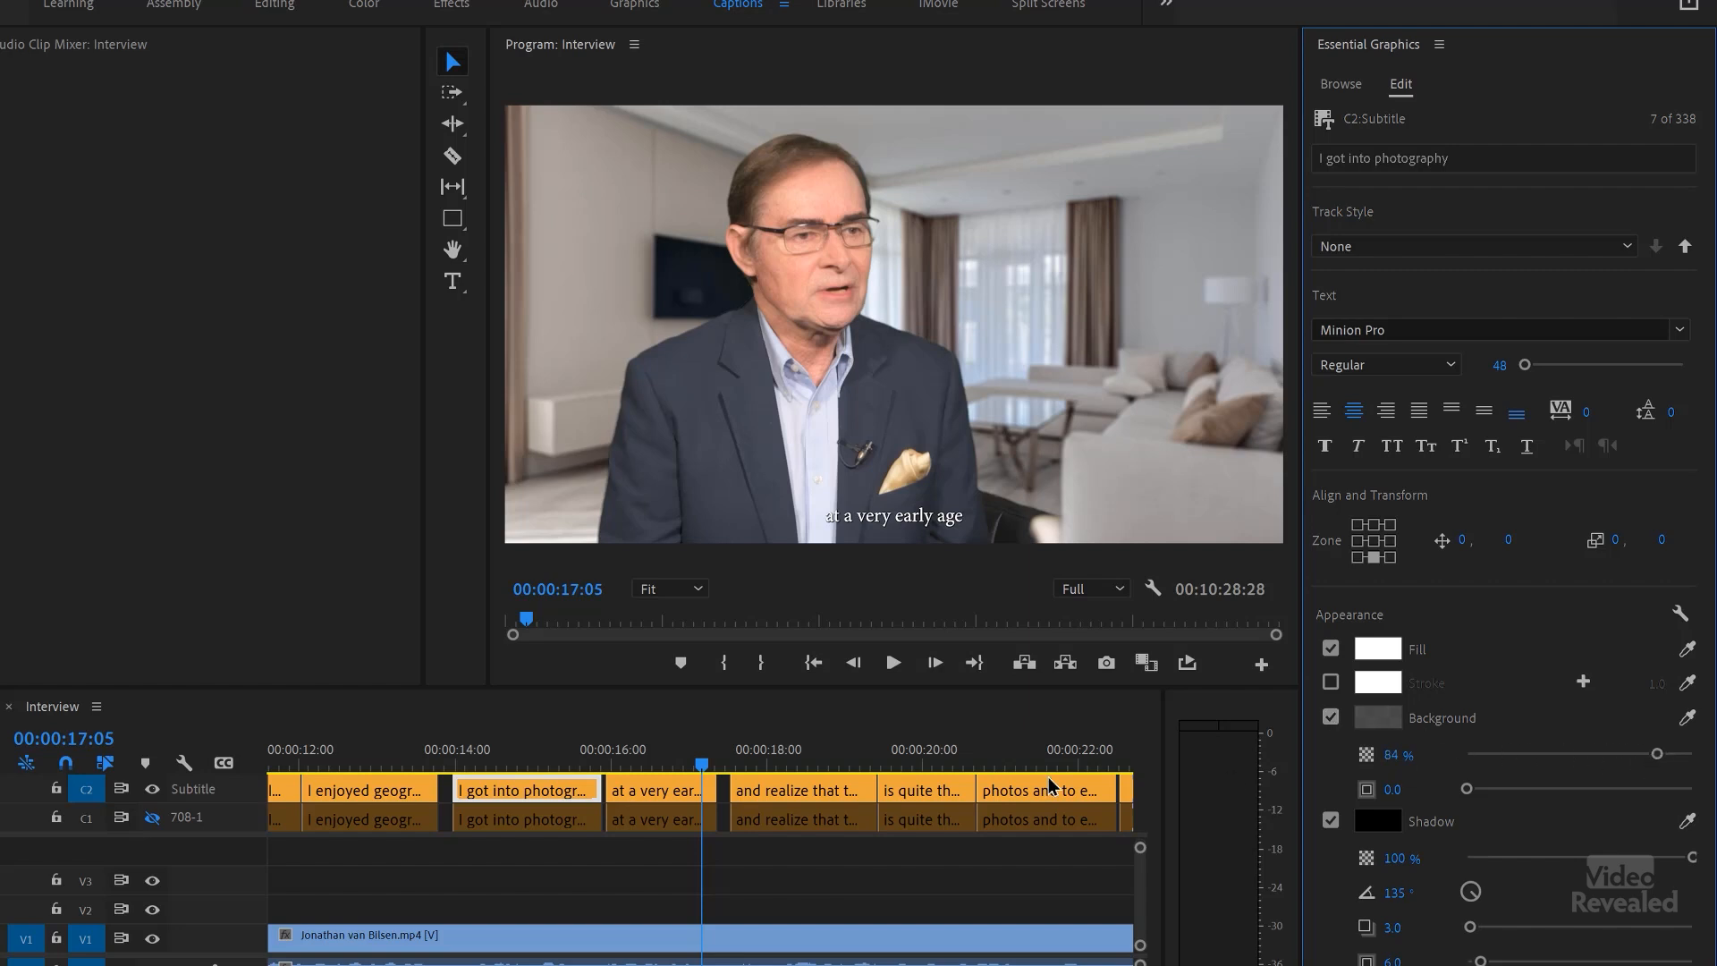
left_click(541, 761)
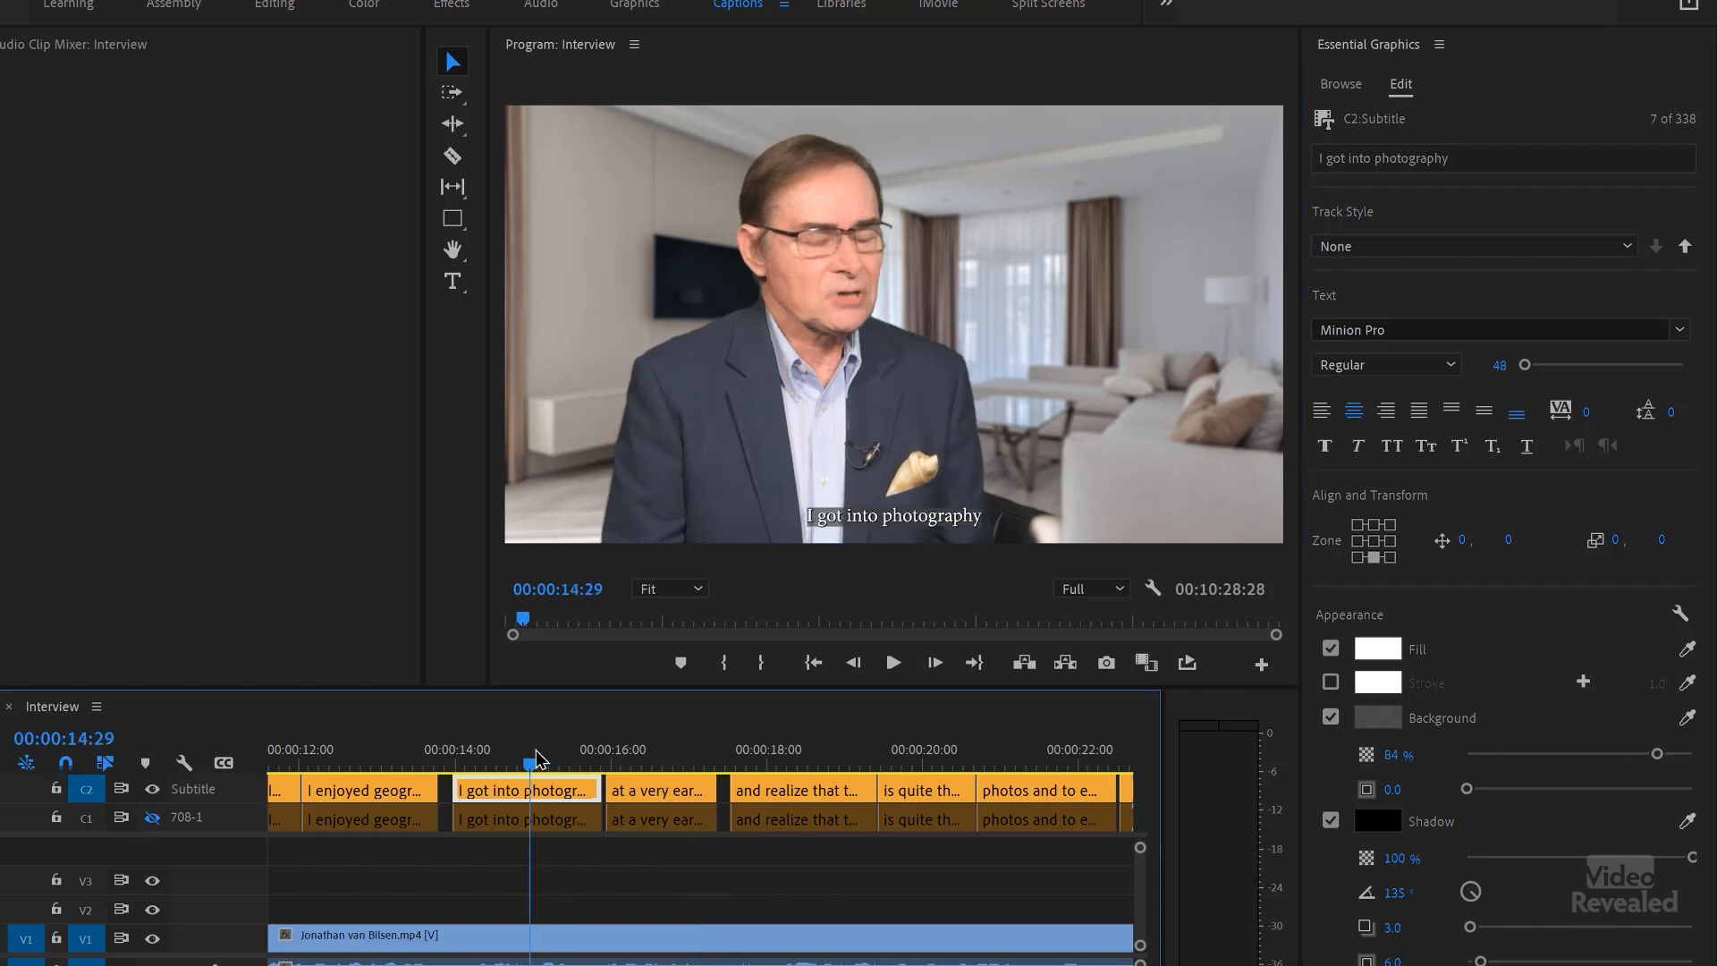
left_click_drag(1468, 790, 1545, 791)
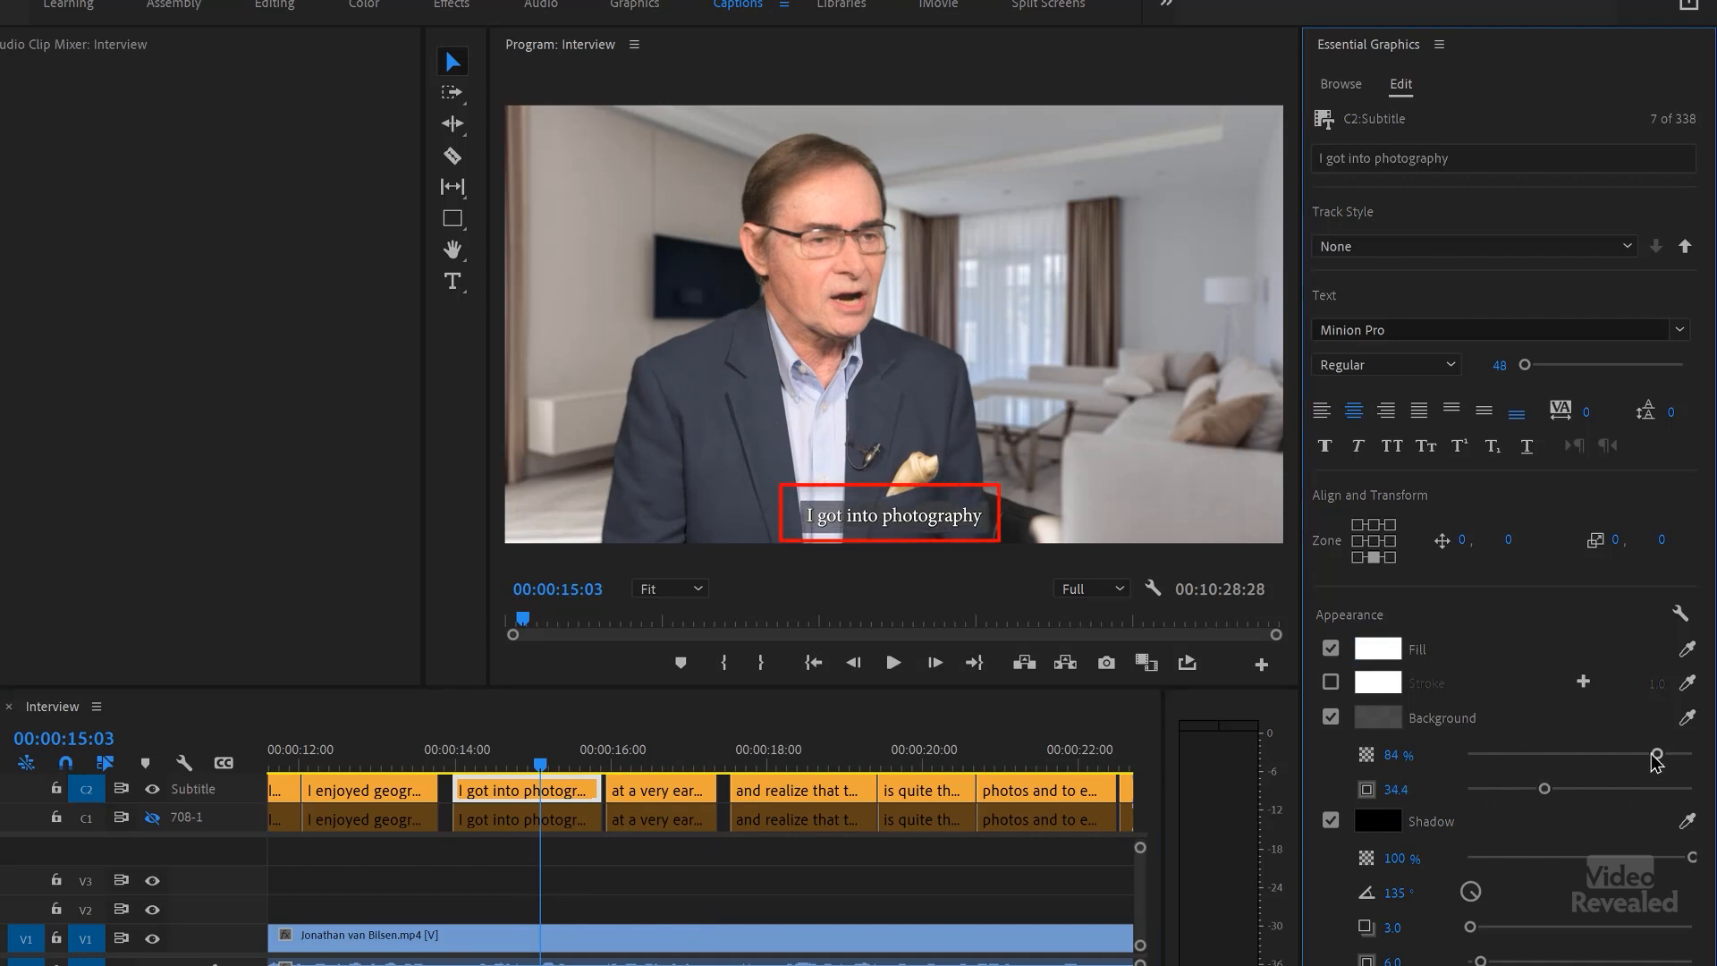
Step: Set the subtitle's background color to black (000000) and its opacity to 78%, and preview the caption
left_click(1692, 755)
left_click(1368, 721)
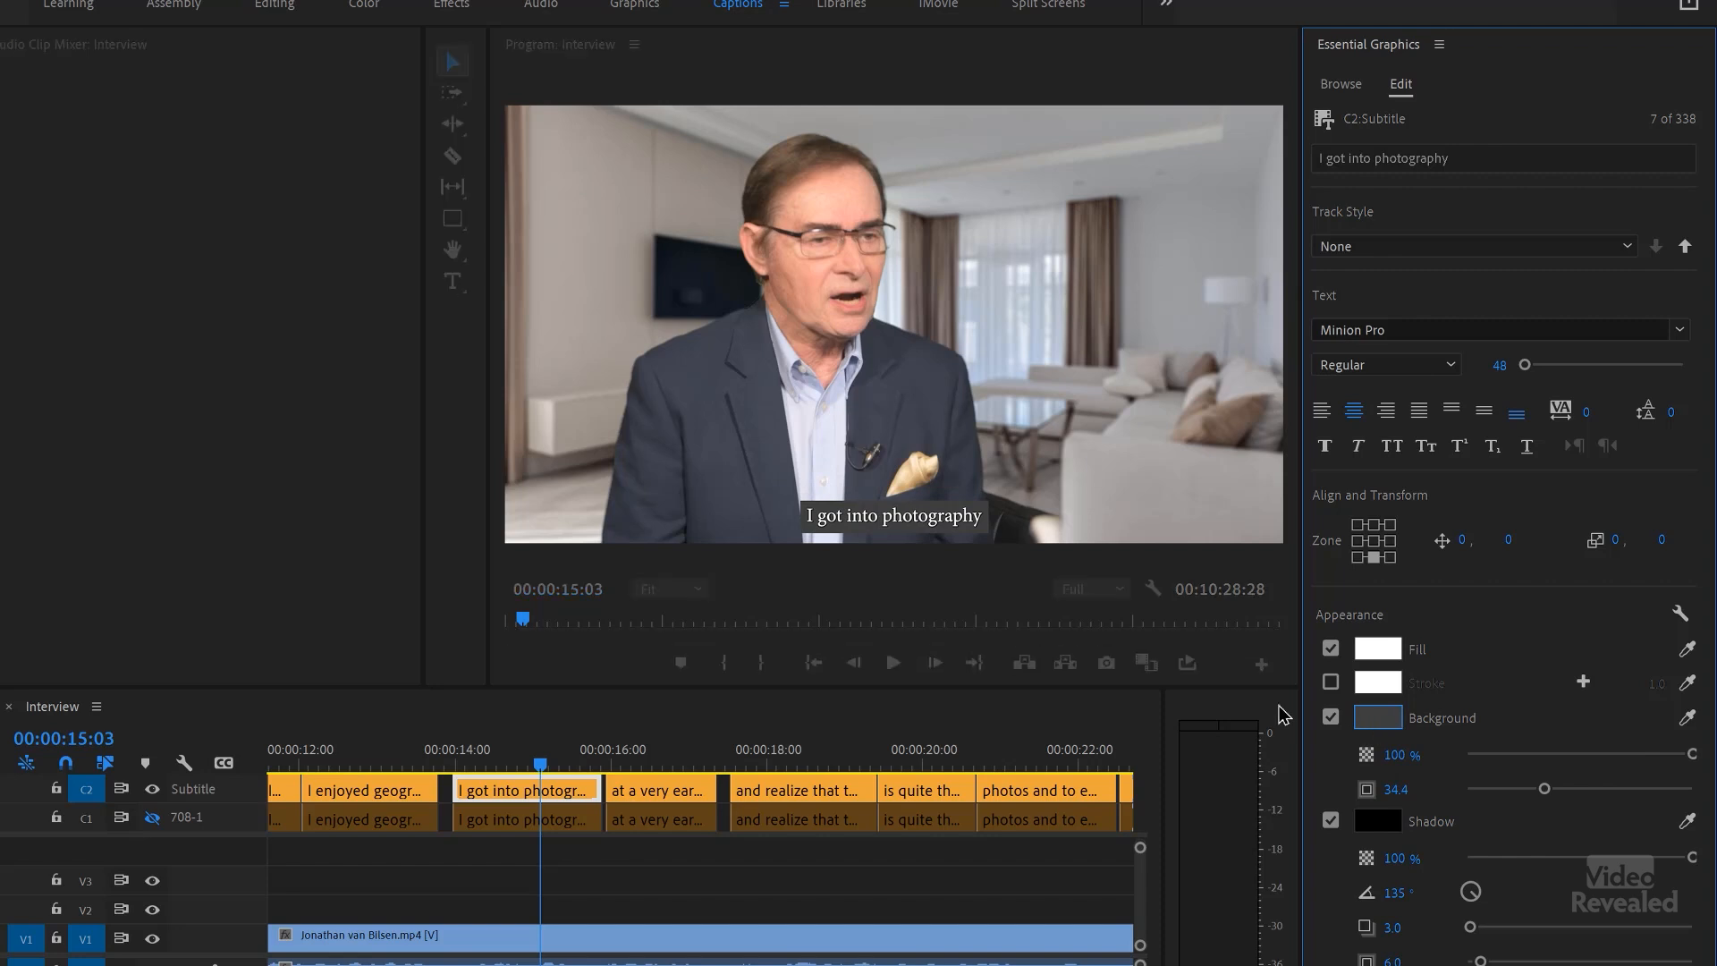
left_click(397, 457)
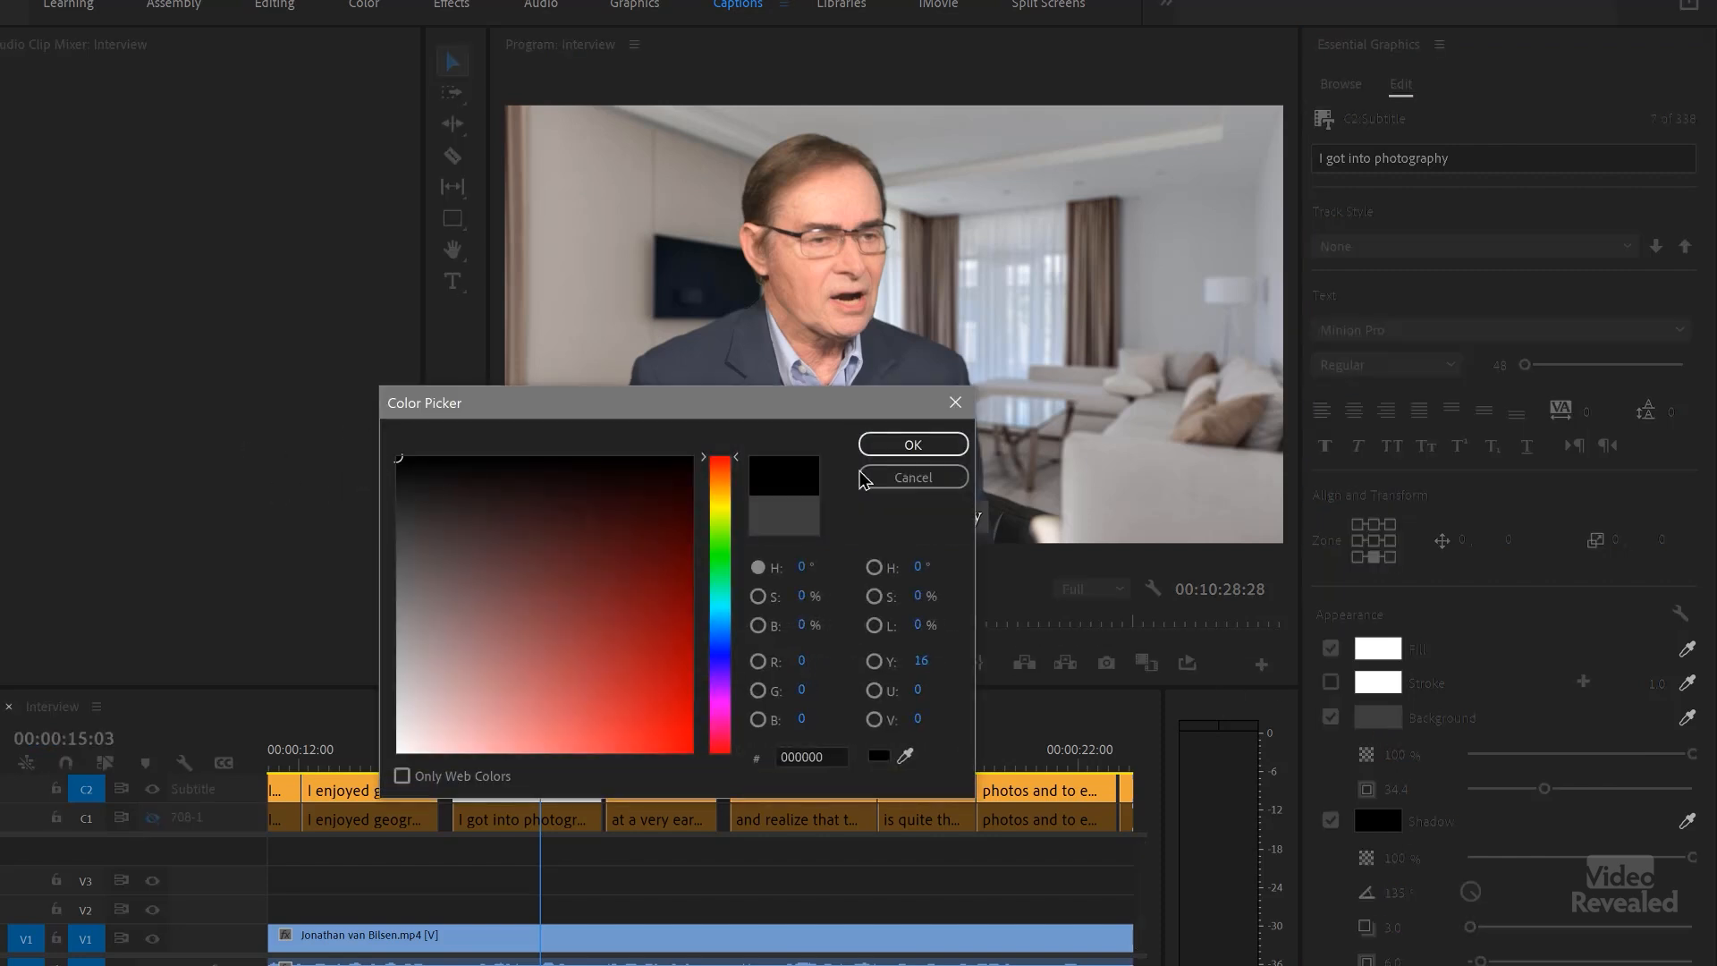
left_click(913, 444)
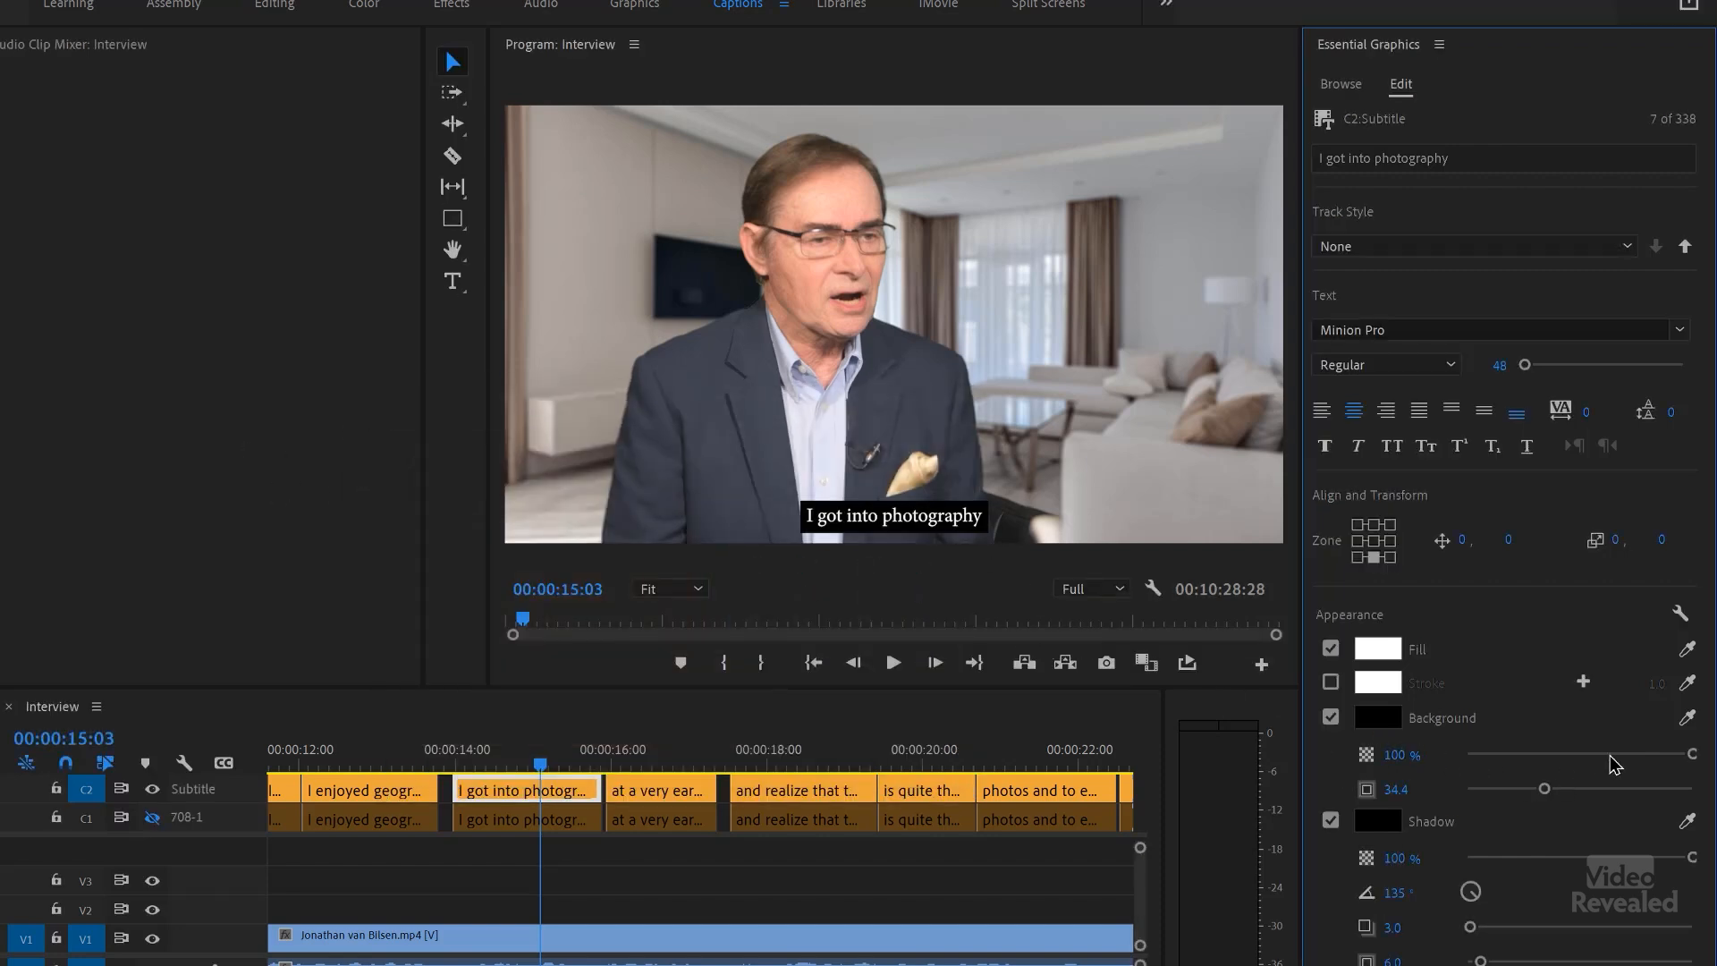
left_click_drag(1657, 756, 1640, 756)
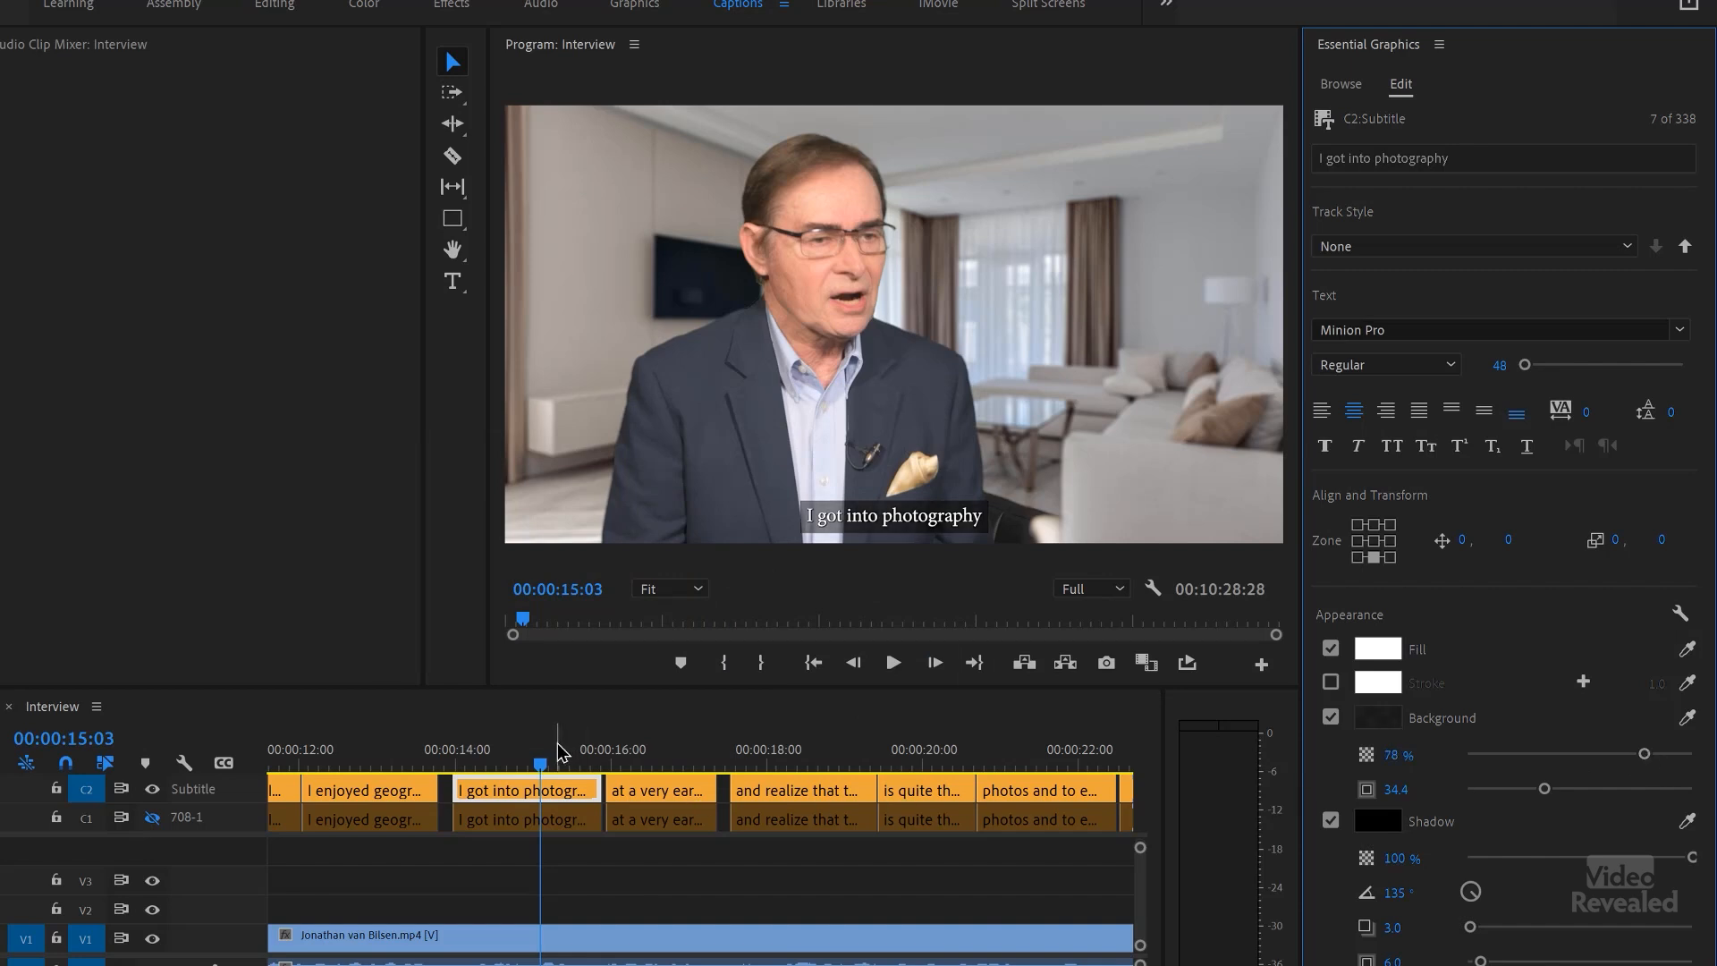
key("space")
left_click(534, 754)
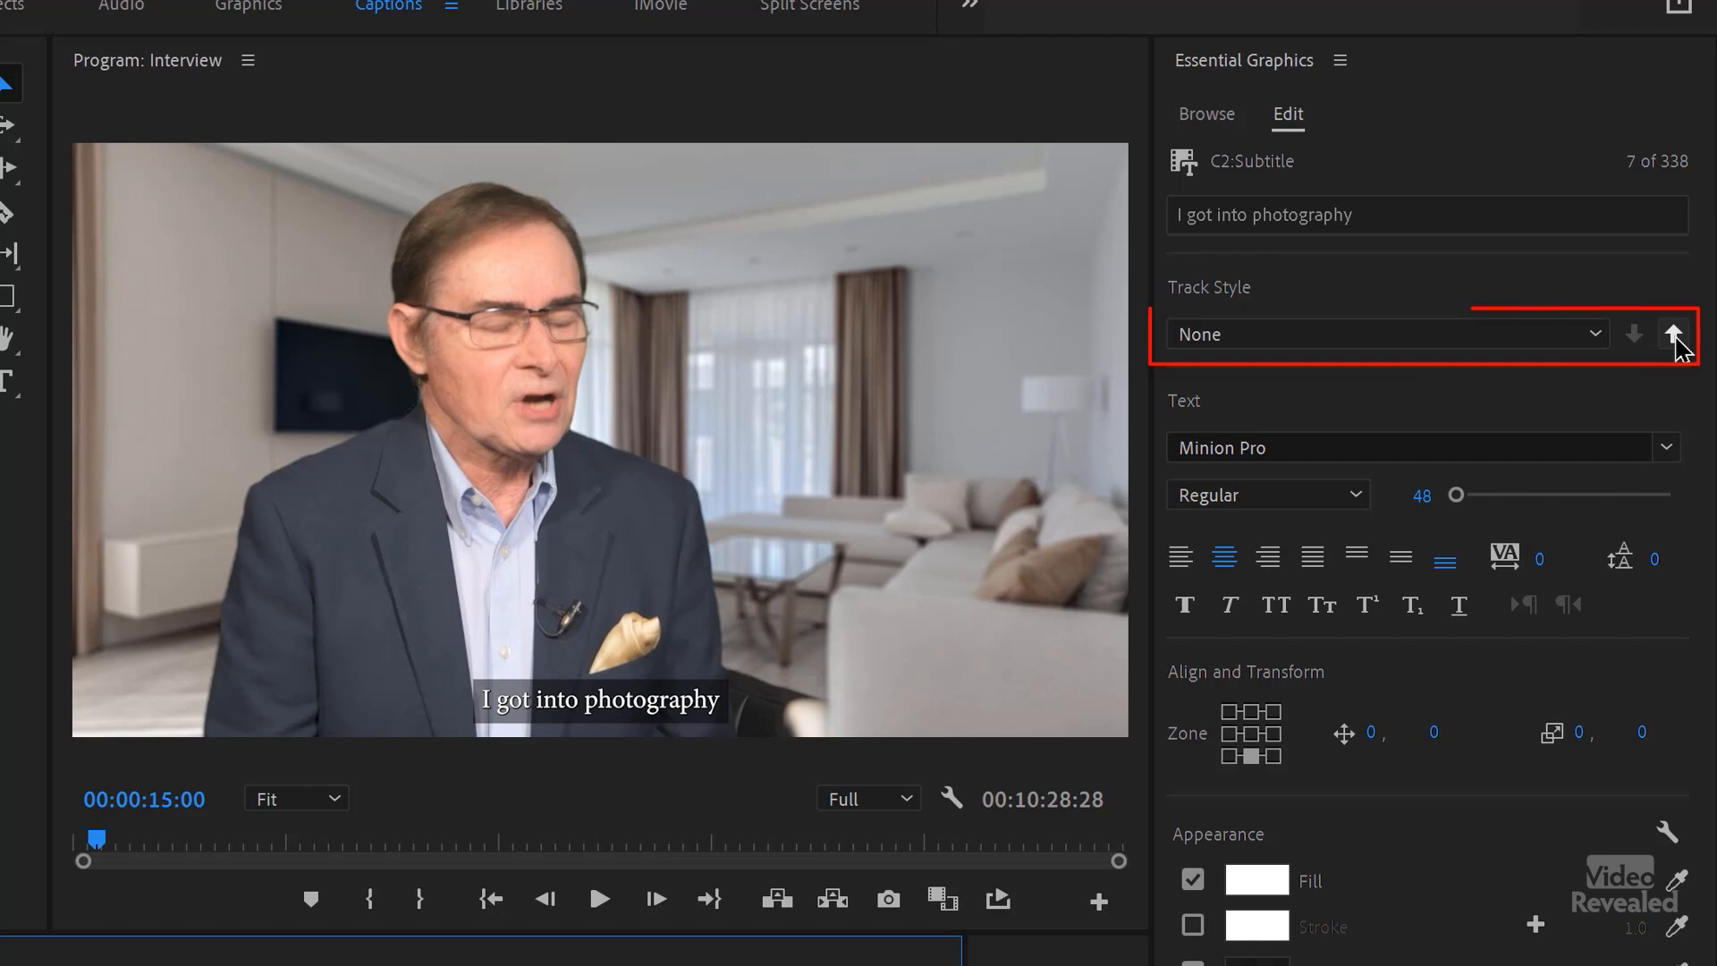
Step: Create a track style named Sub1 from the "I got into photography" subtitle and push it to all captions on the track
left_click(1574, 338)
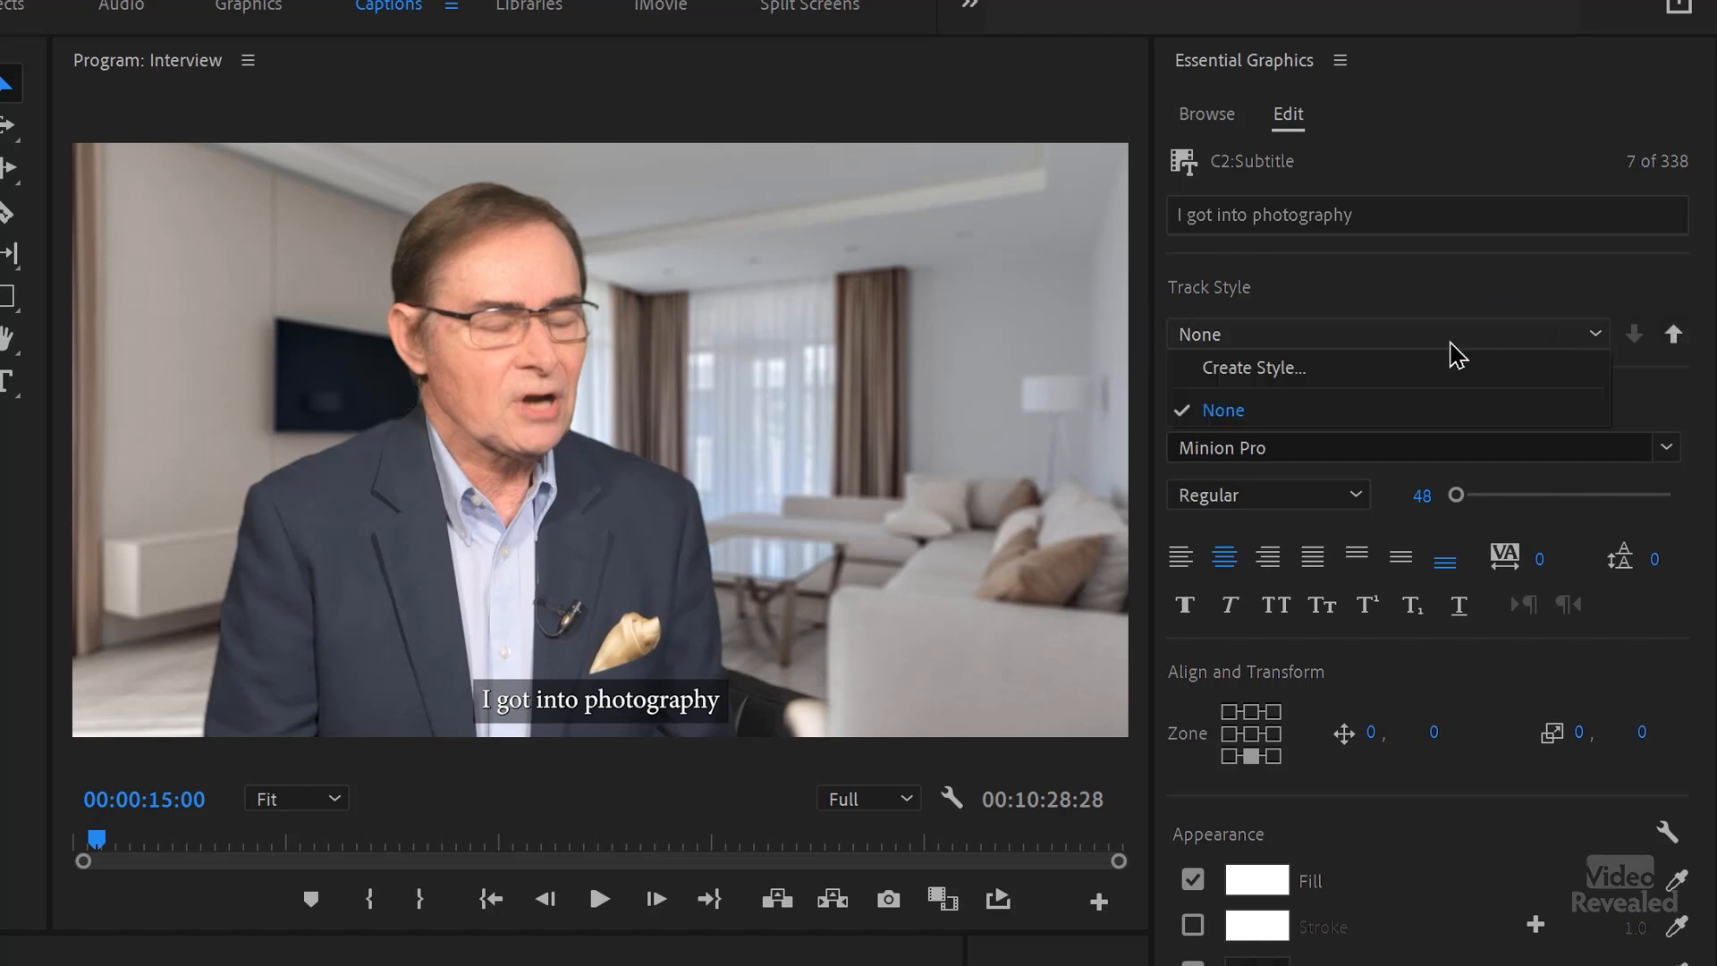
left_click(1325, 369)
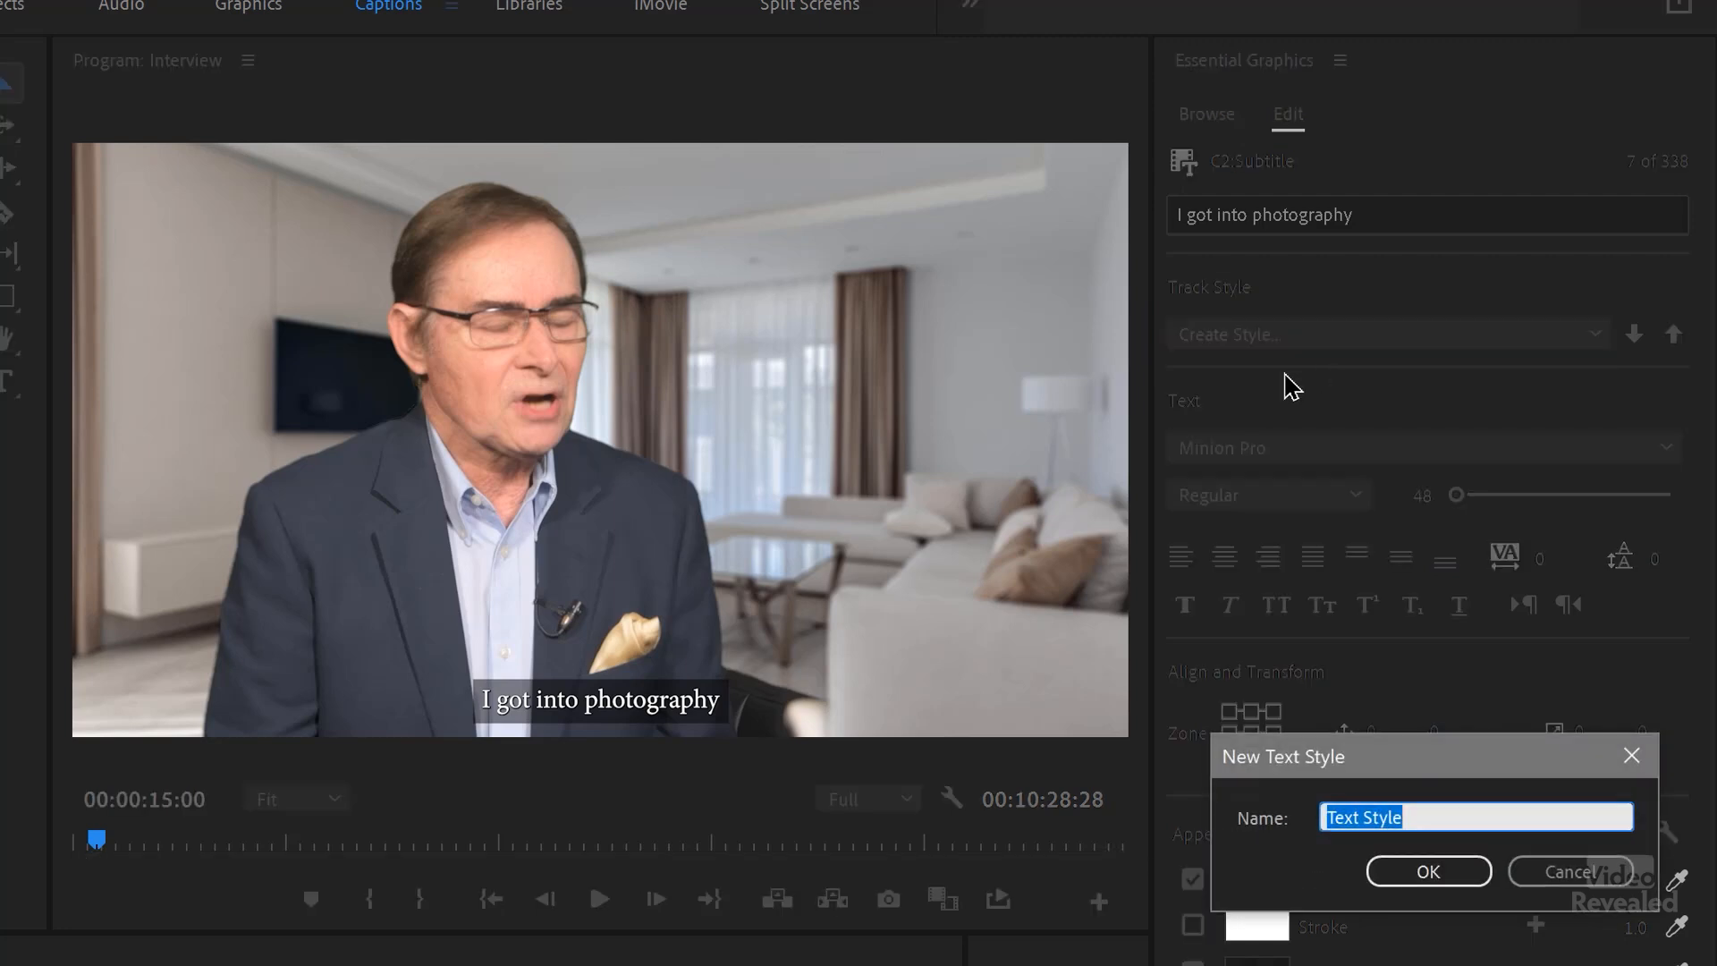
type("Sub1")
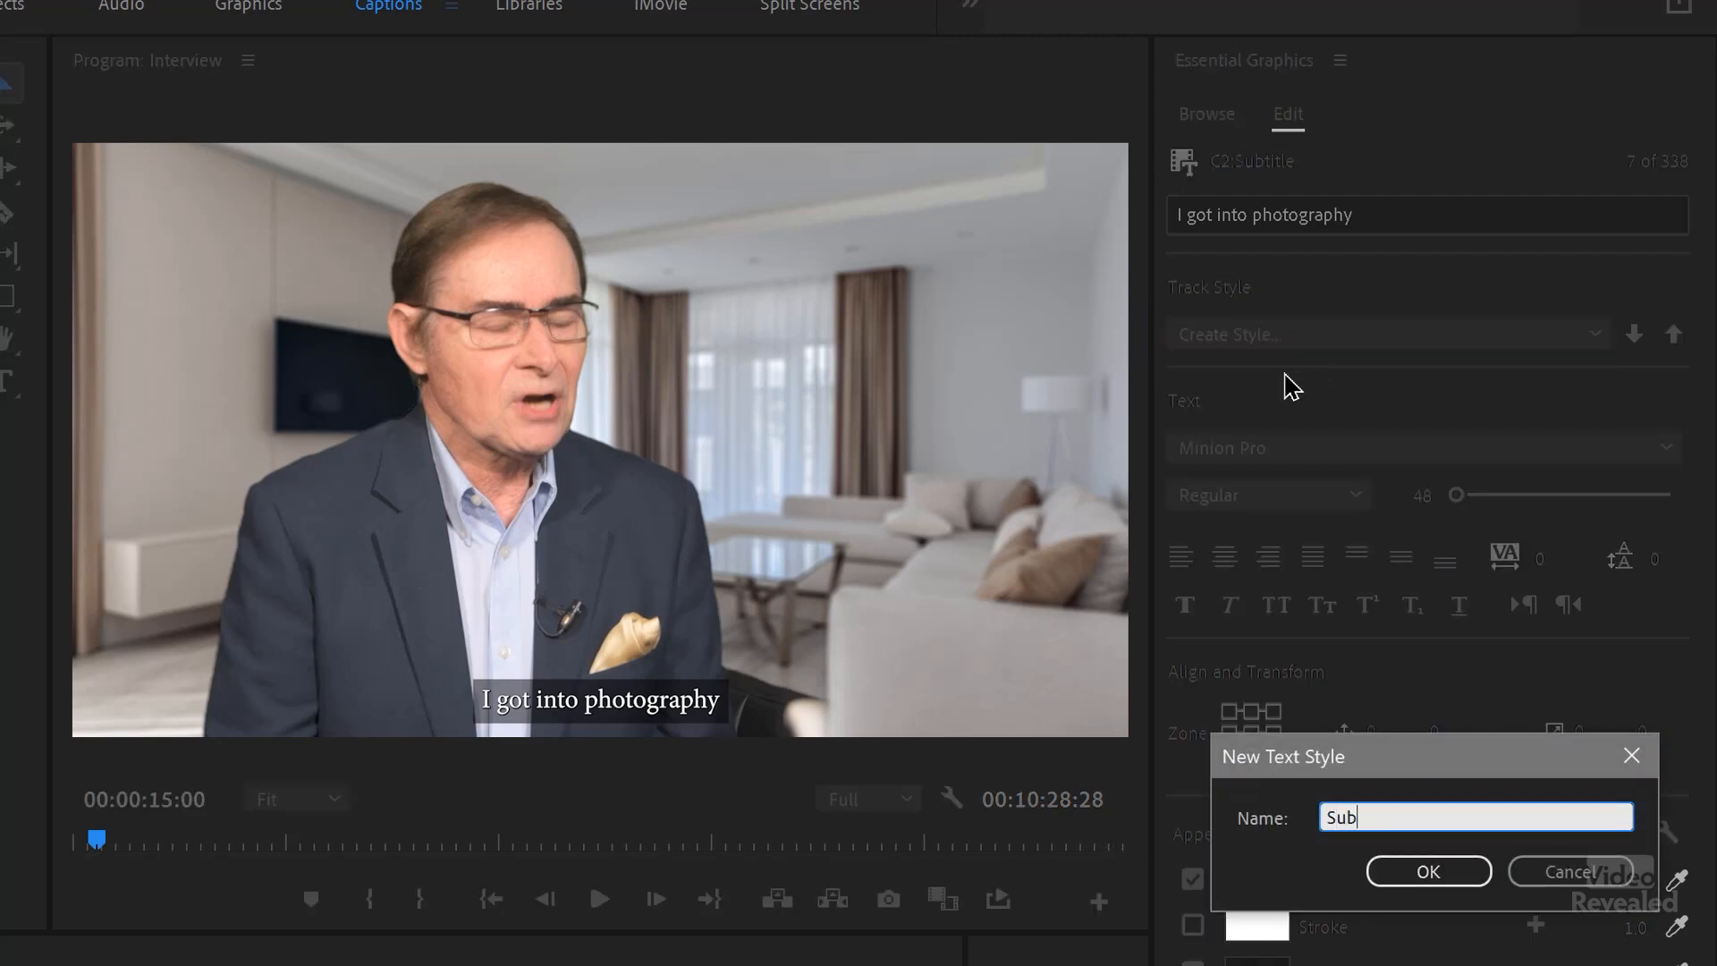
left_click(1428, 872)
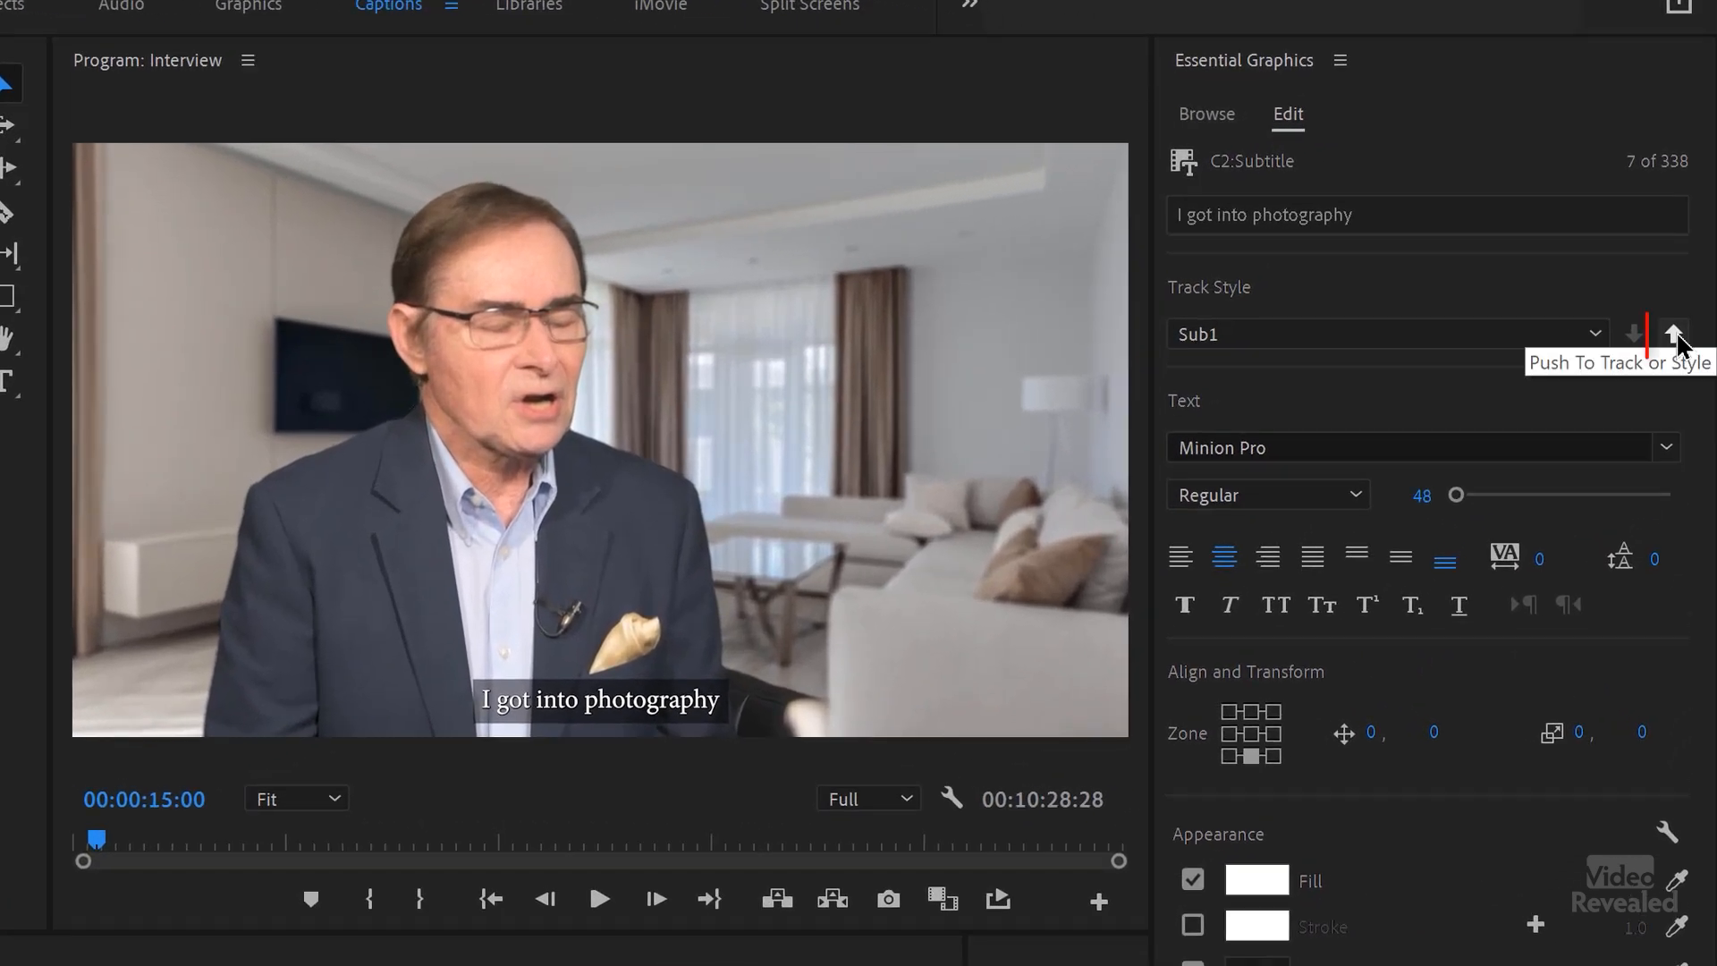
left_click(1674, 337)
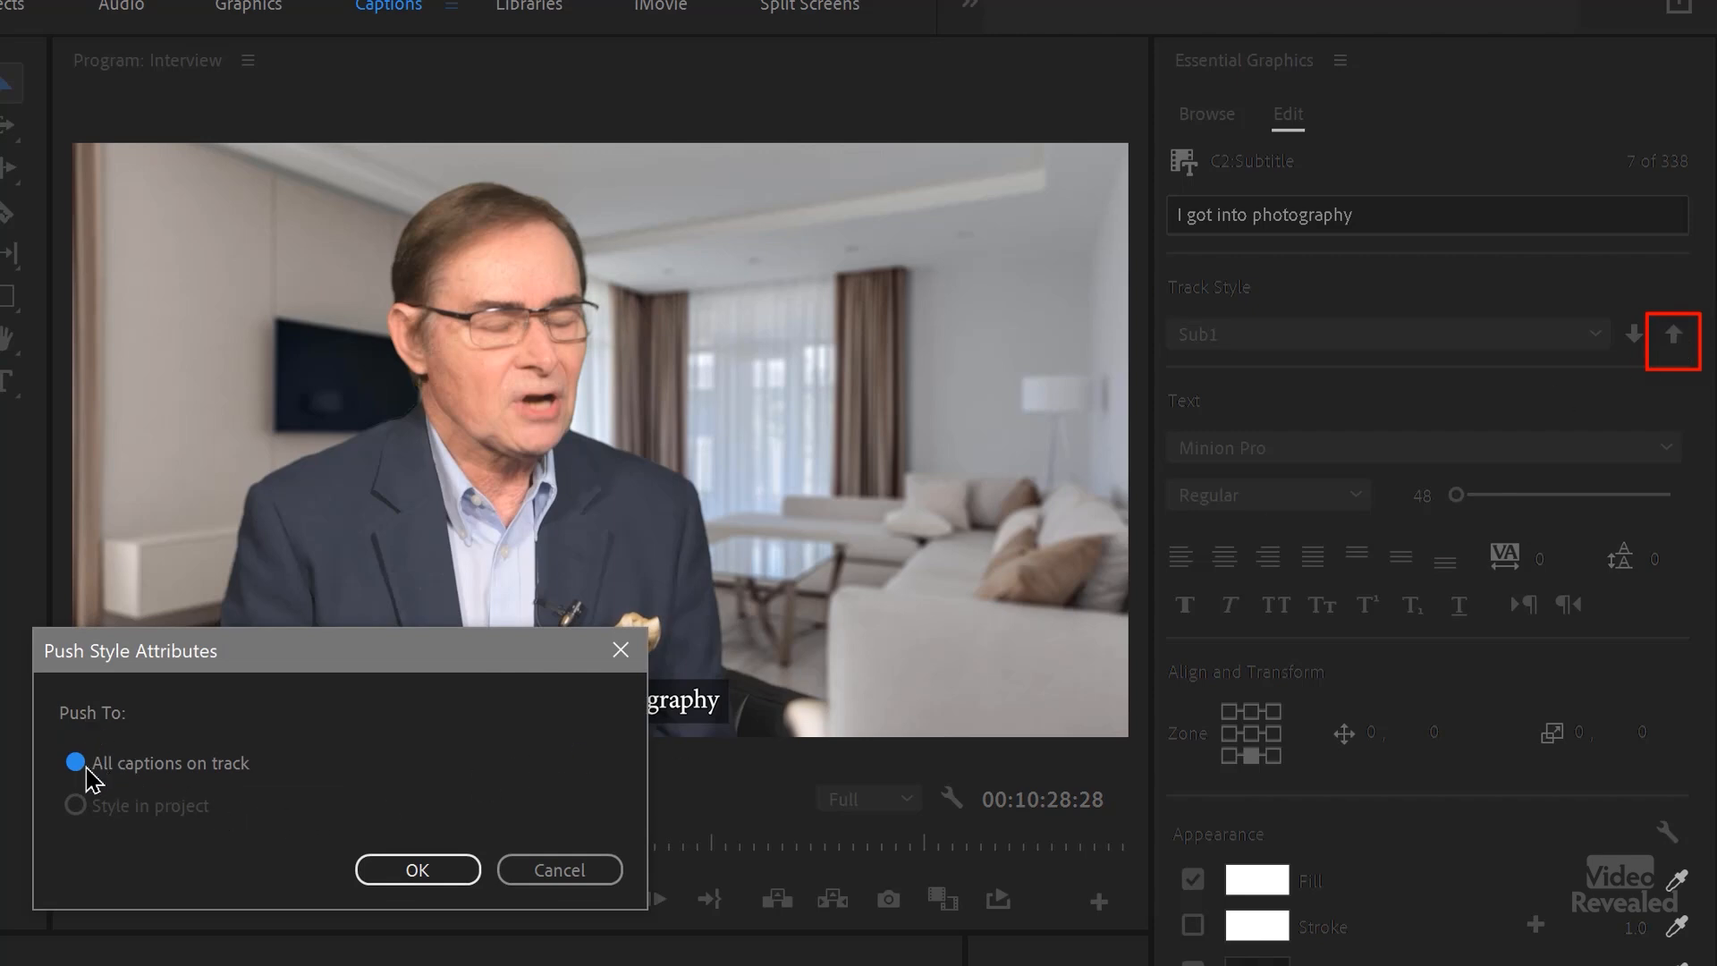
left_click(443, 869)
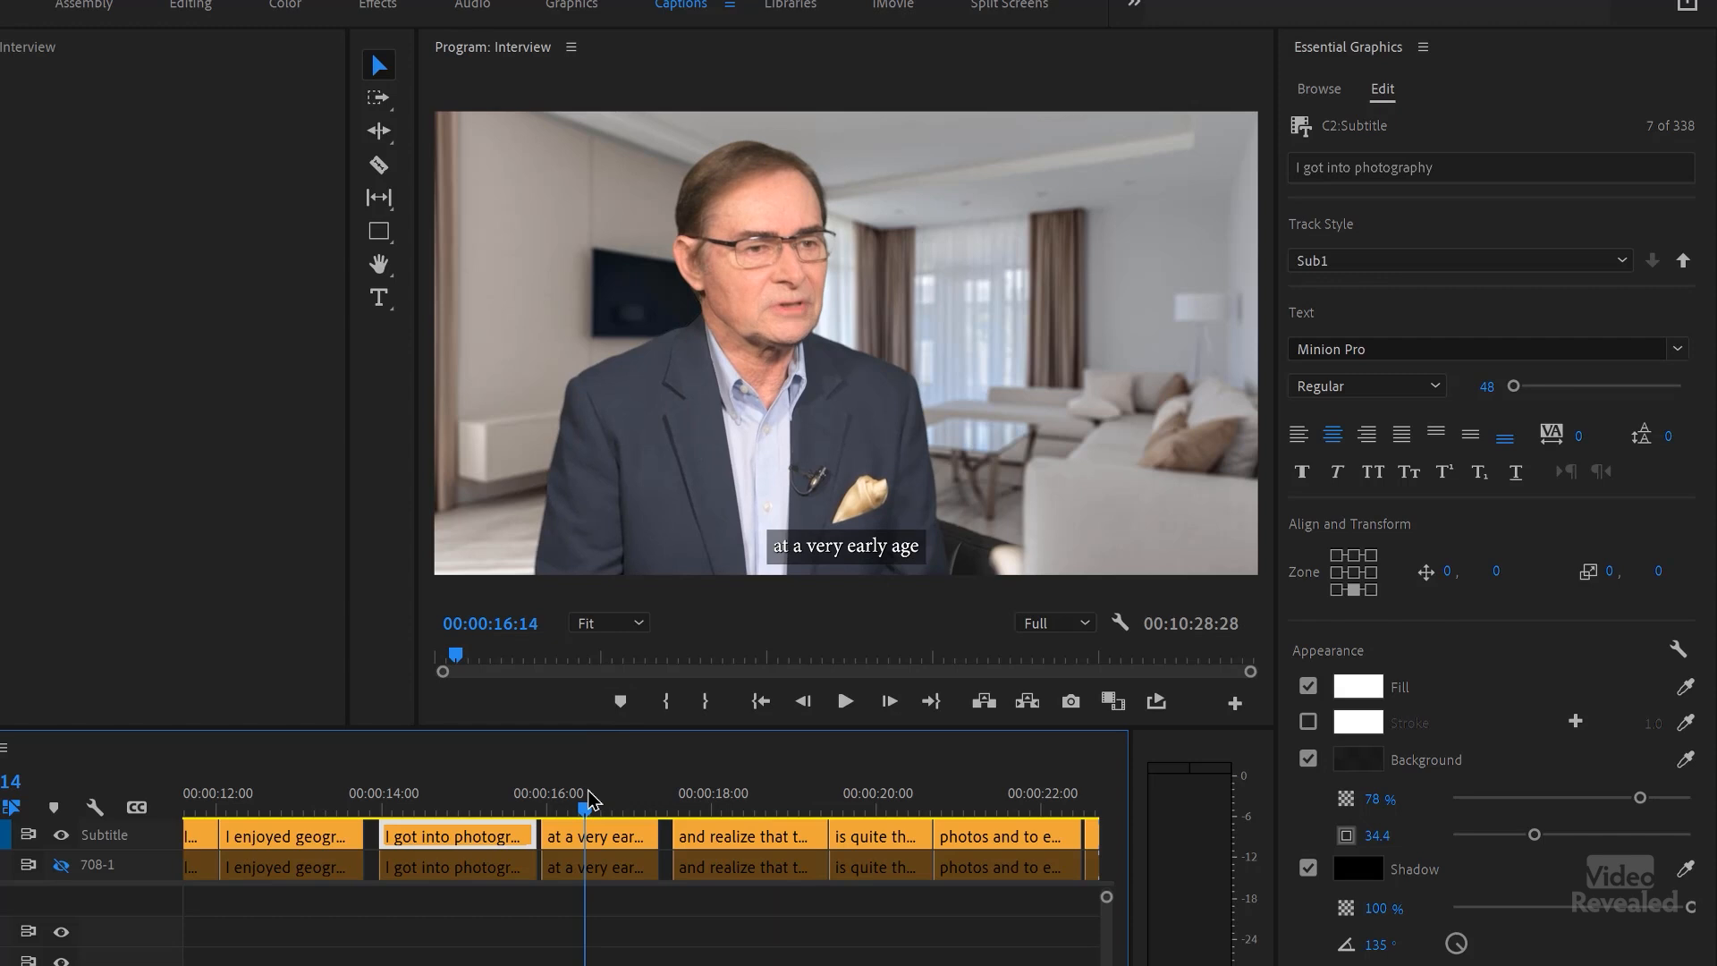
Step: Show the 708-1 track and compare the formatting options of the "at a very early age" caption on both caption tracks
left_click(61, 865)
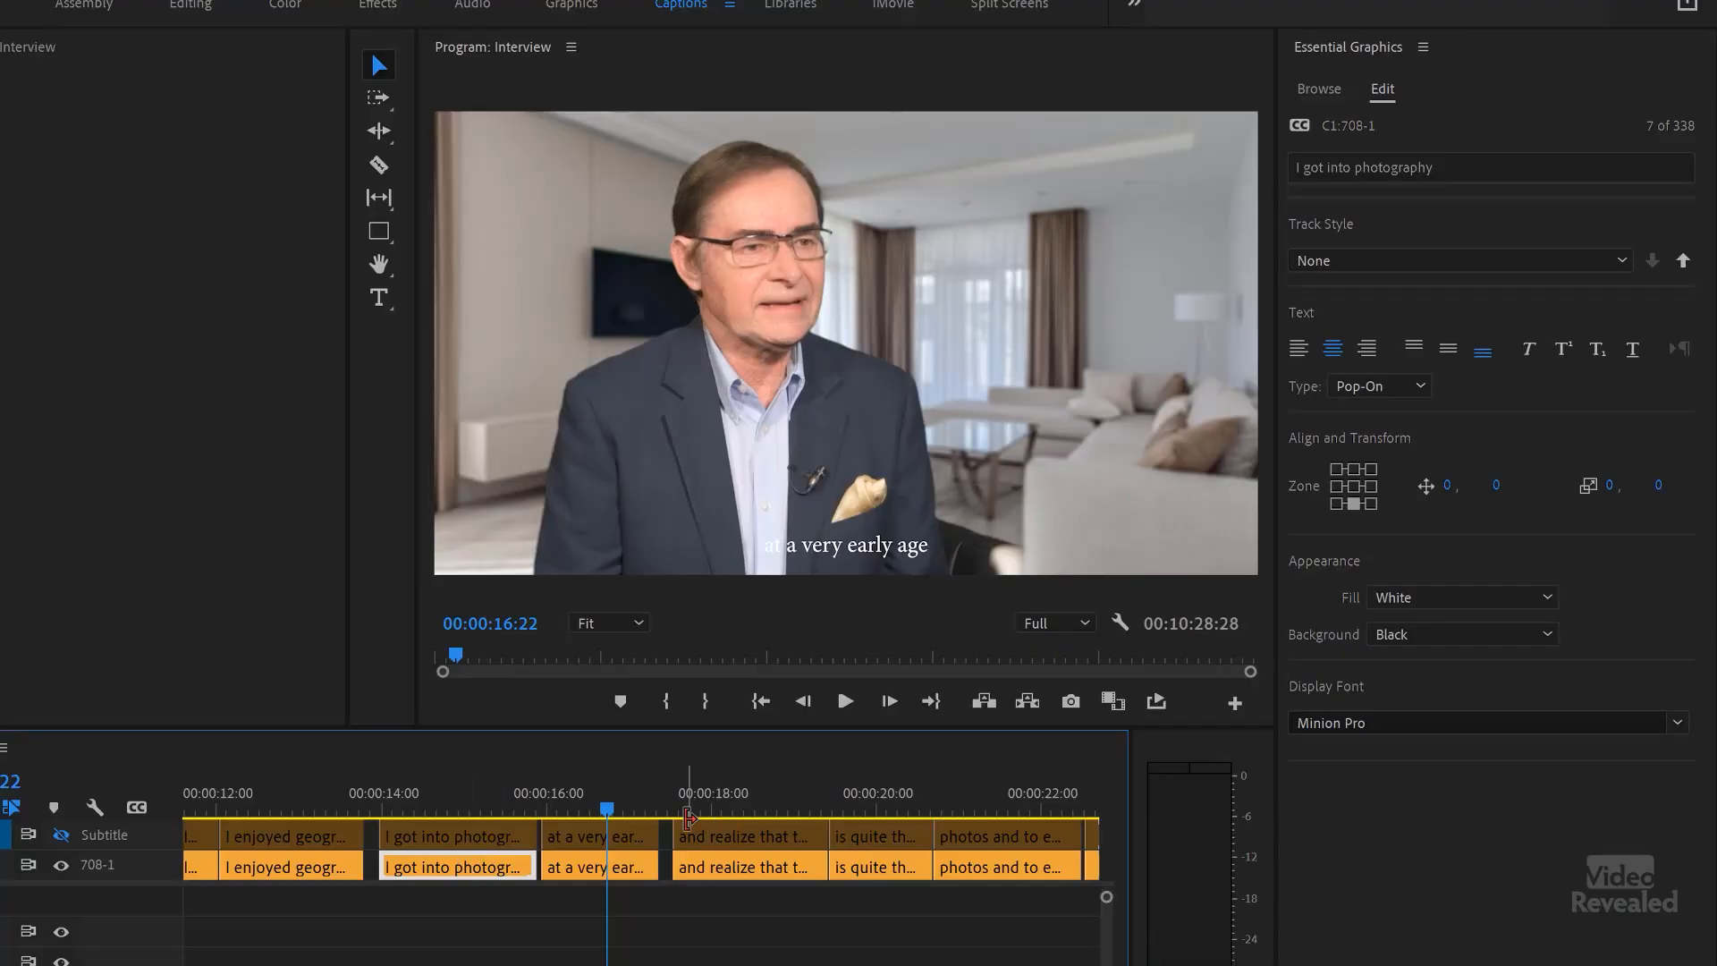
left_click(590, 841)
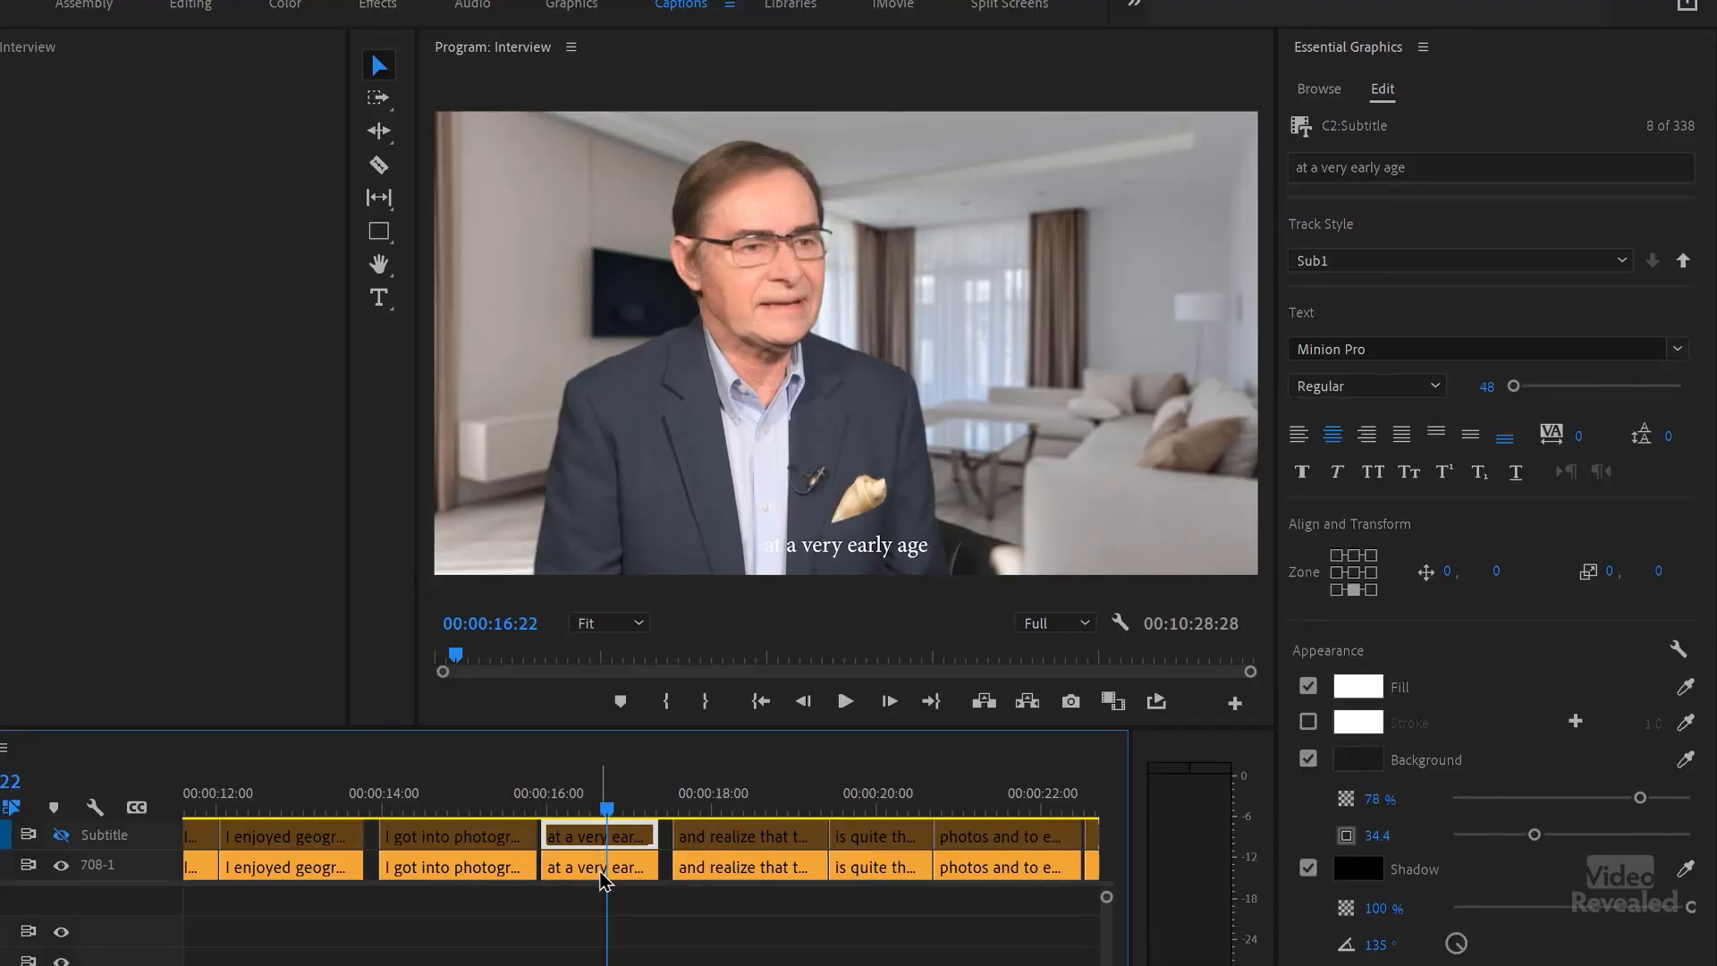
left_click(603, 872)
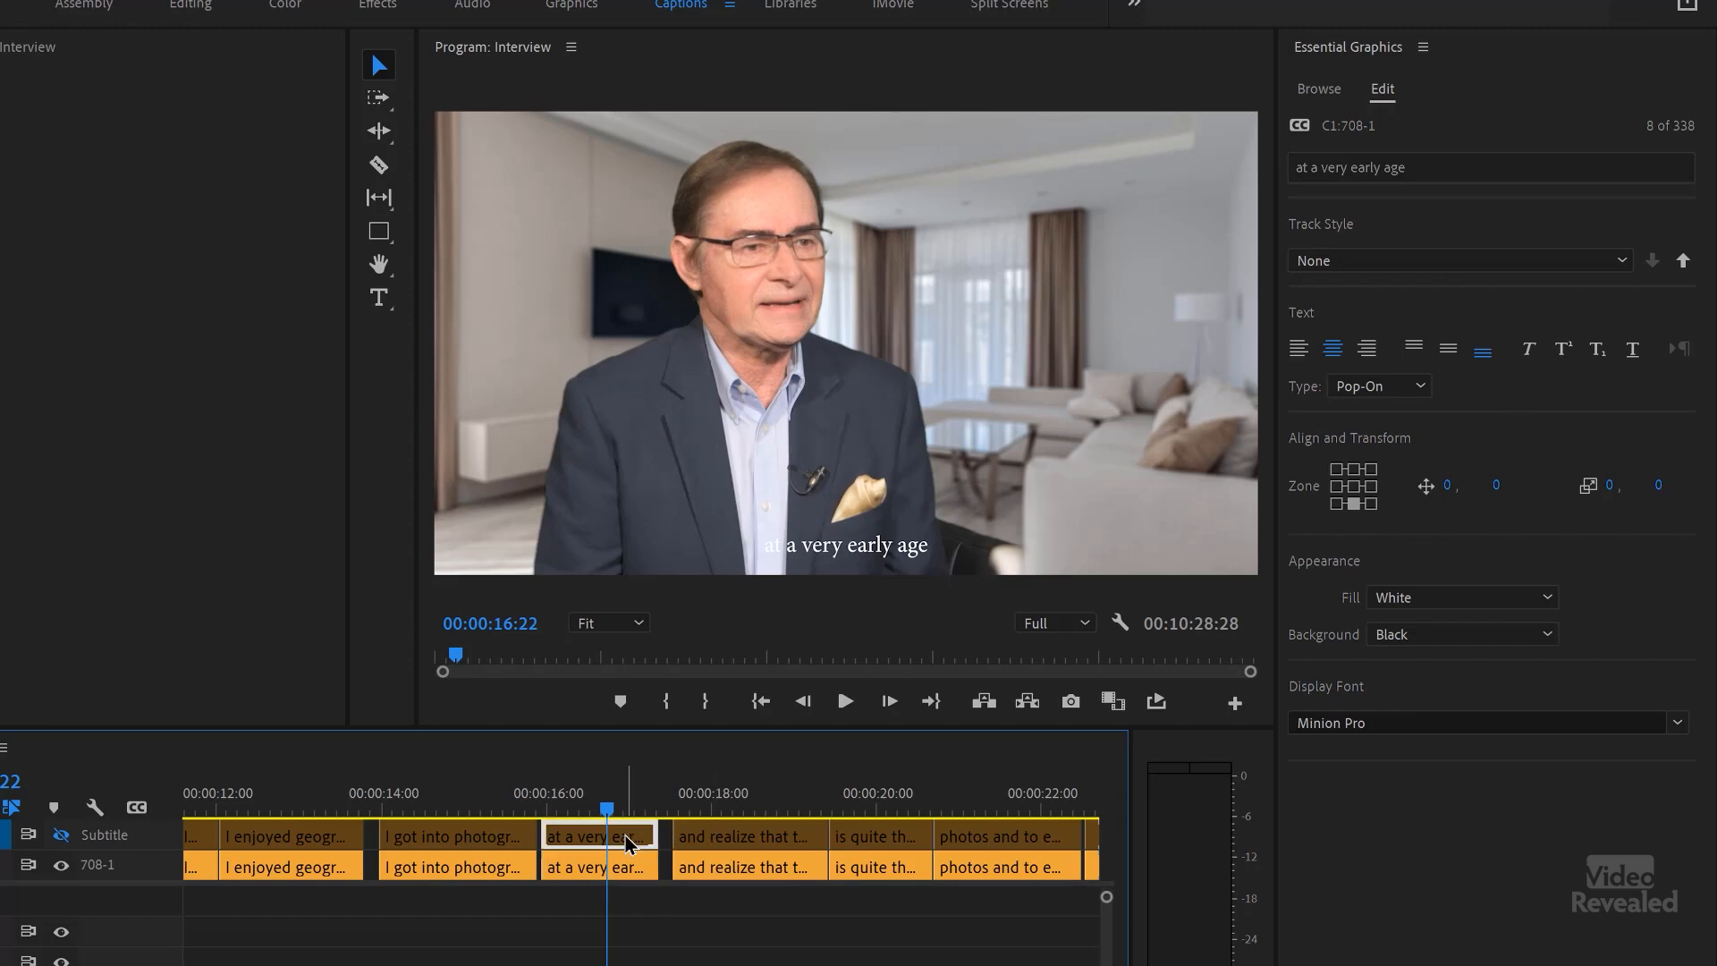
left_click(632, 867)
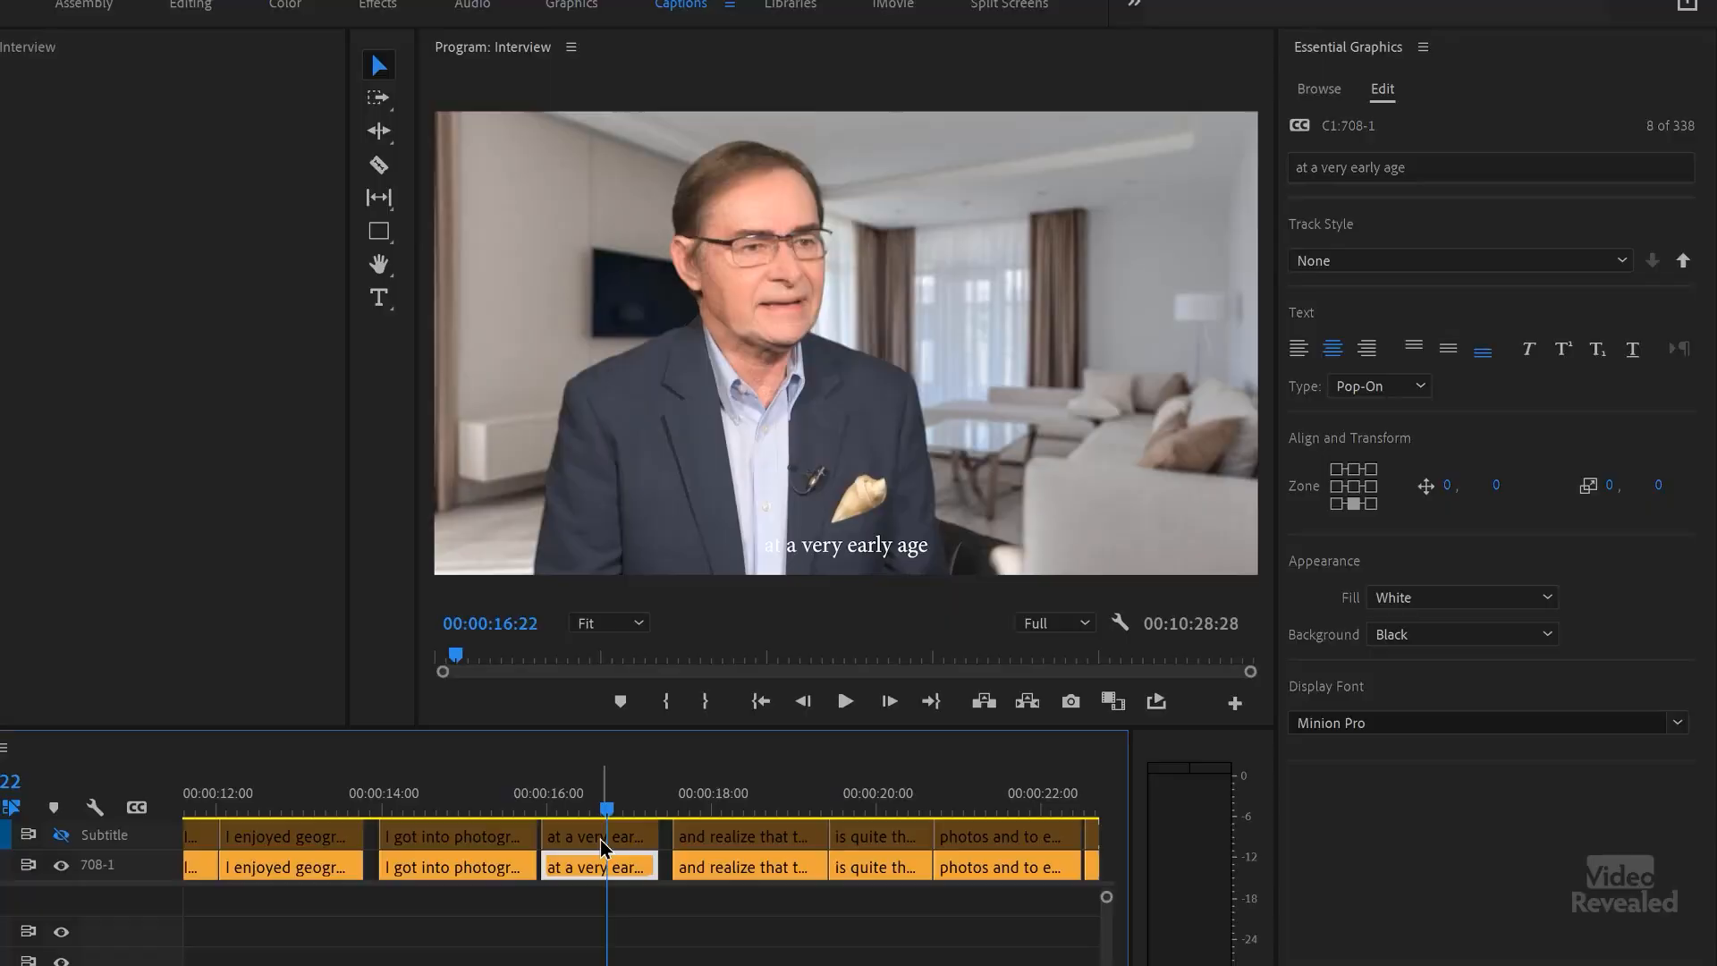
Step: Show the Subtitle track and set the text fill of its "at a very early age" caption to red
left_click(602, 838)
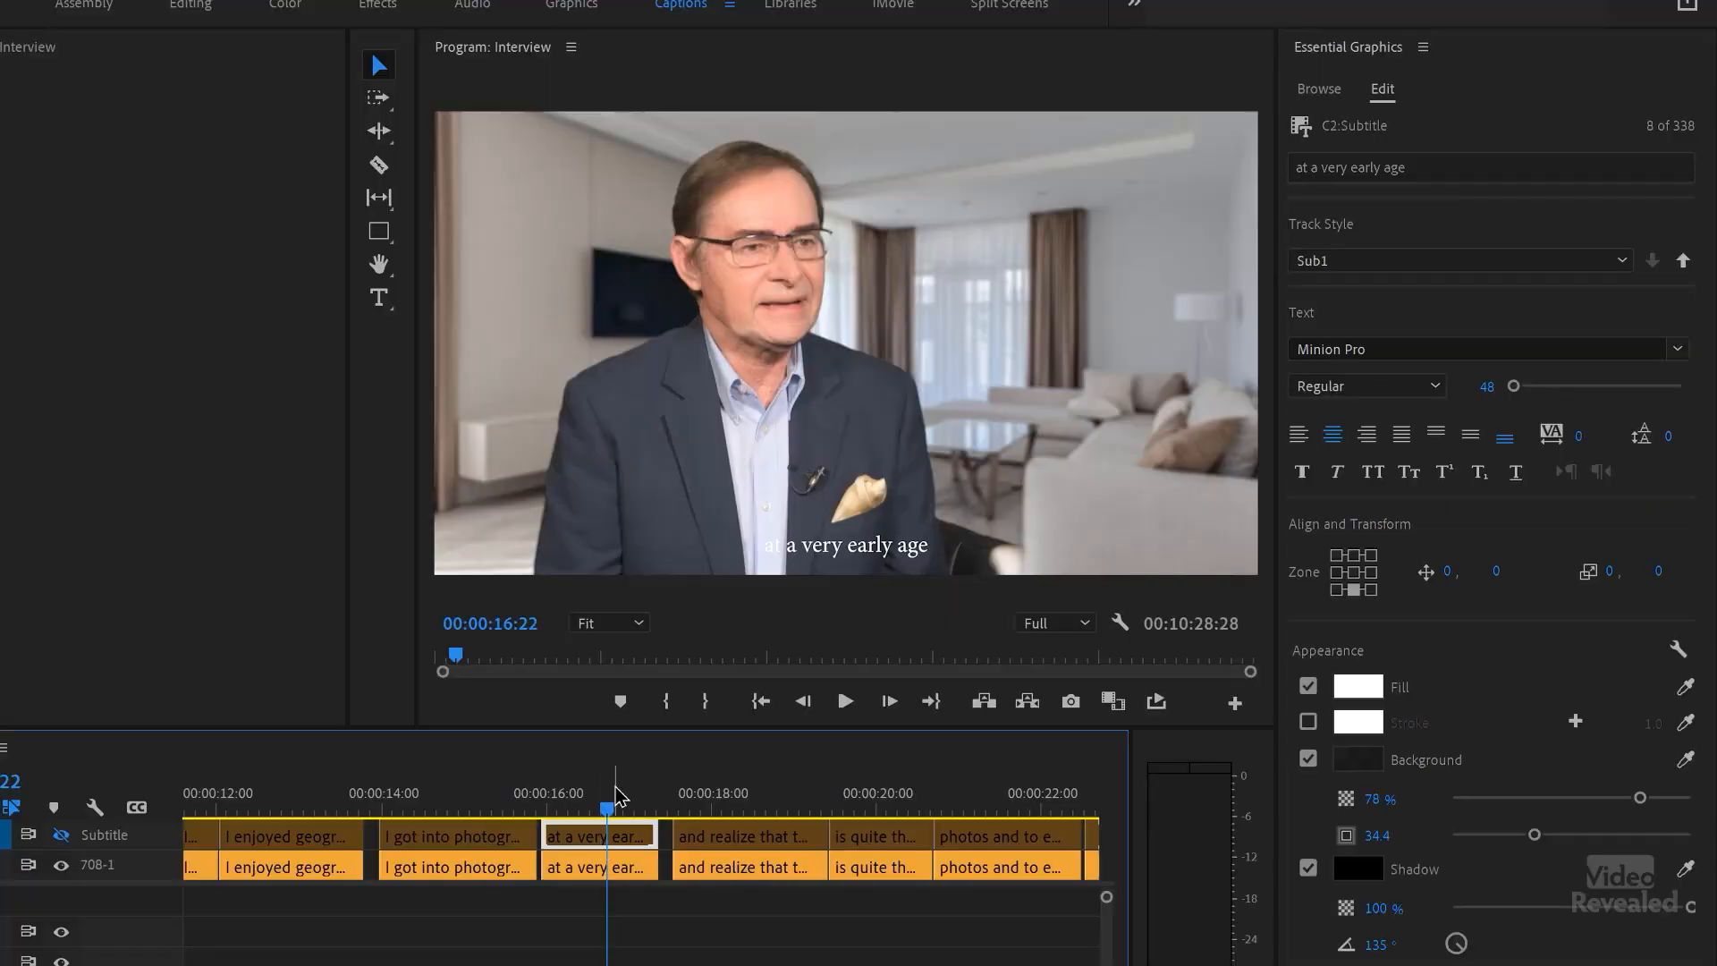
left_click(61, 865)
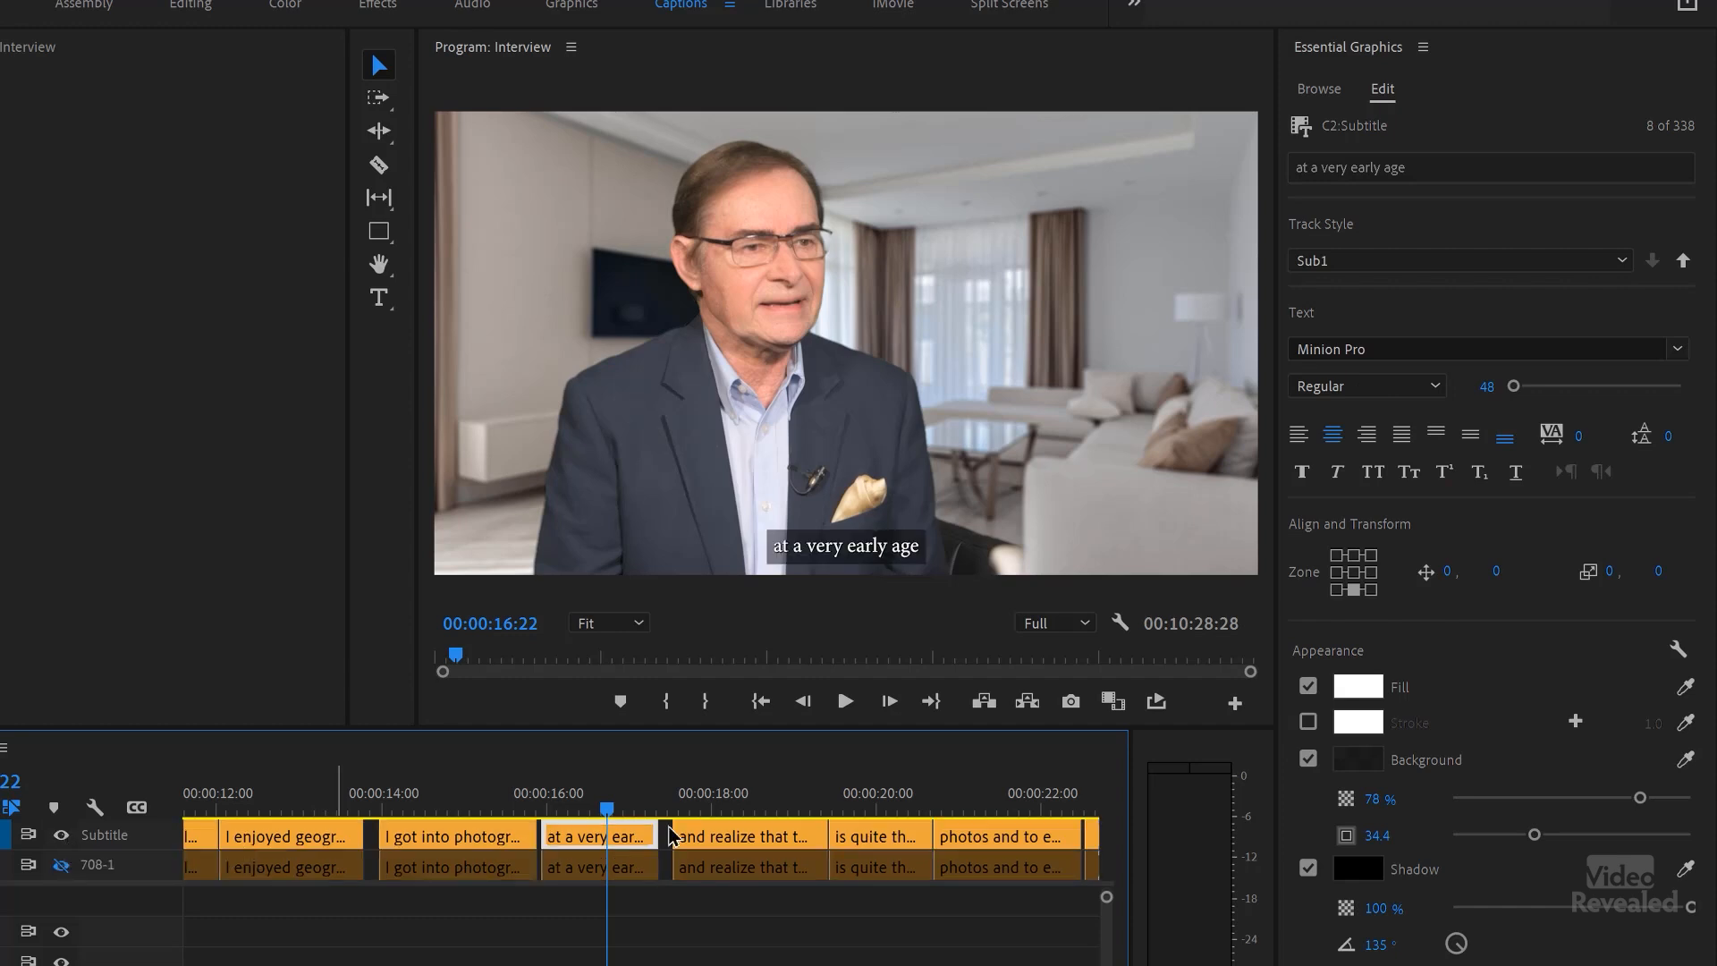
left_click(1360, 687)
left_click(590, 648)
key("Return")
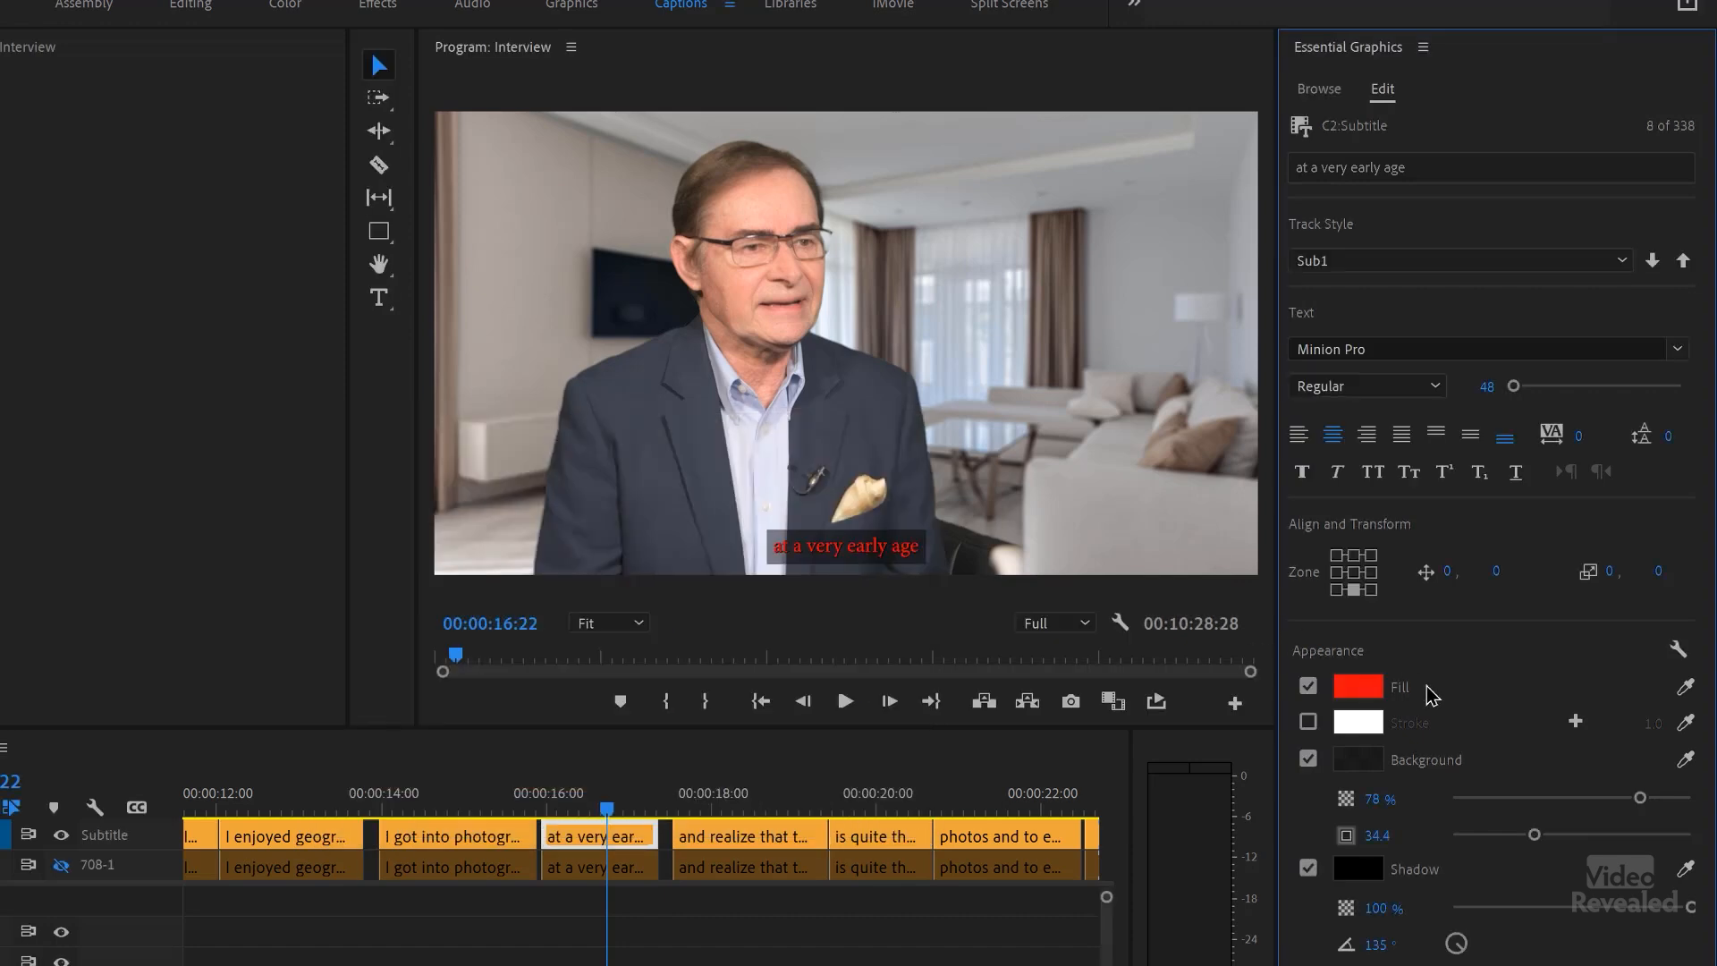
Step: Set the caption's font to Acumin Pro Condensed in the Regular weight with a size of 82
left_click(1409, 349)
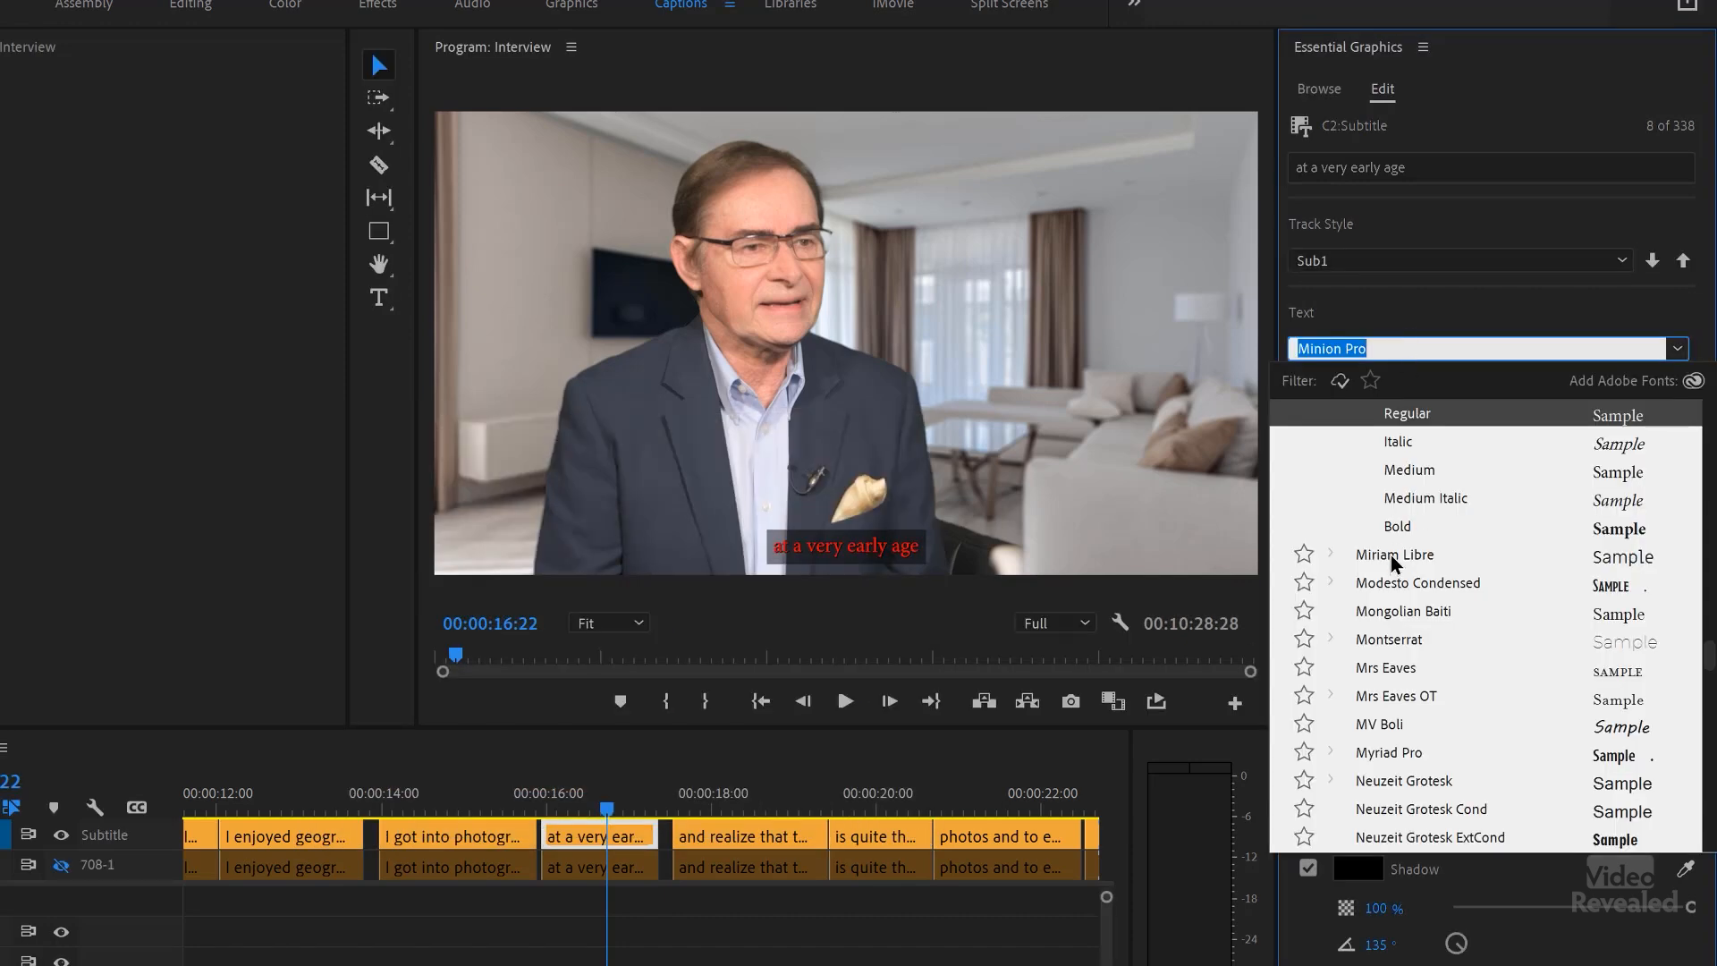
scroll(1394, 557, "up", 20)
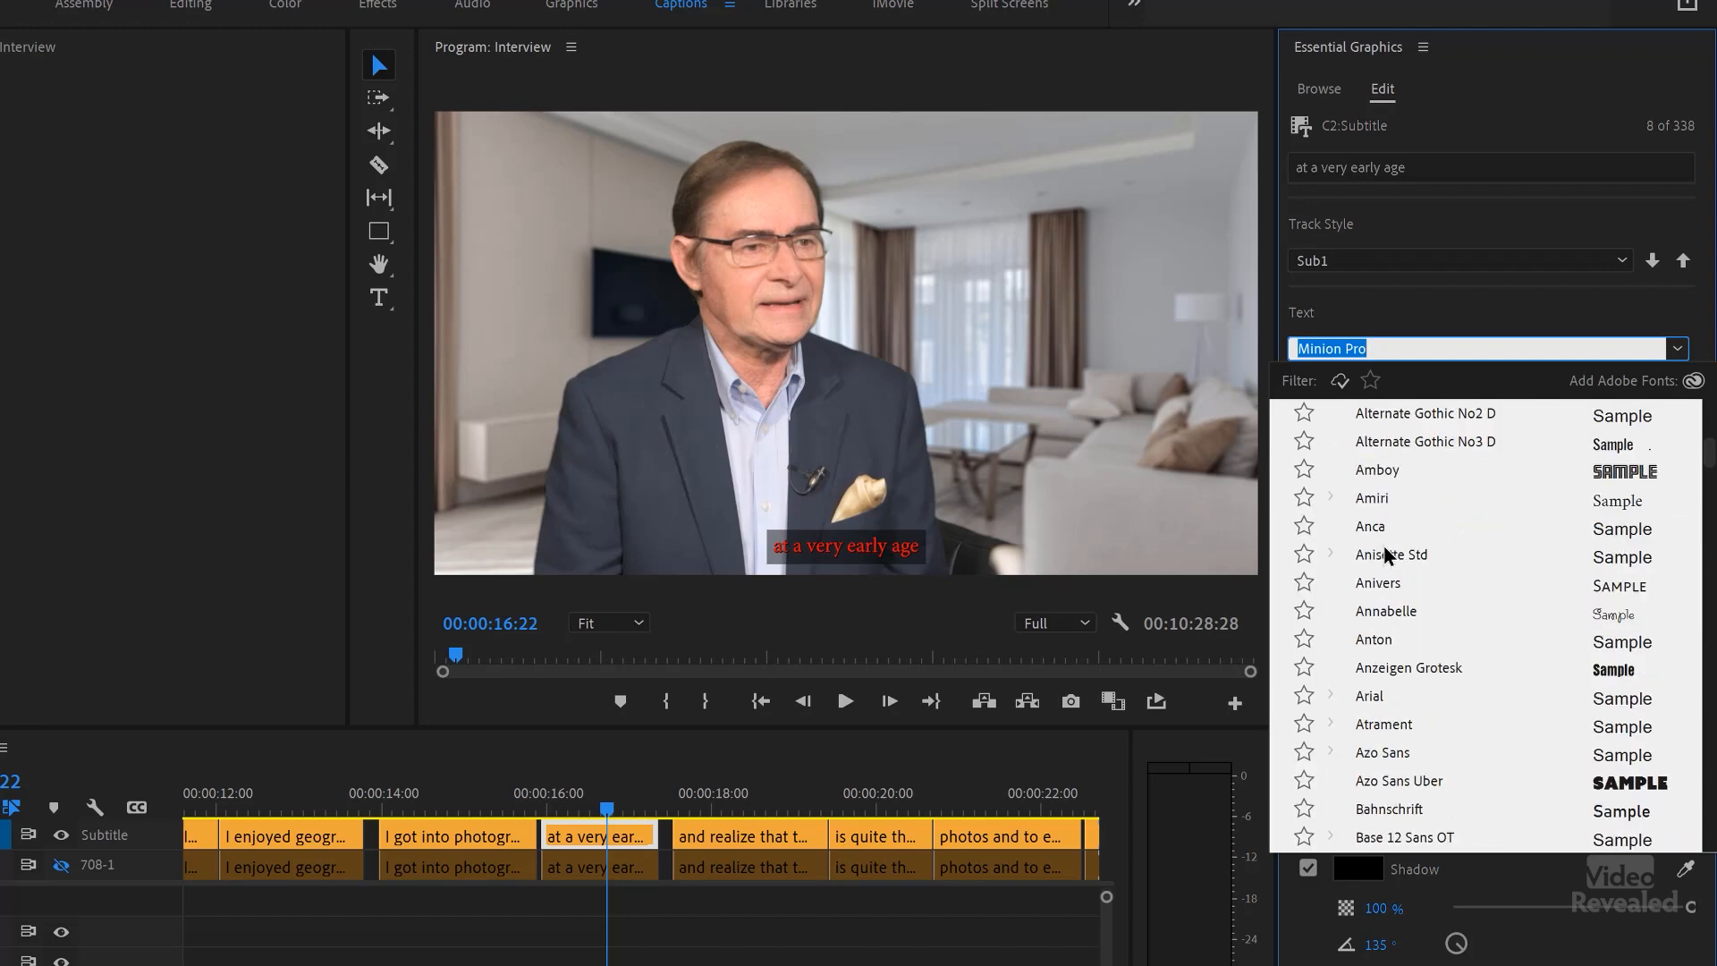
scroll(1387, 557, "up", 10)
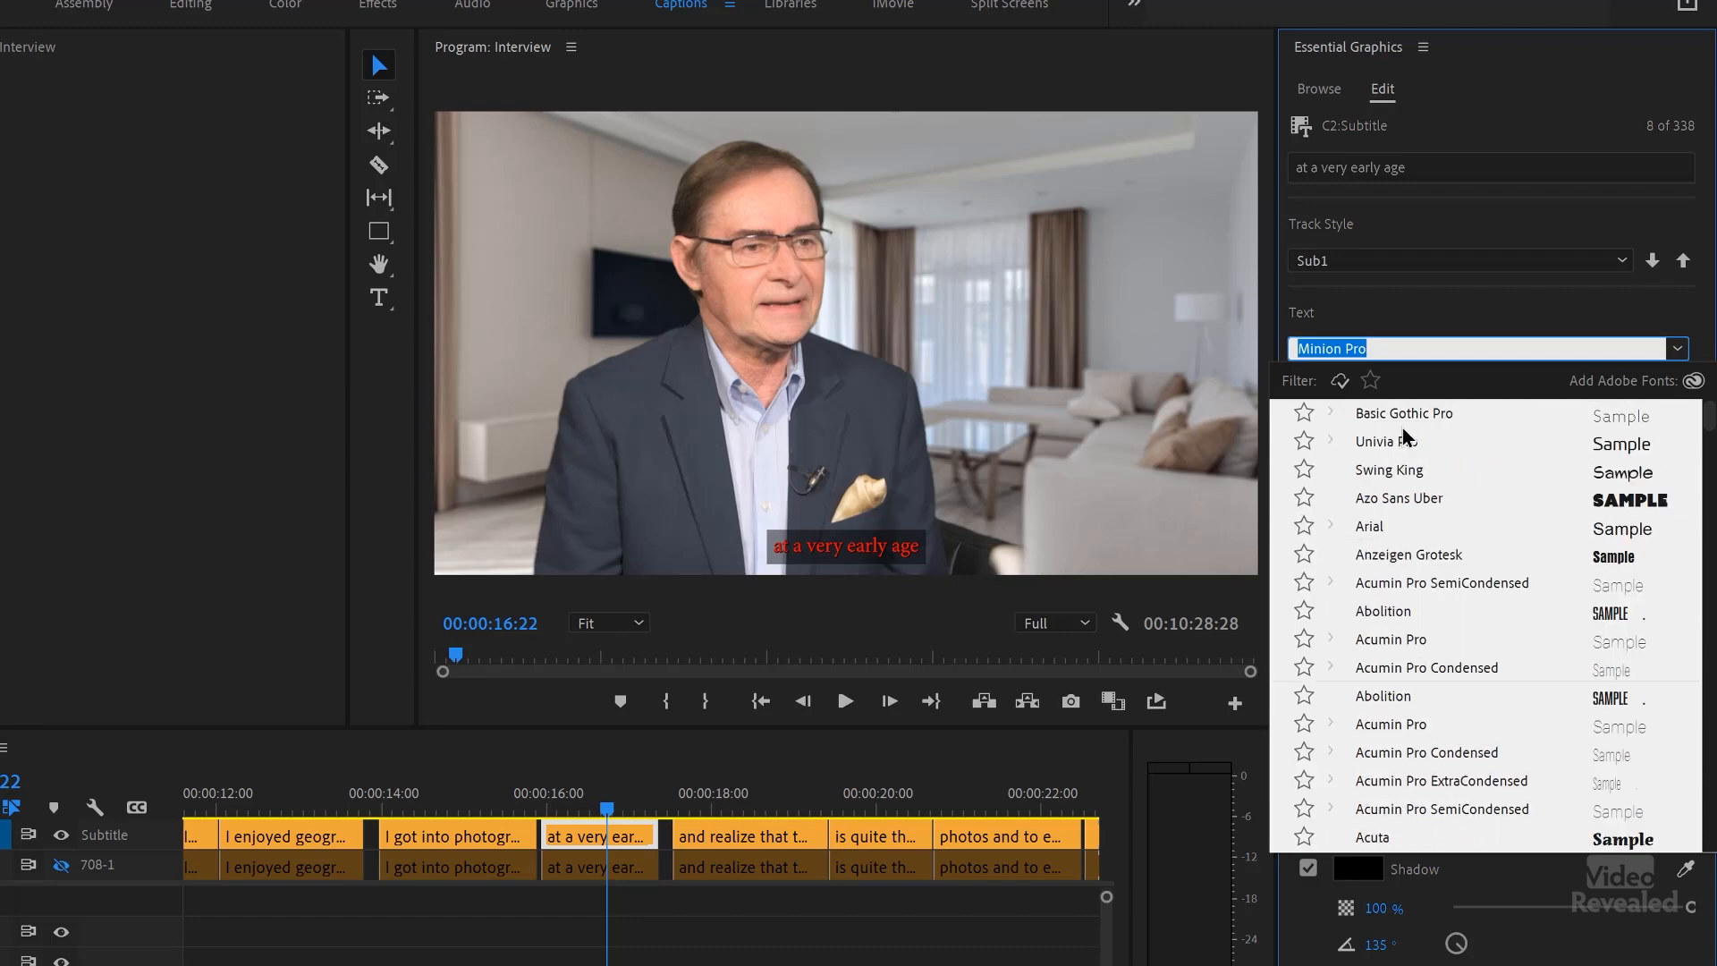
left_click(1400, 664)
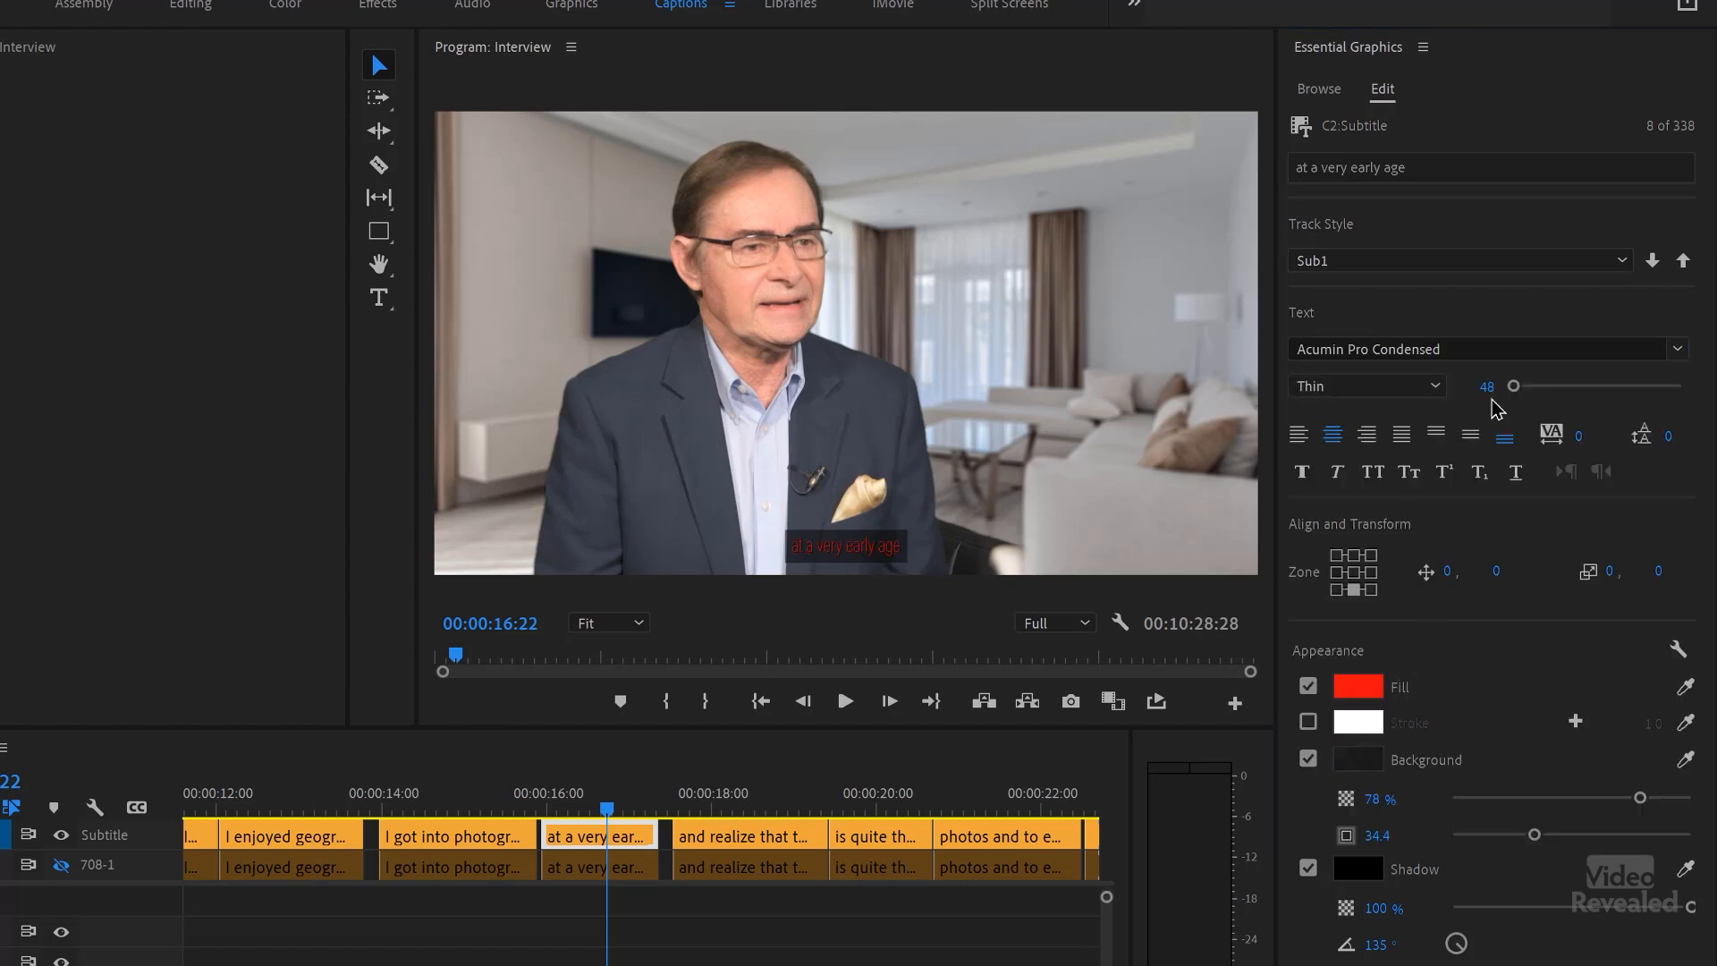
left_click_drag(1490, 393, 1492, 394)
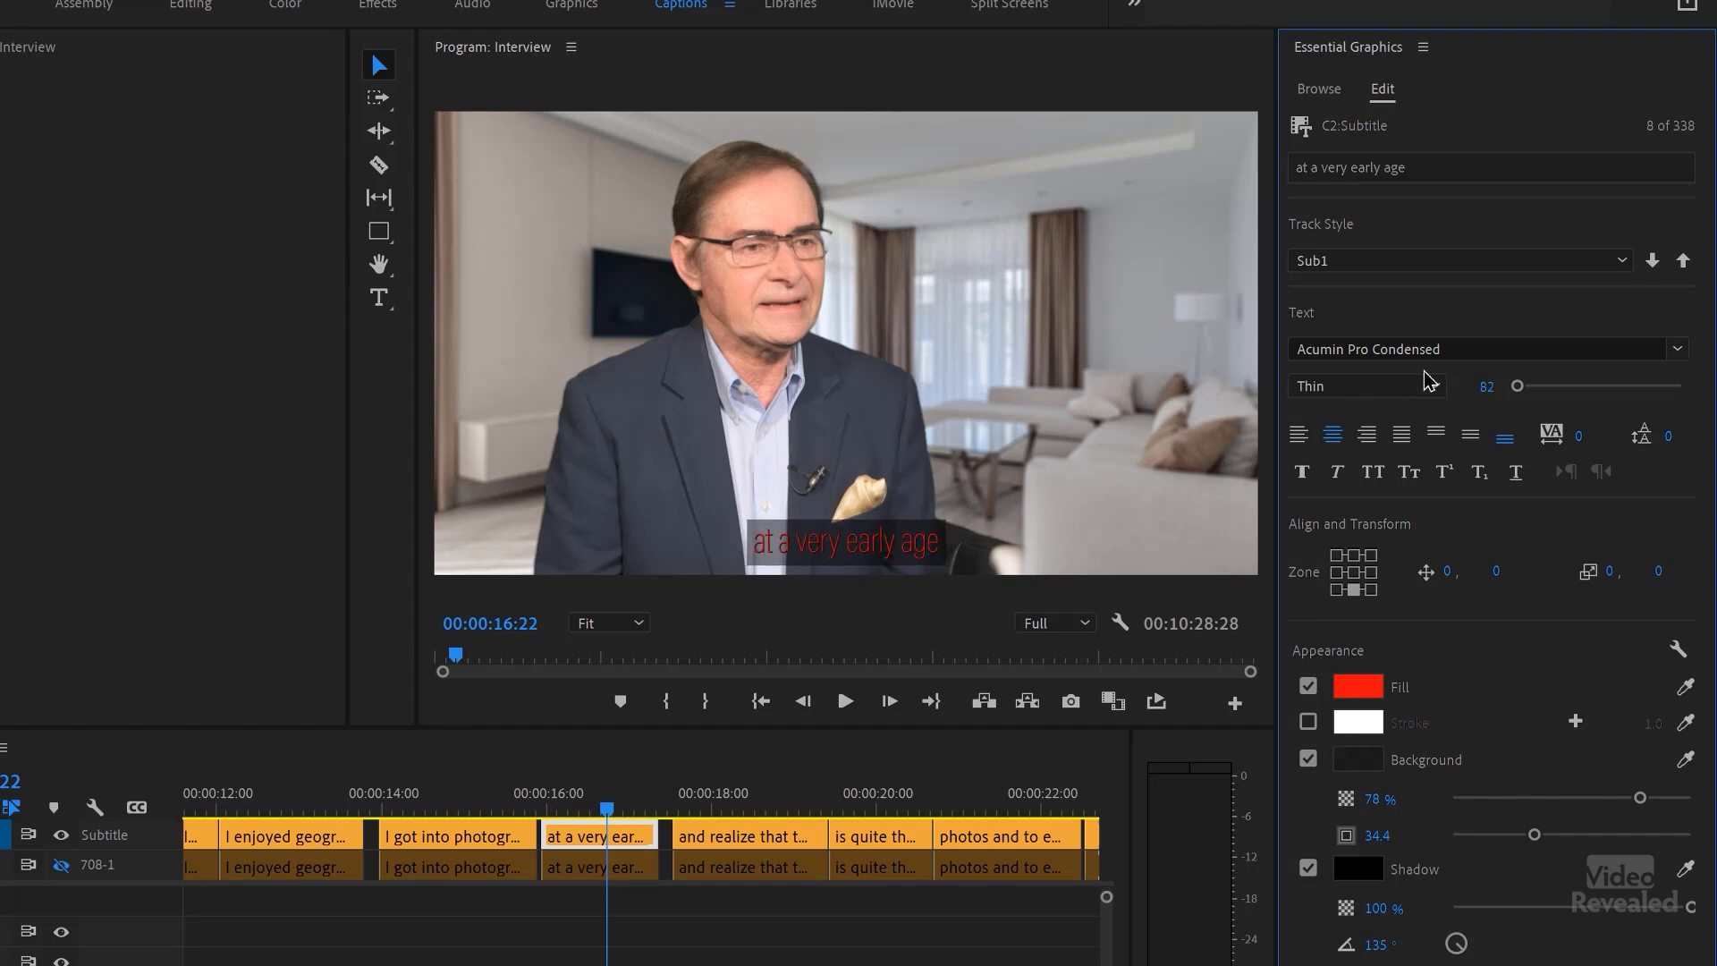
left_click(1382, 389)
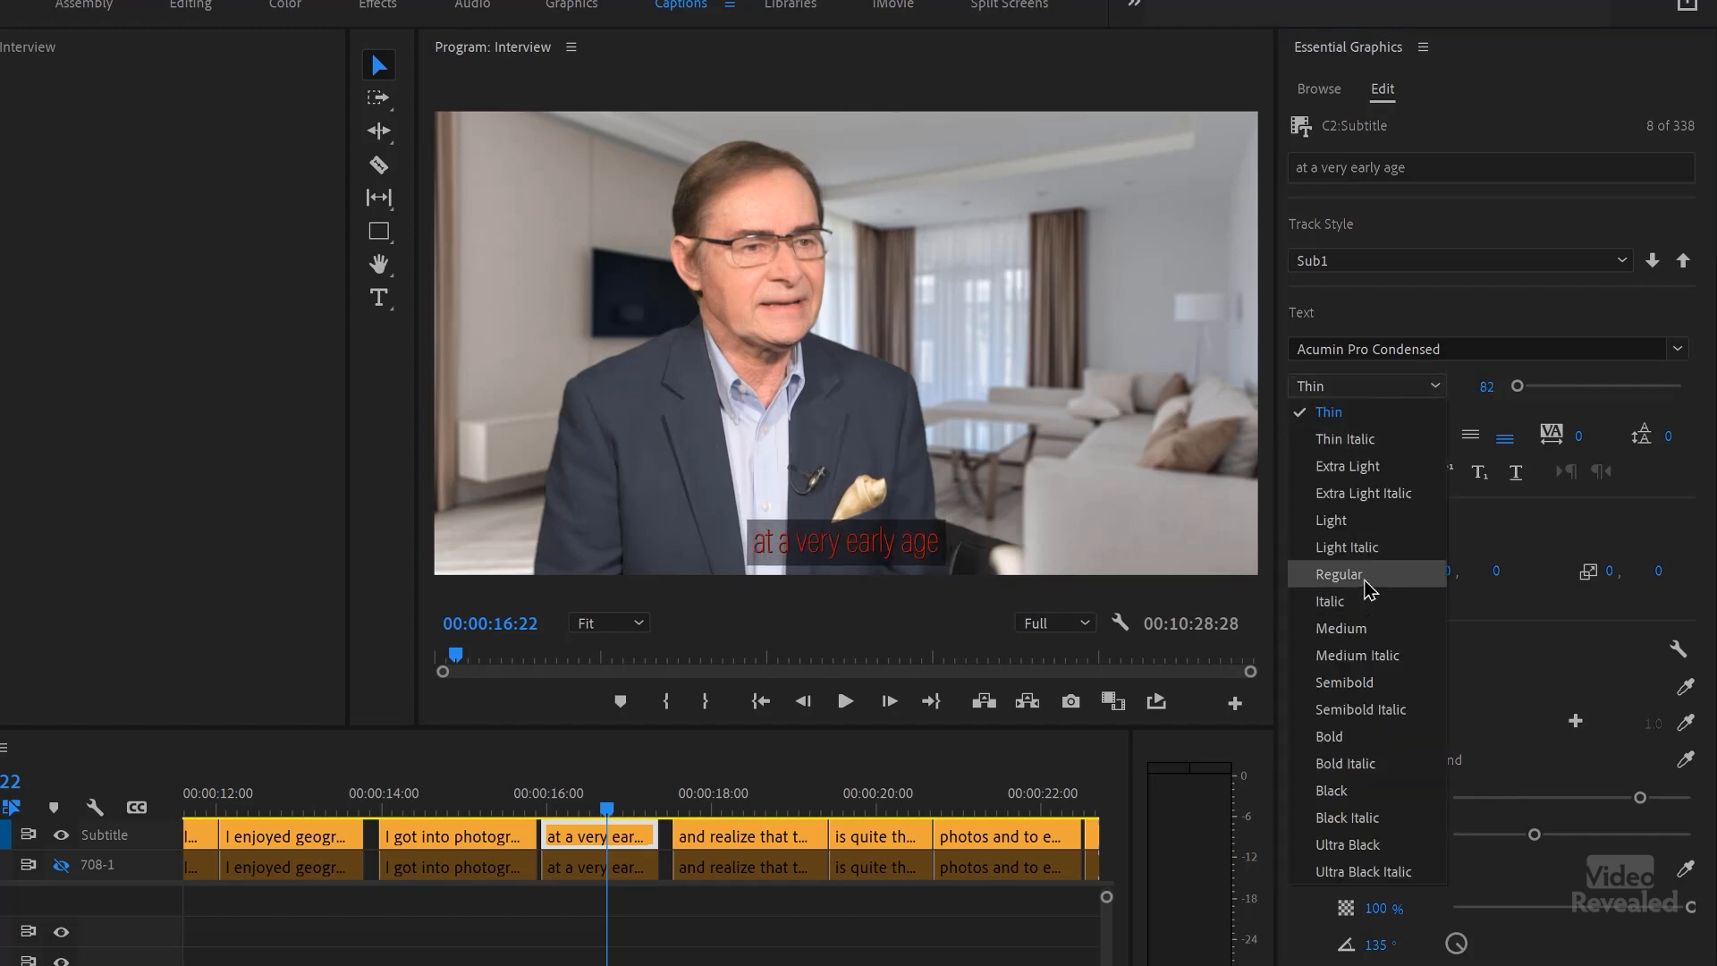
left_click(1367, 586)
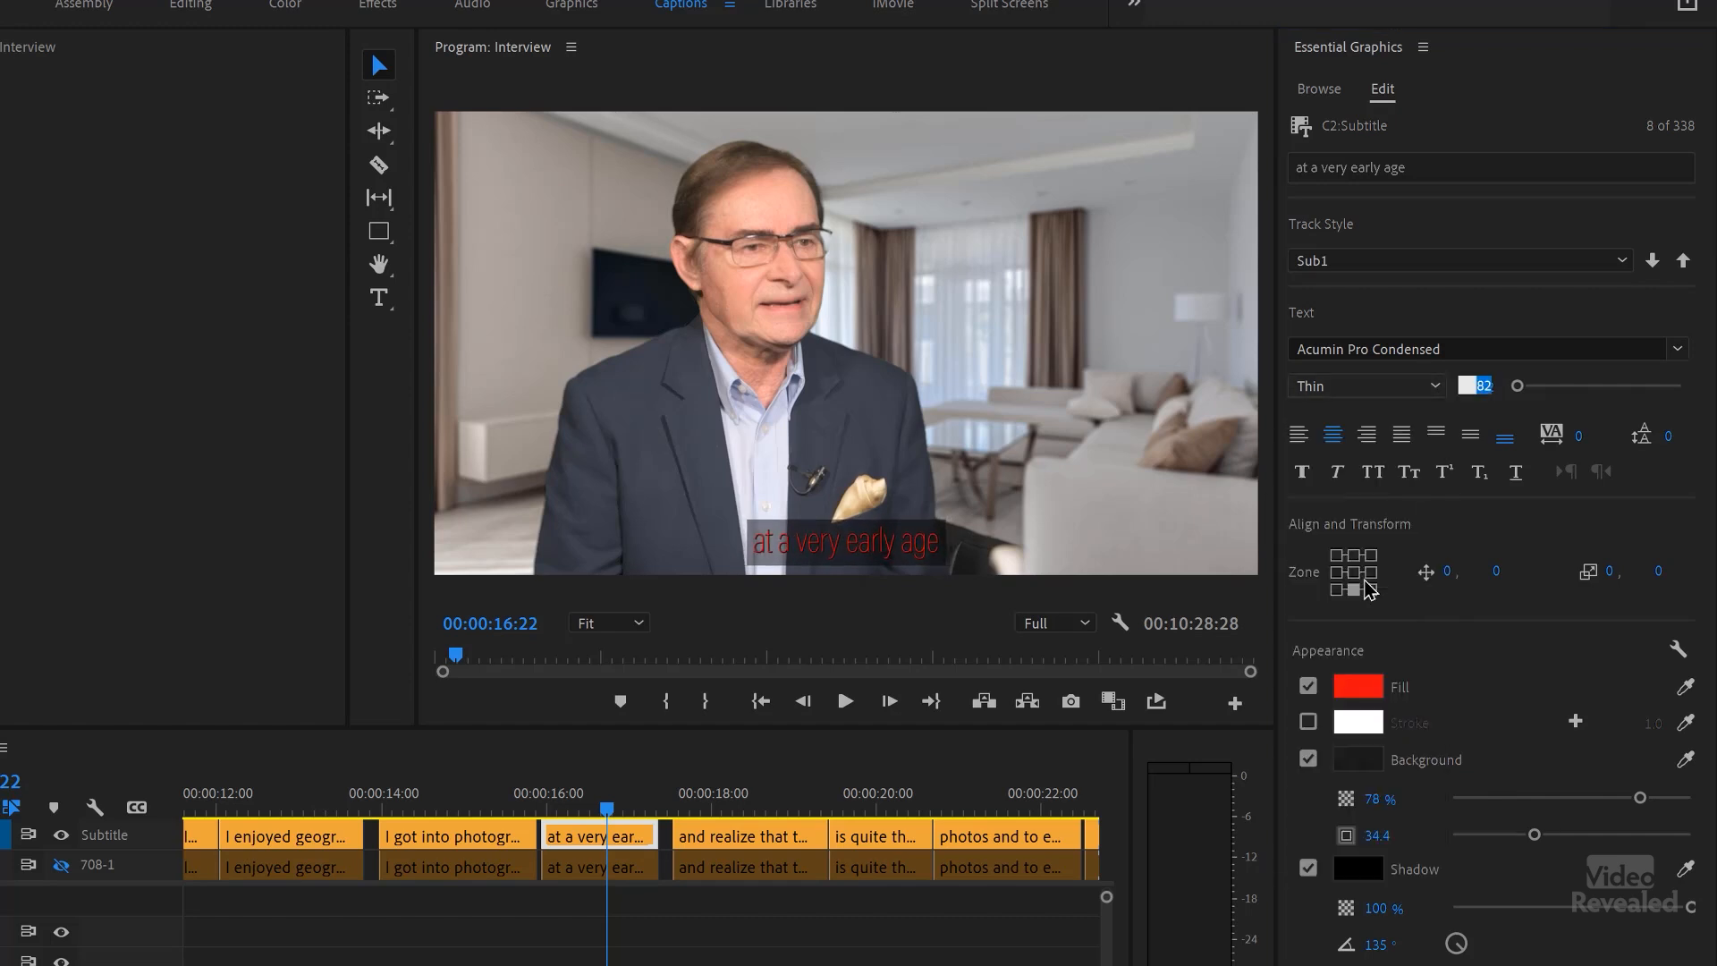
Step: Push the restyled caption's attributes to all captions on the track and preview the captions that follow it
left_click(1684, 261)
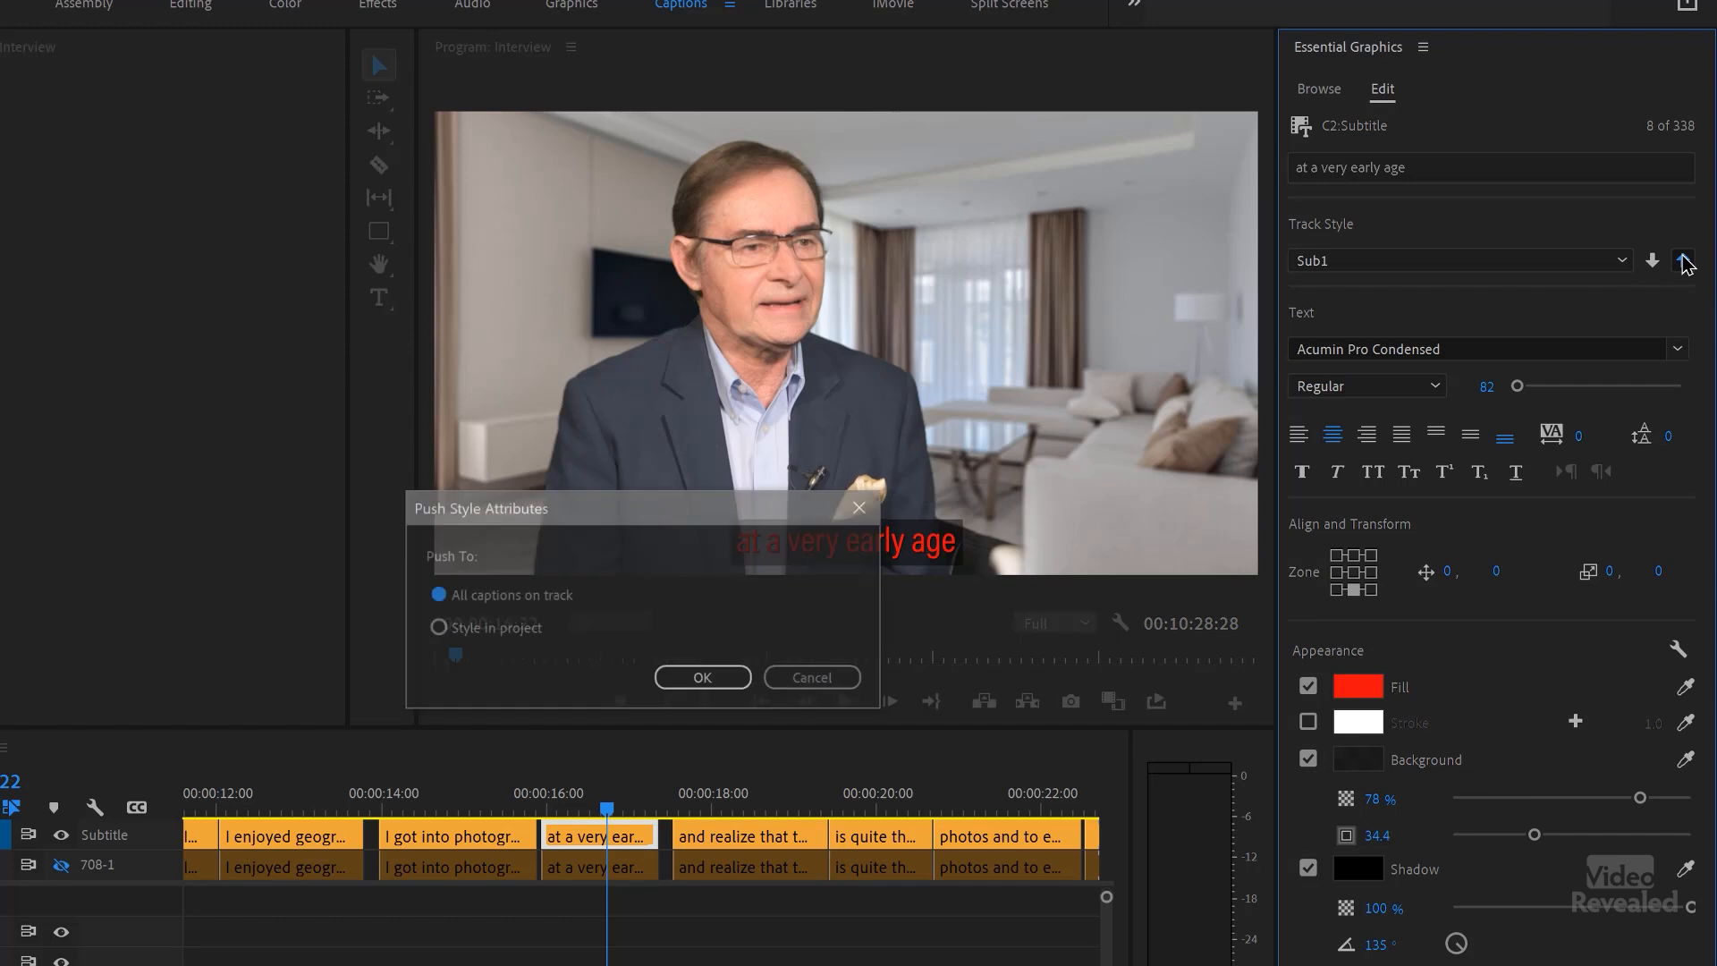
left_click(703, 678)
left_click(716, 796)
left_click_drag(738, 805, 872, 798)
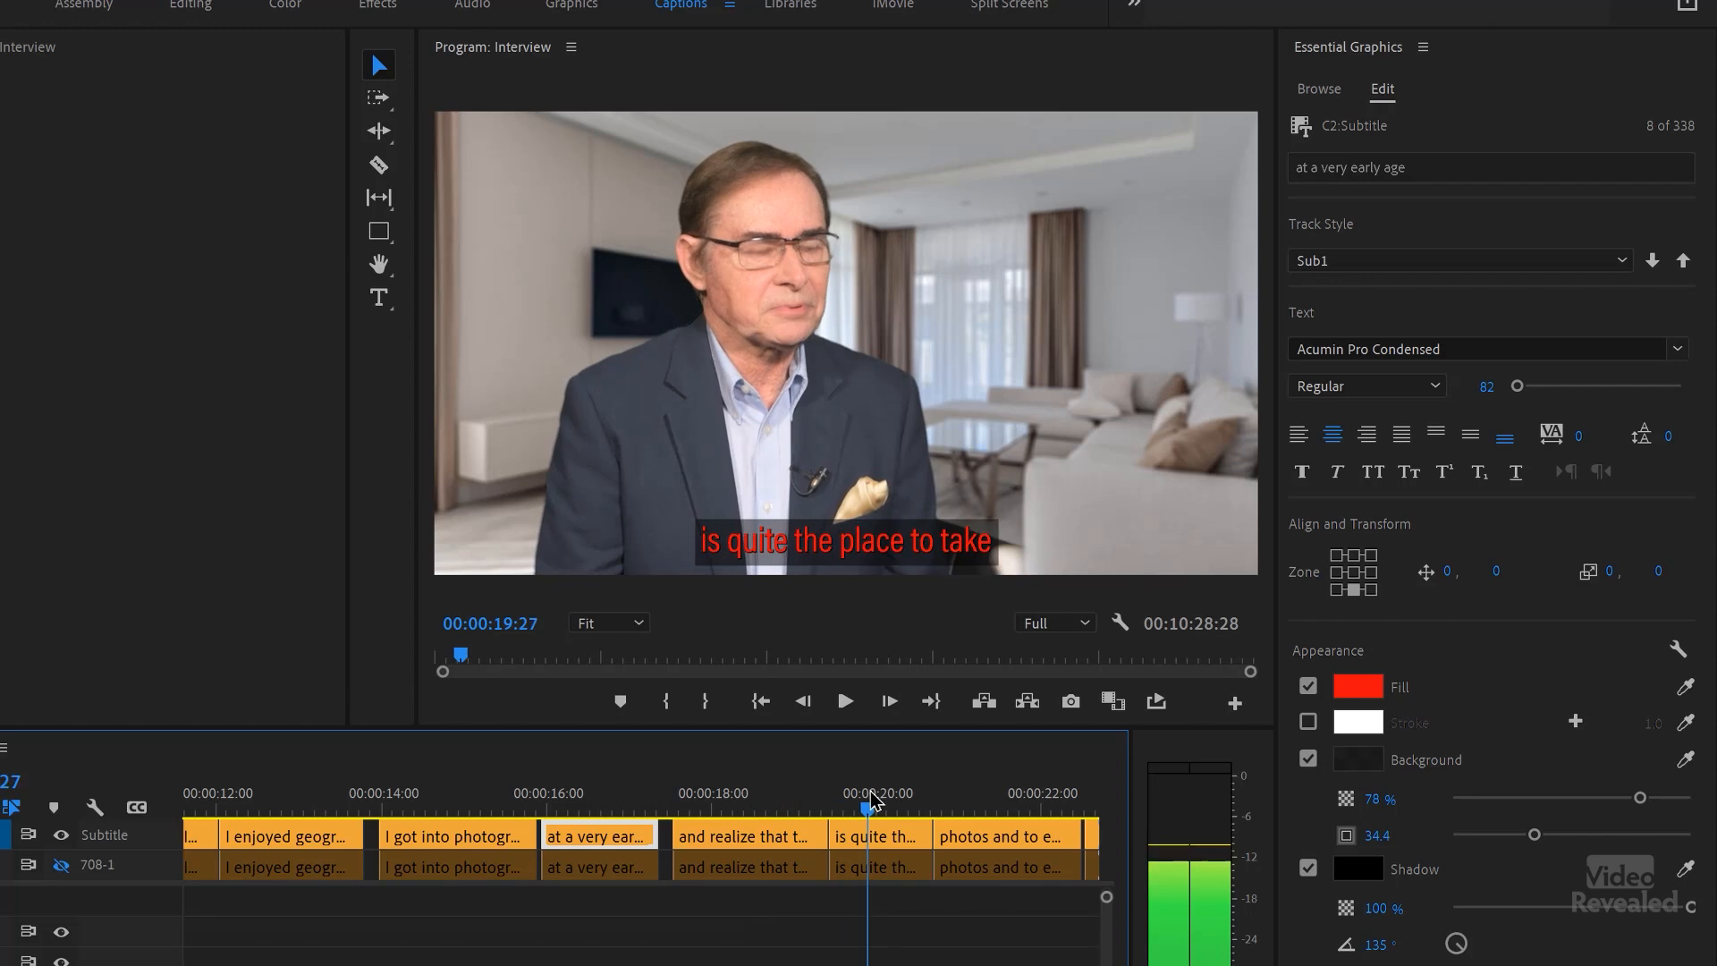
Step: Show the 708-1 track and look up the Export Text Styles option for the Sub1 style in the project
left_click(63, 865)
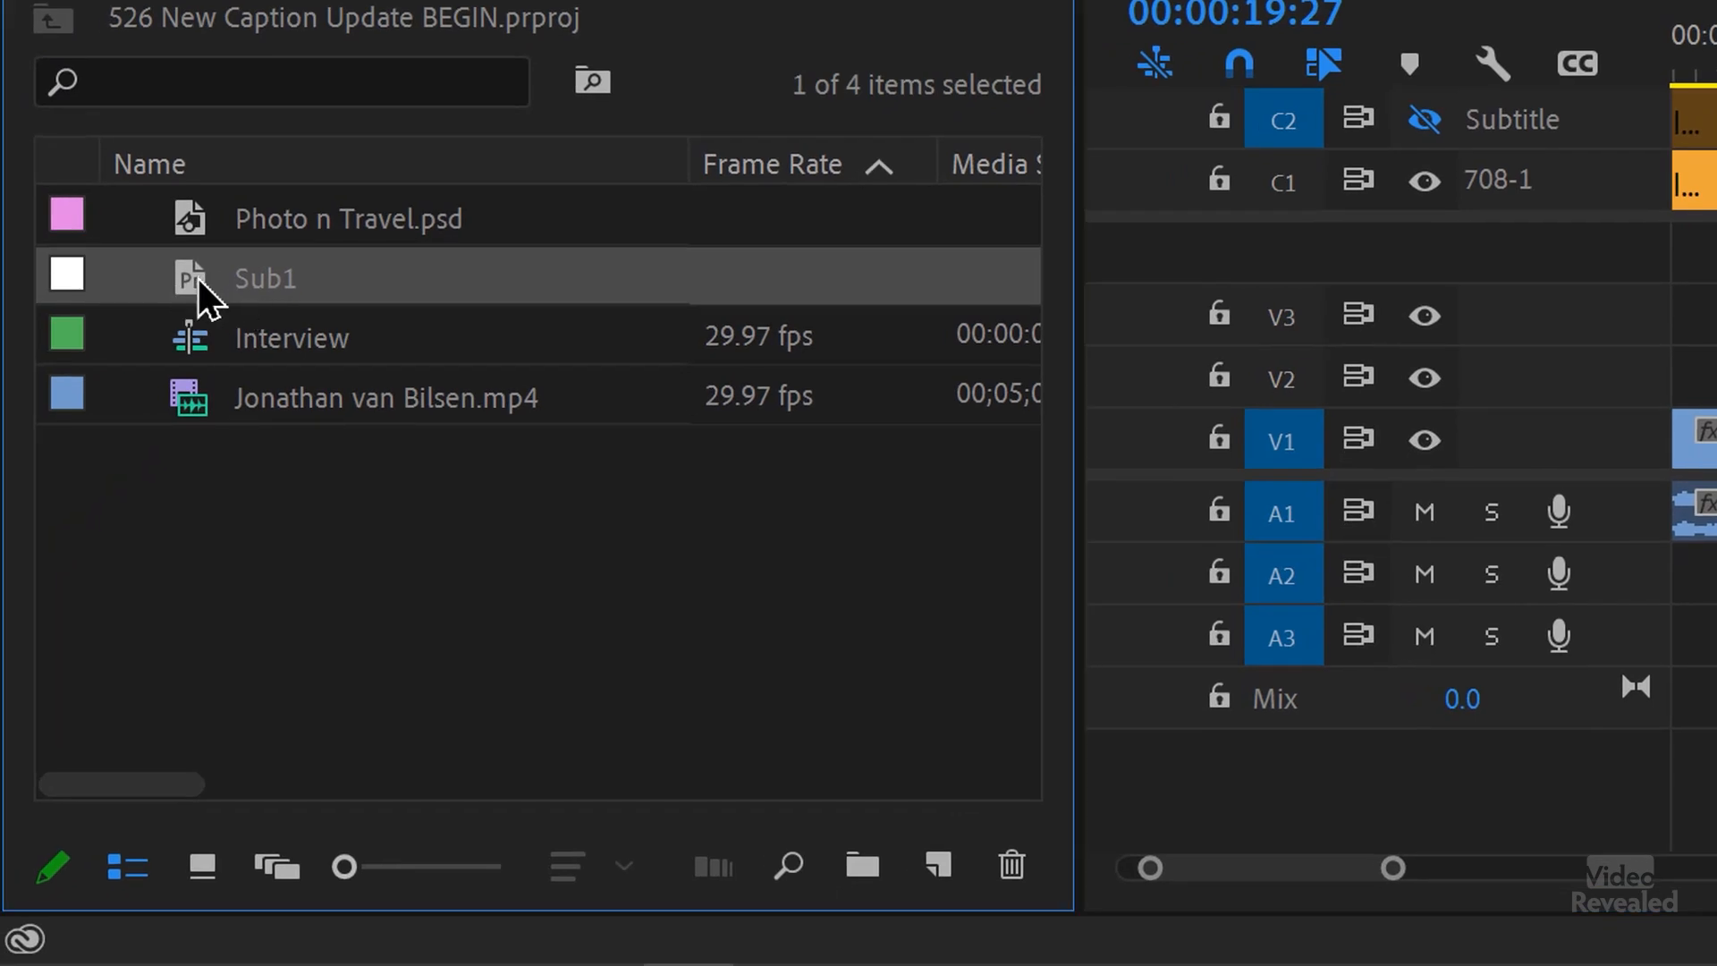
right_click(209, 273)
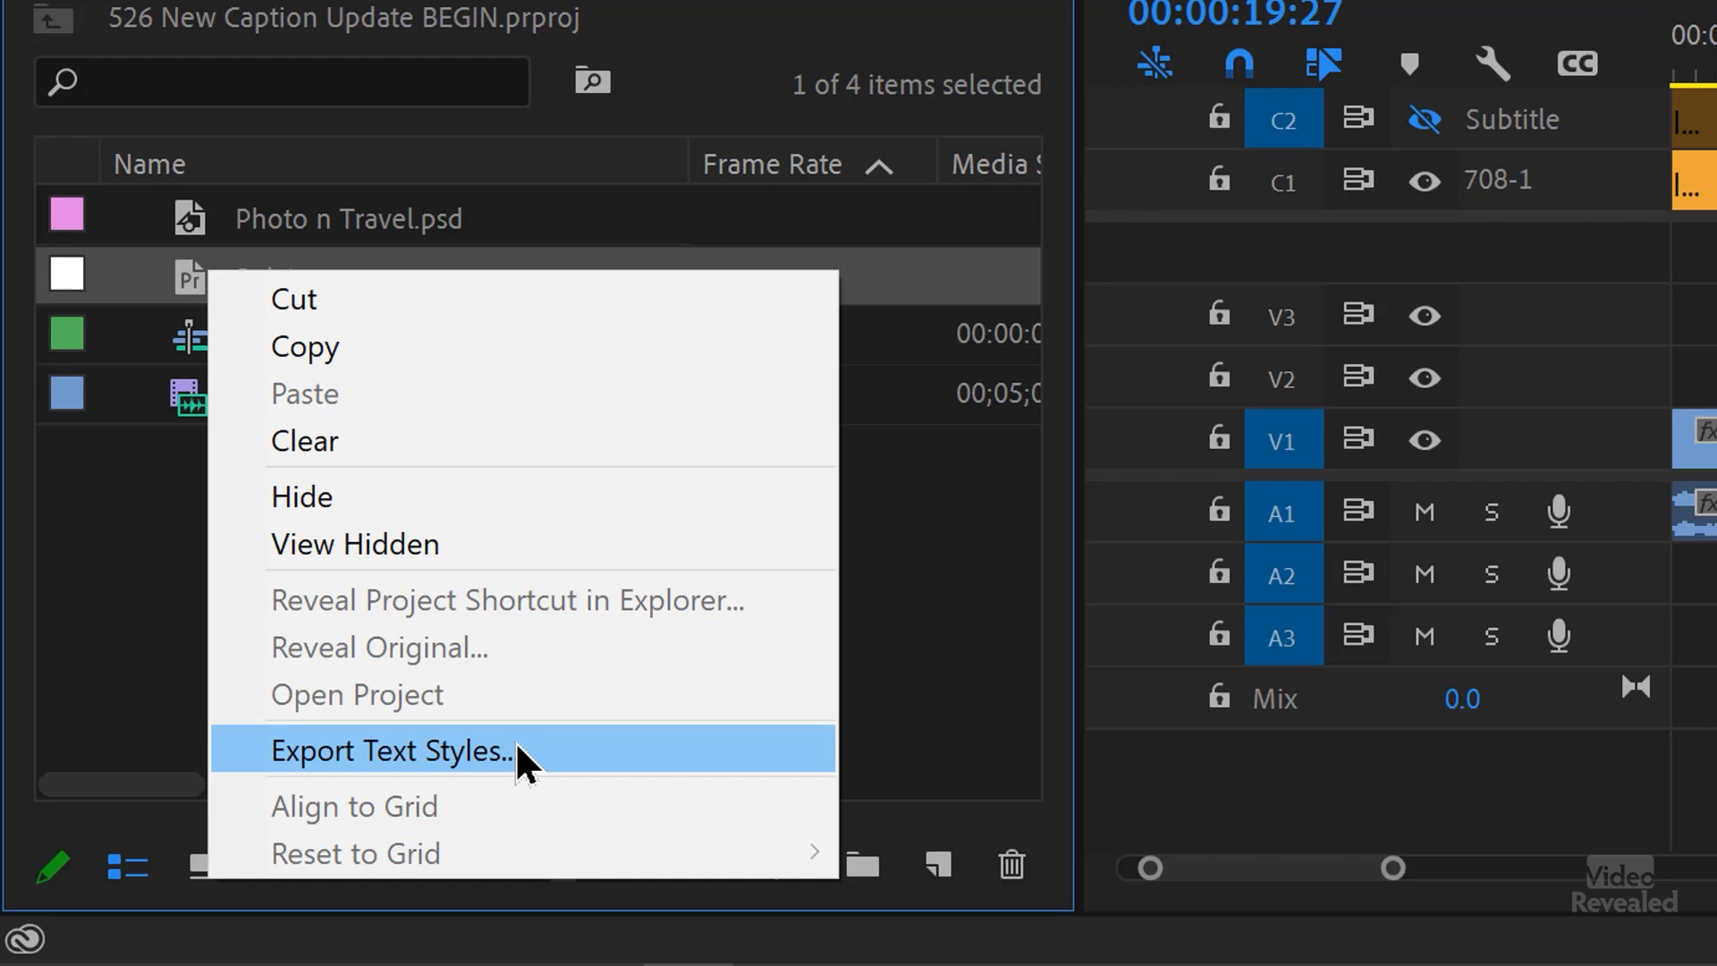
left_click(217, 544)
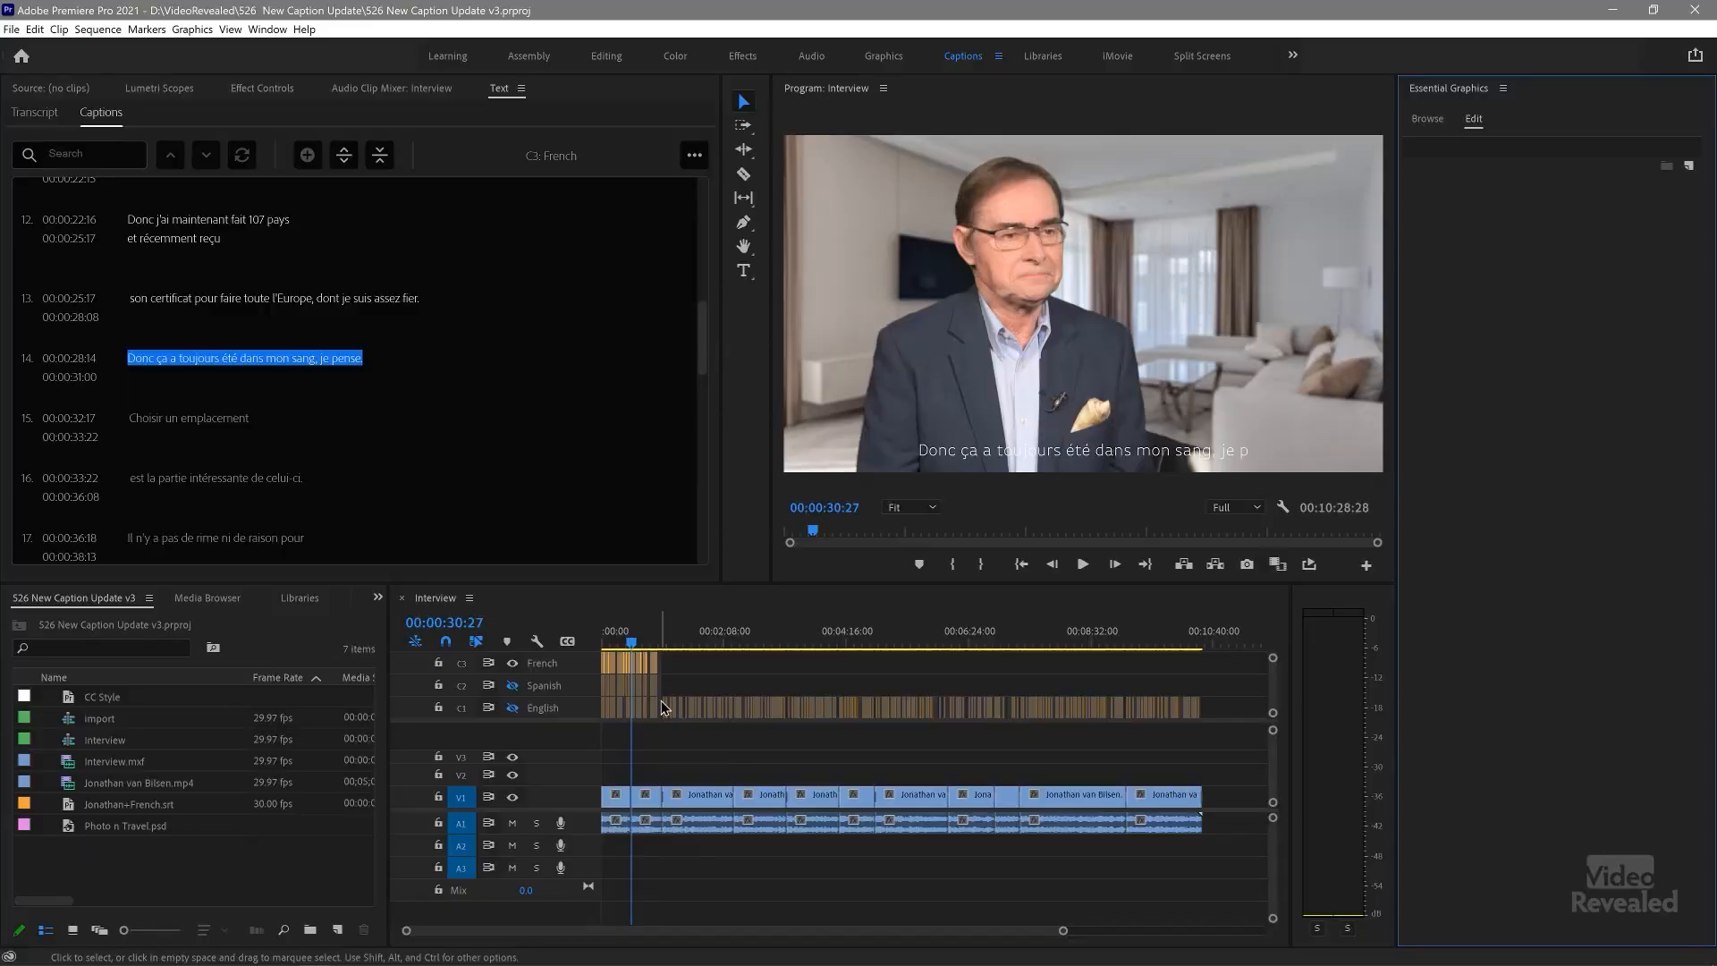
Step: Preview the French captions around 00:00:21 in the 526 New Caption Update v3 project, and preview the English track's captions around 00:00:15
key("equal")
key("equal")
key("equal")
key("equal")
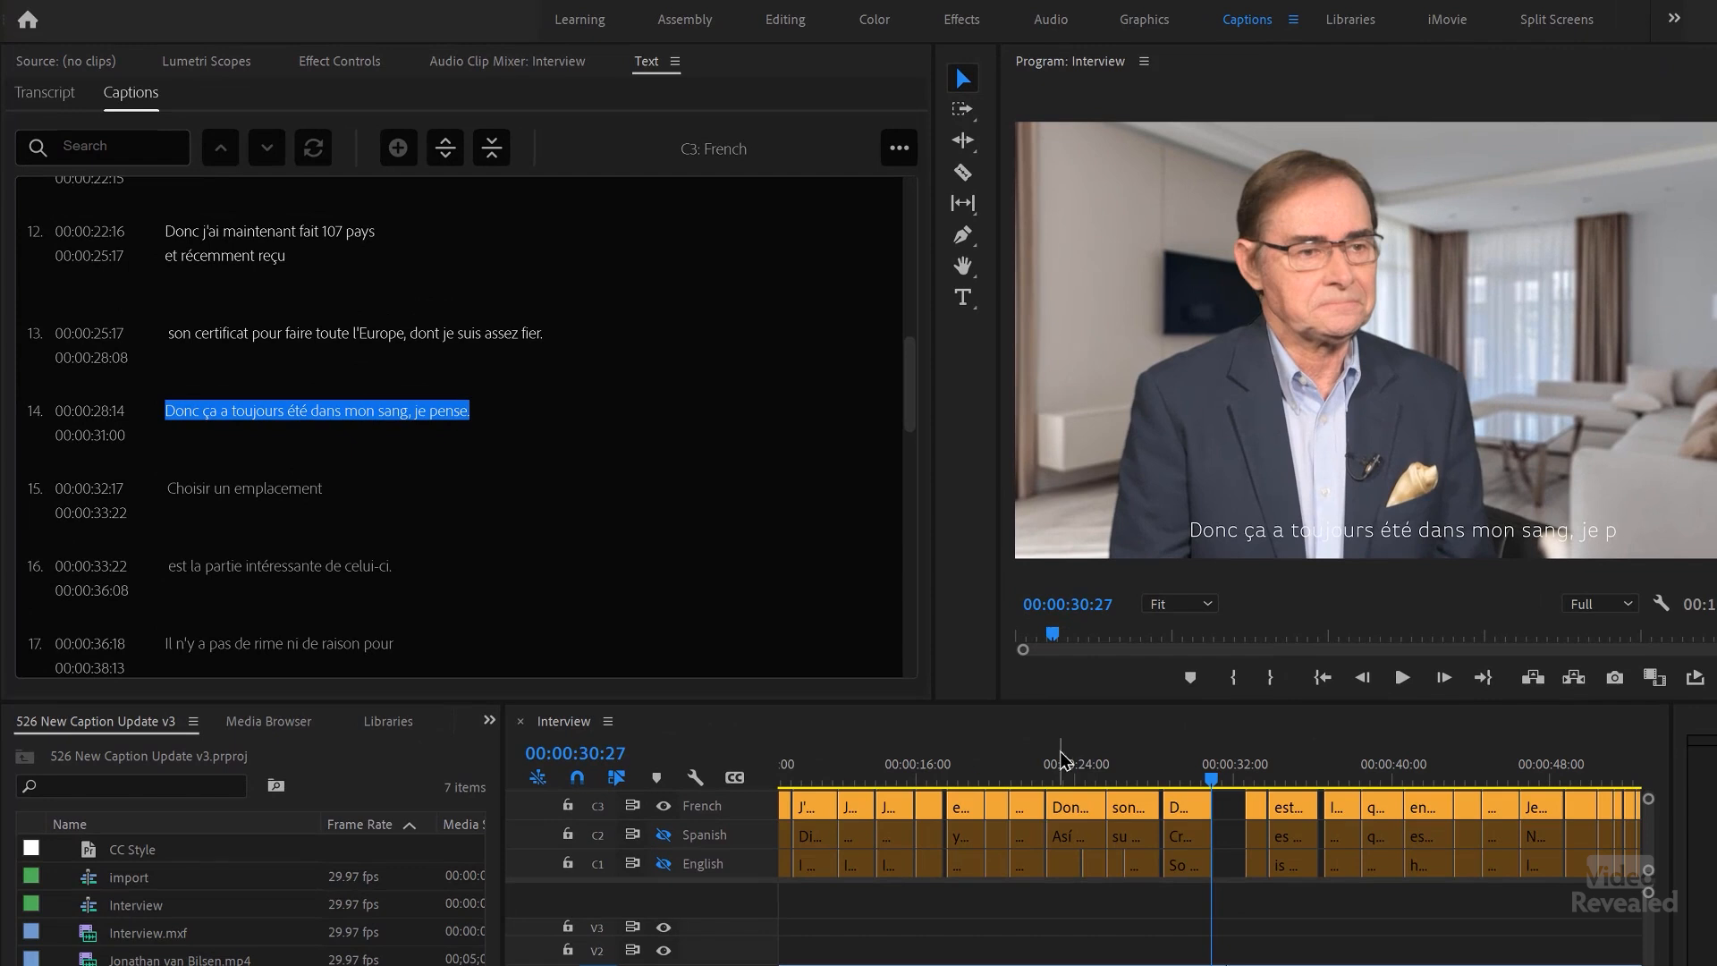
left_click_drag(1061, 761, 1020, 762)
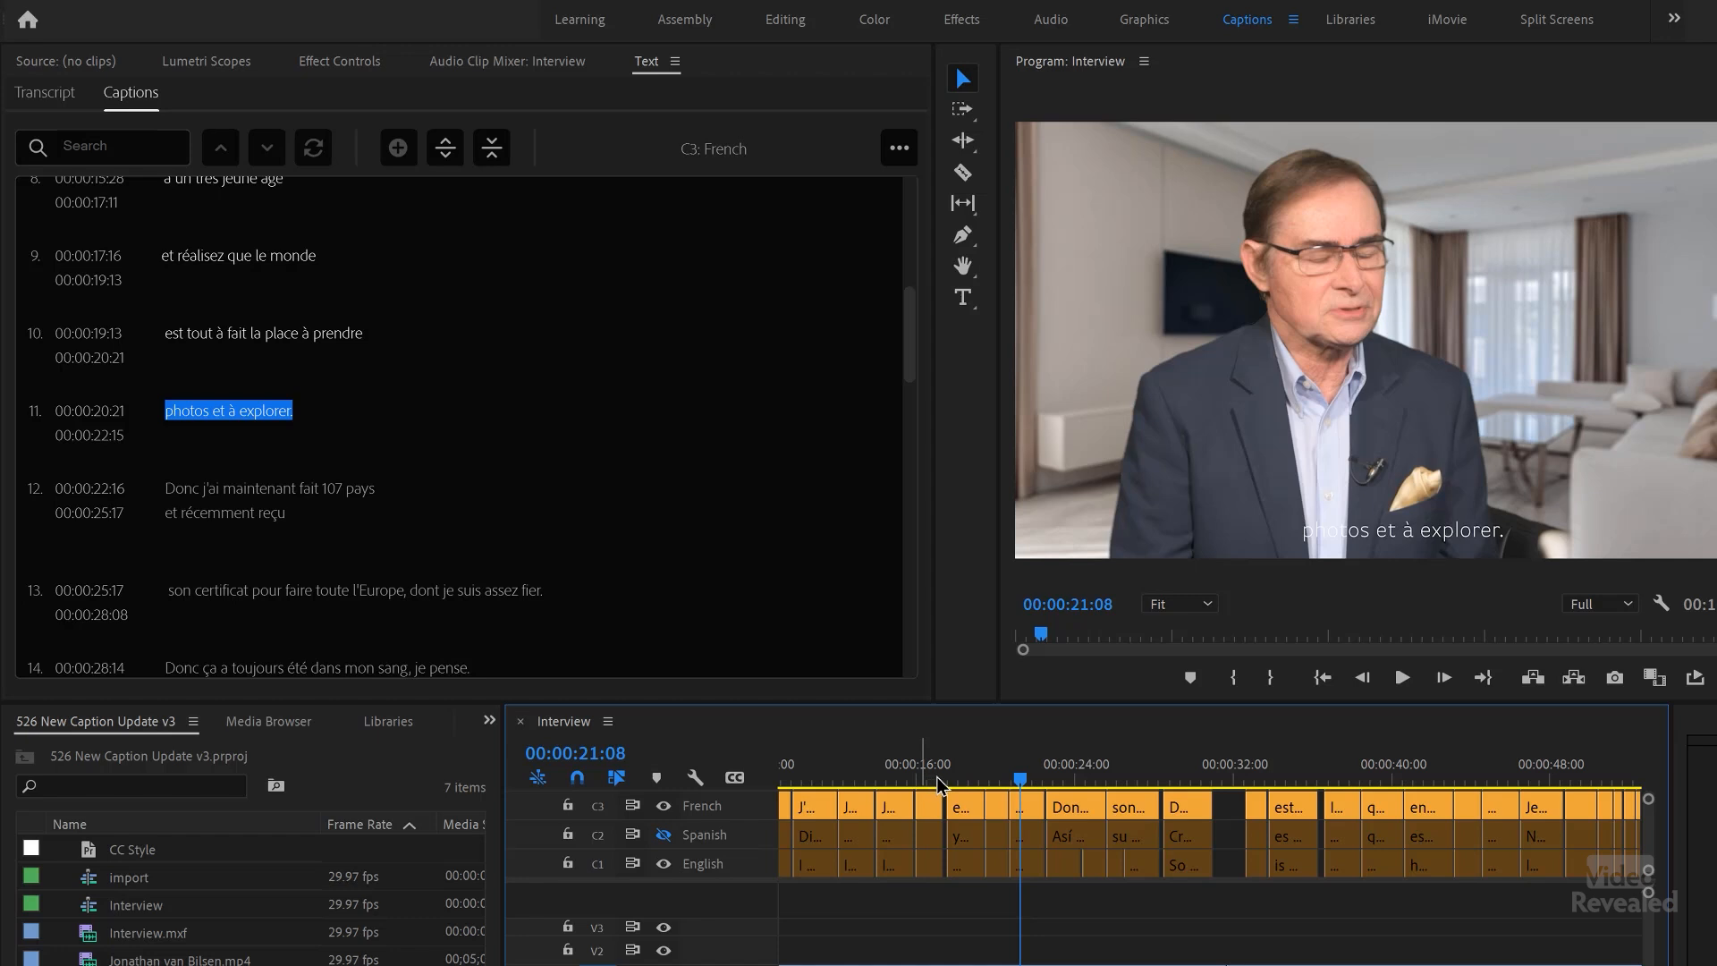
left_click(924, 777)
mouse_move(924, 777)
left_mouse_down()
mouse_move(888, 778)
mouse_move(913, 784)
left_mouse_up()
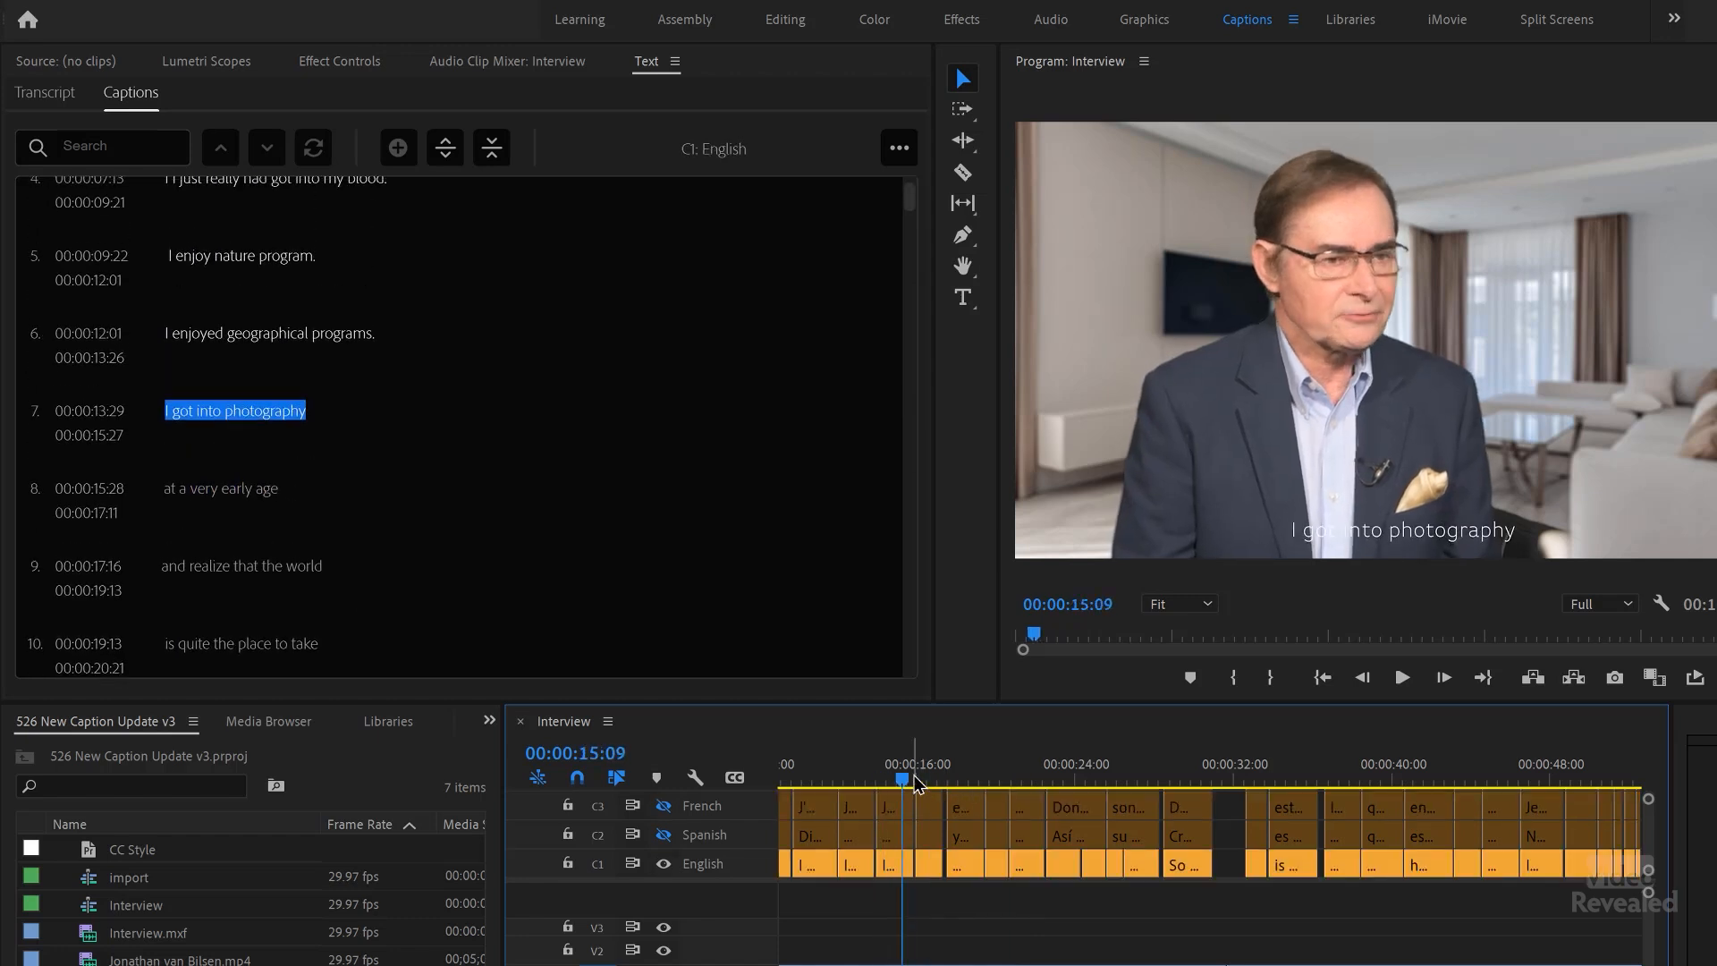
Step: Play the English captions from near the sequence start, and replay the transition from "I got into photography" to "at a very early age"
left_click_drag(774, 795, 760, 808)
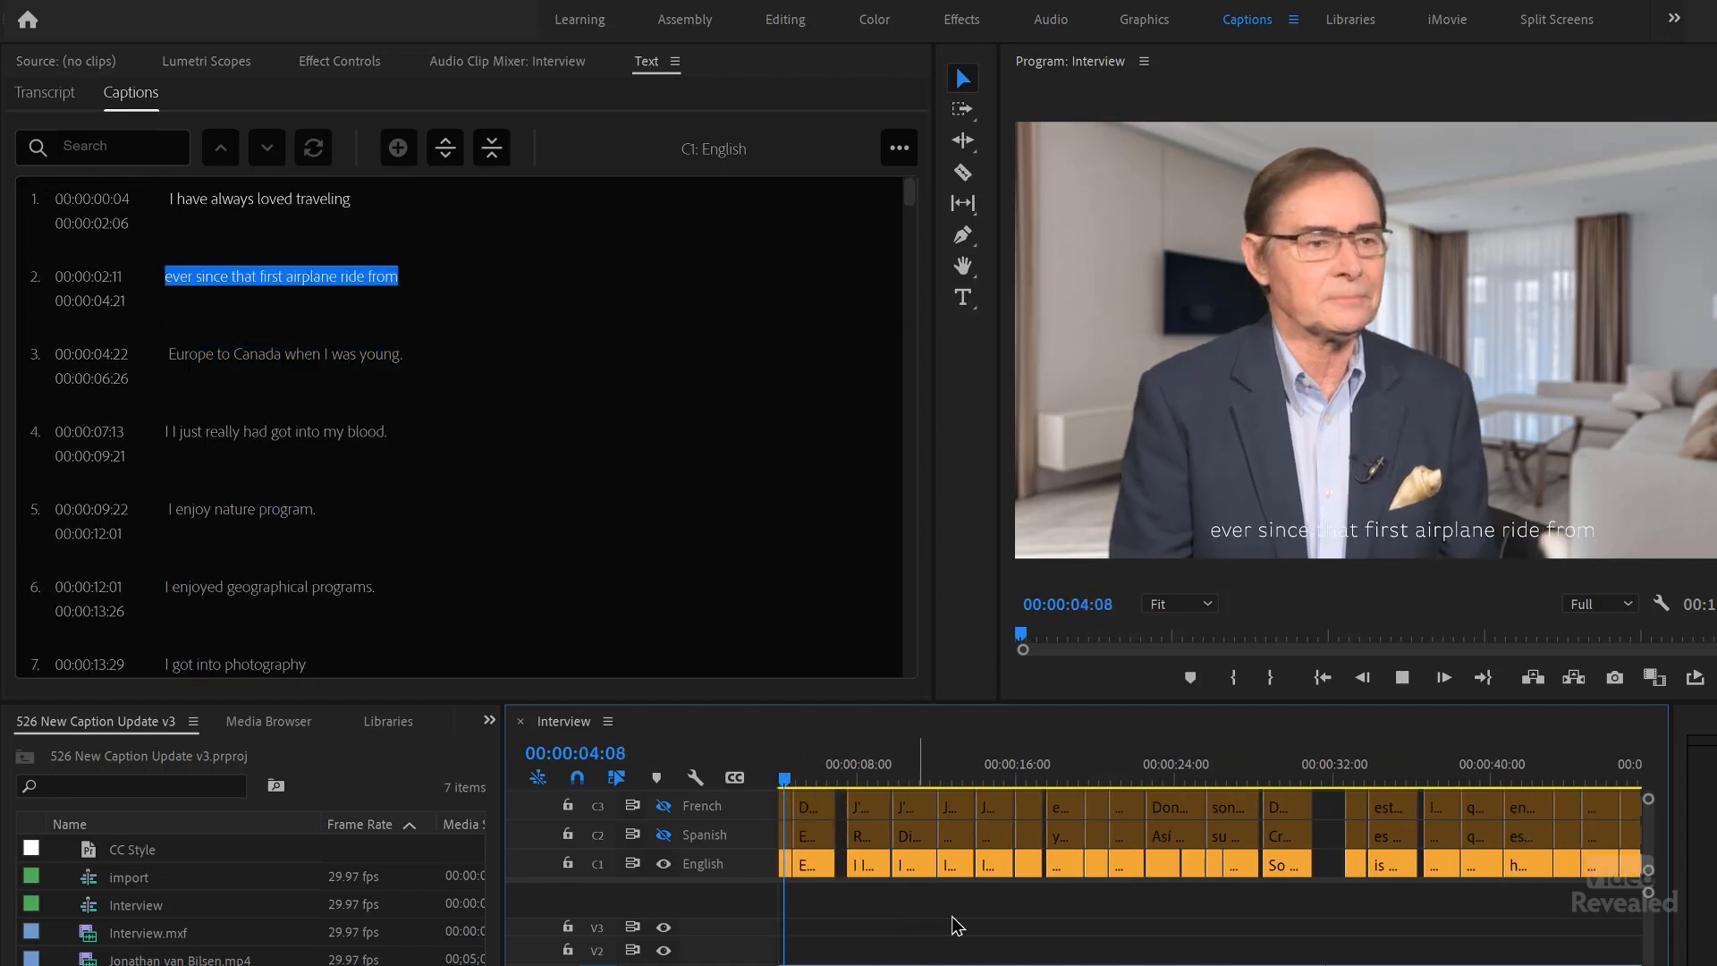
key("space")
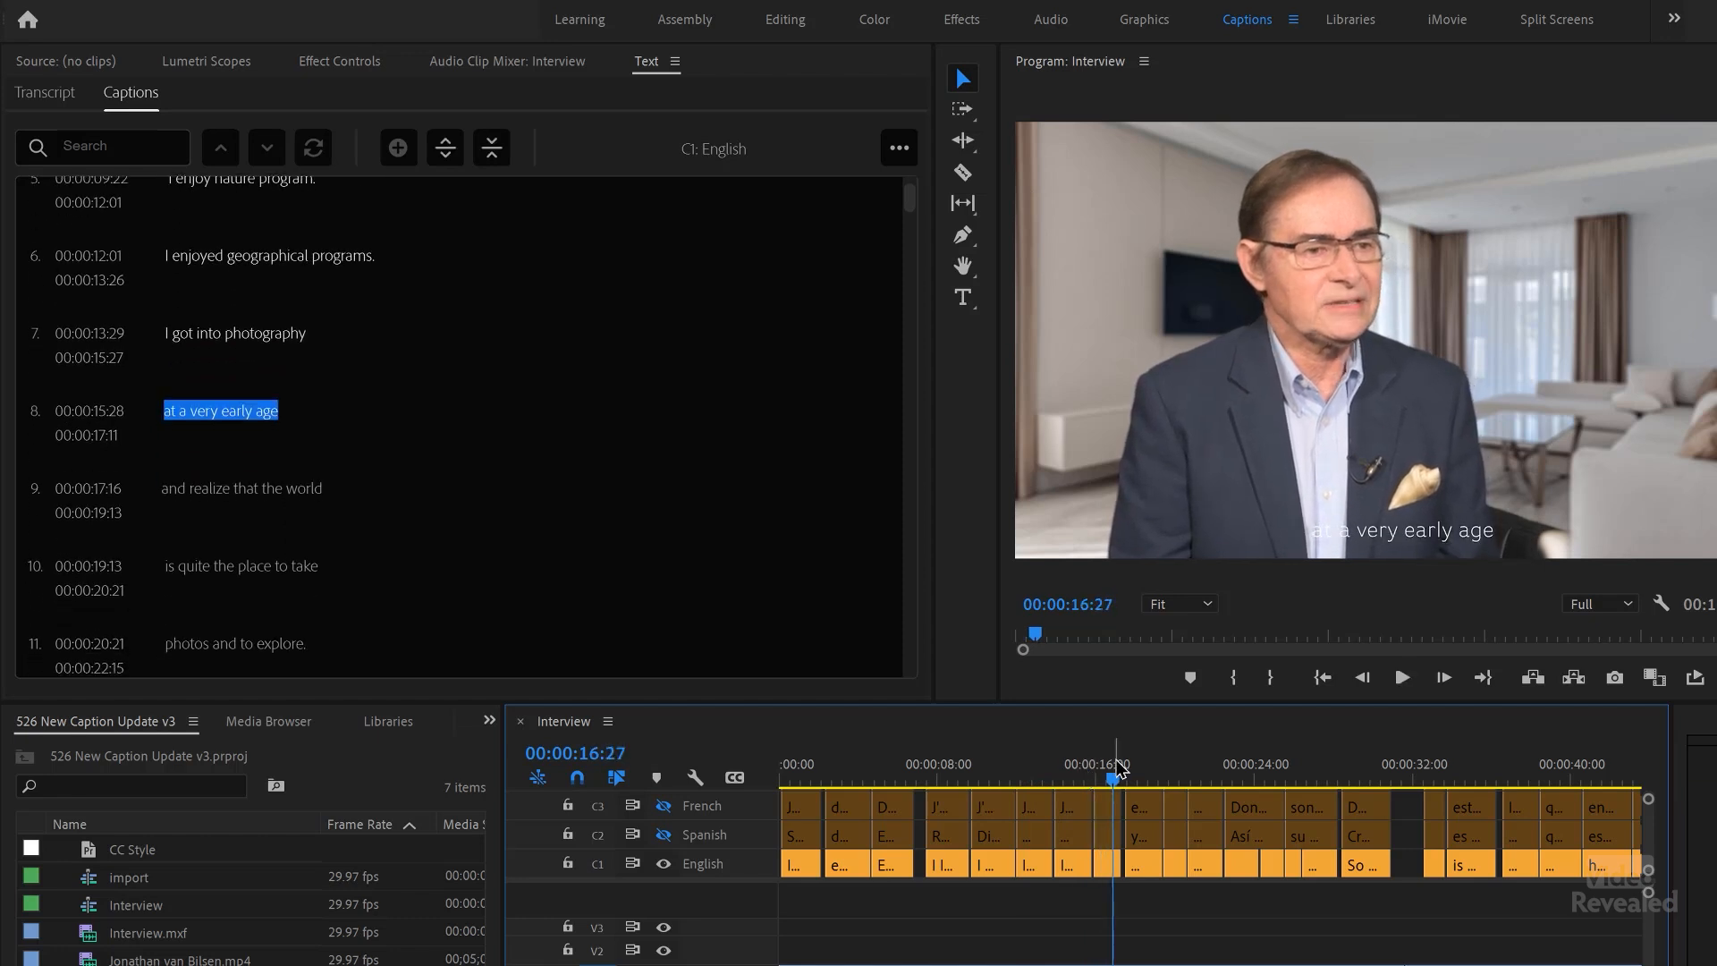
key("equal")
key("equal")
left_click(1076, 766)
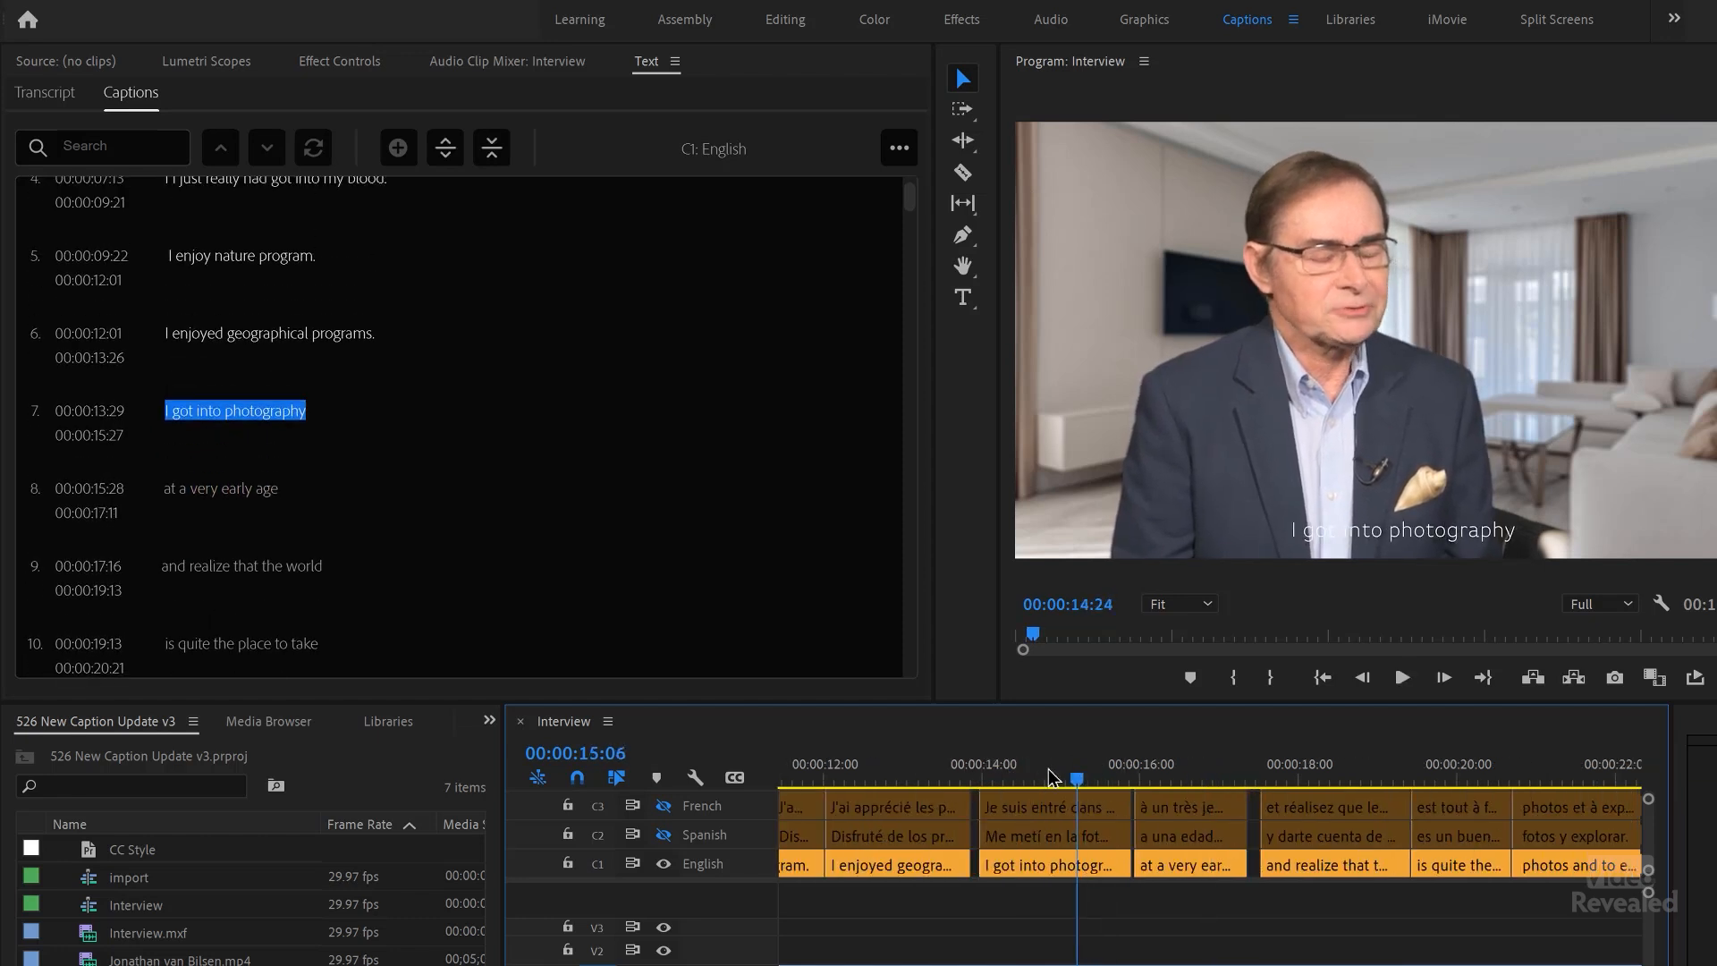
key("space")
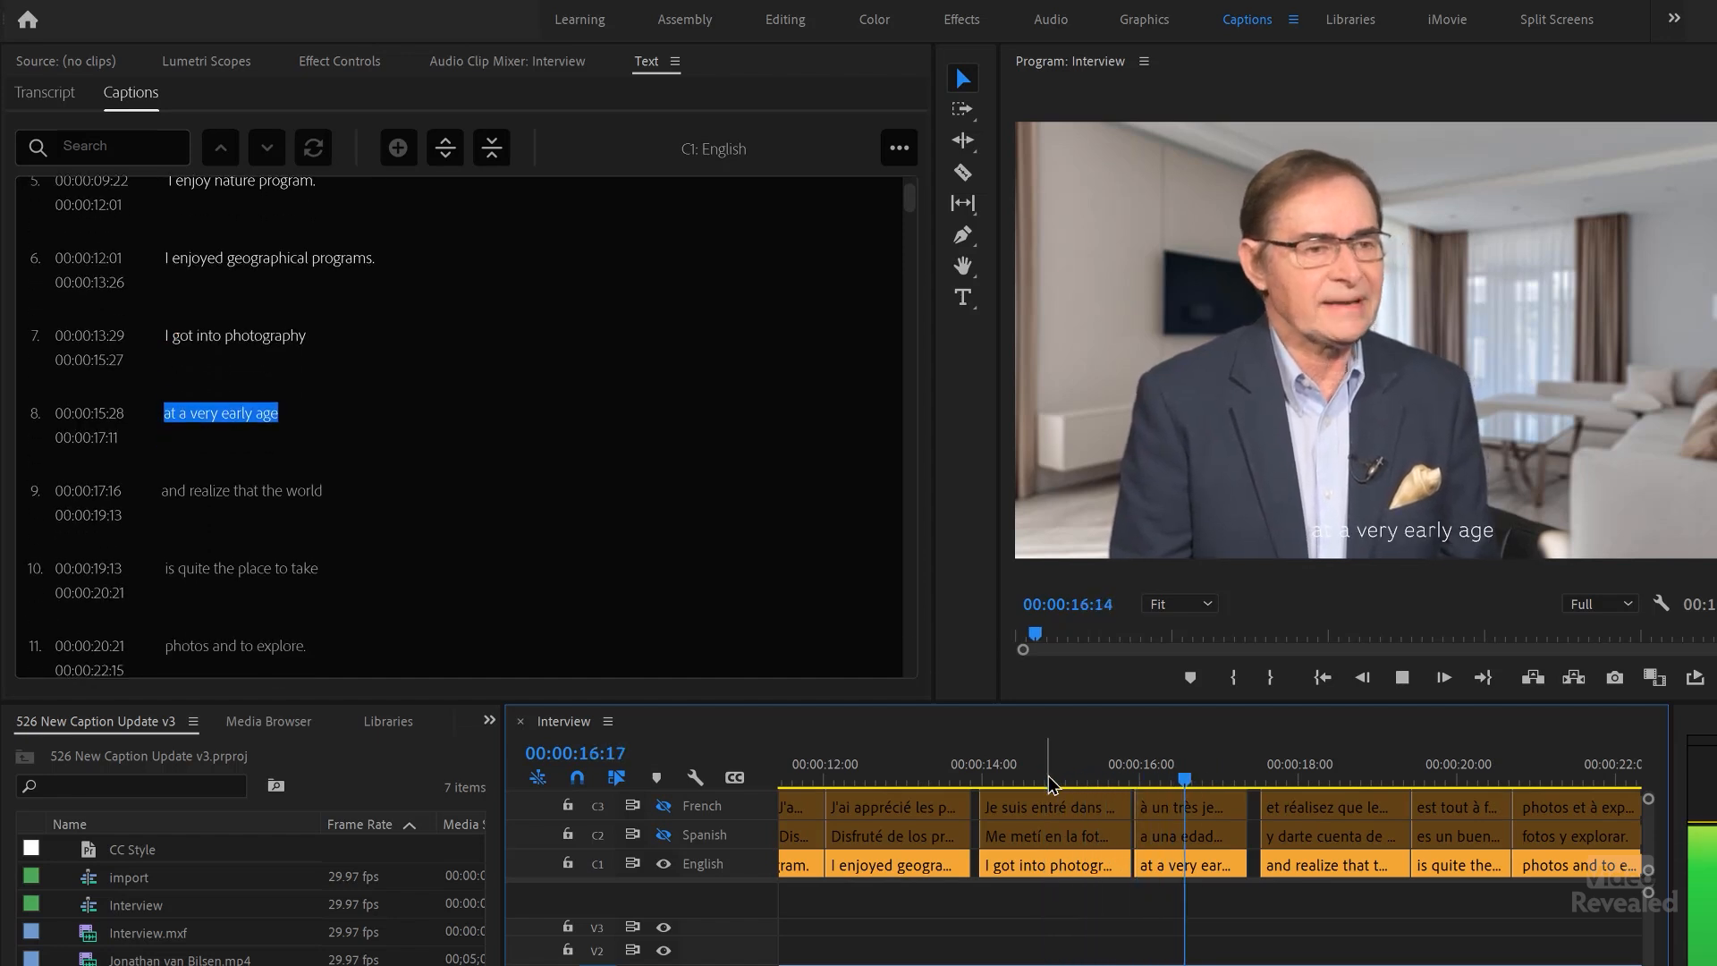
key("space")
Step: Merge the English captions "I got into photography" and "at a very early age" into one caption and play it back
left_click(1033, 876)
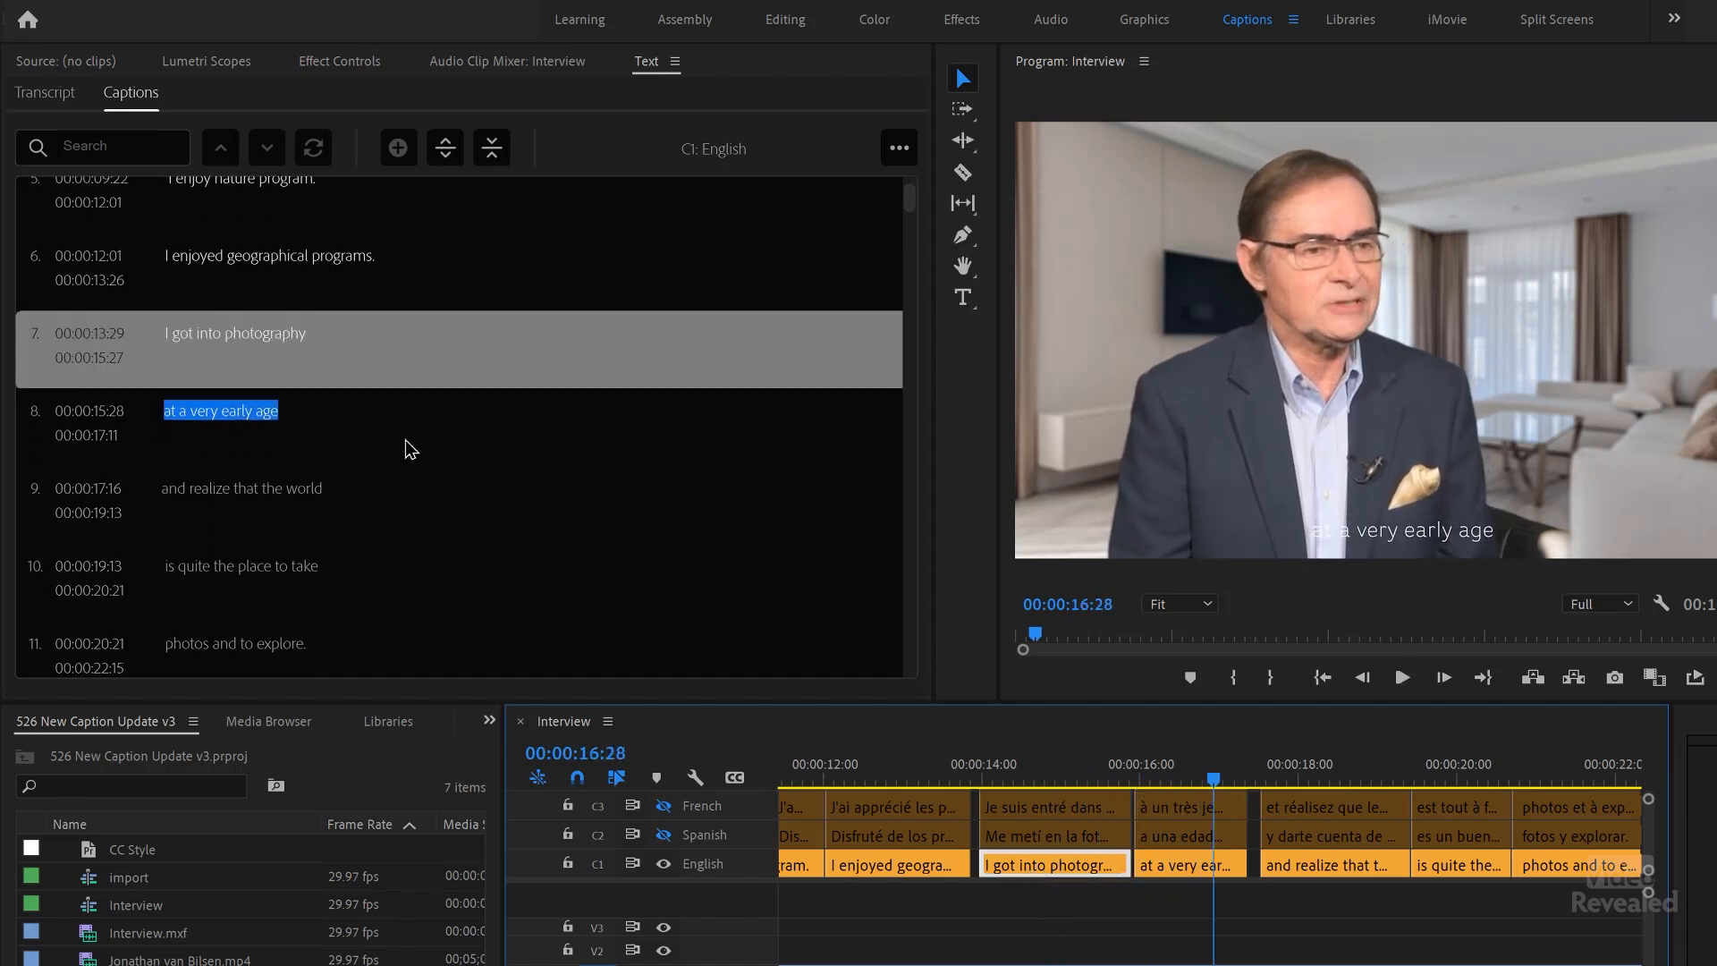
left_click(349, 435, "shift")
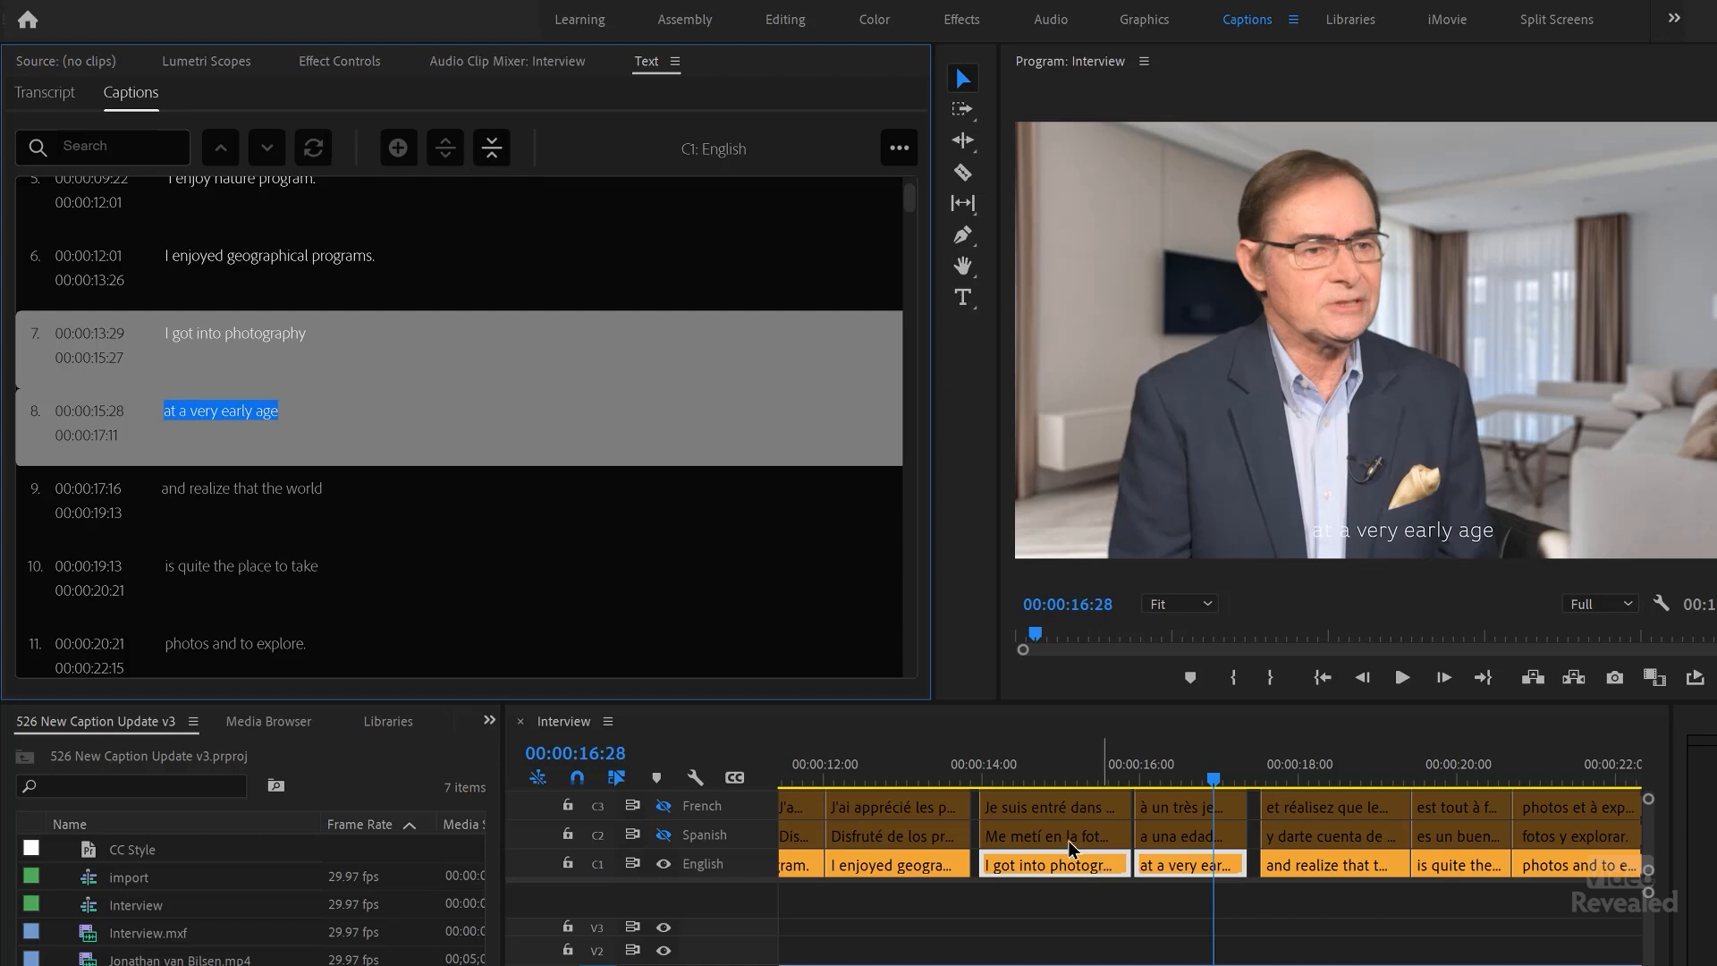
left_click(492, 150)
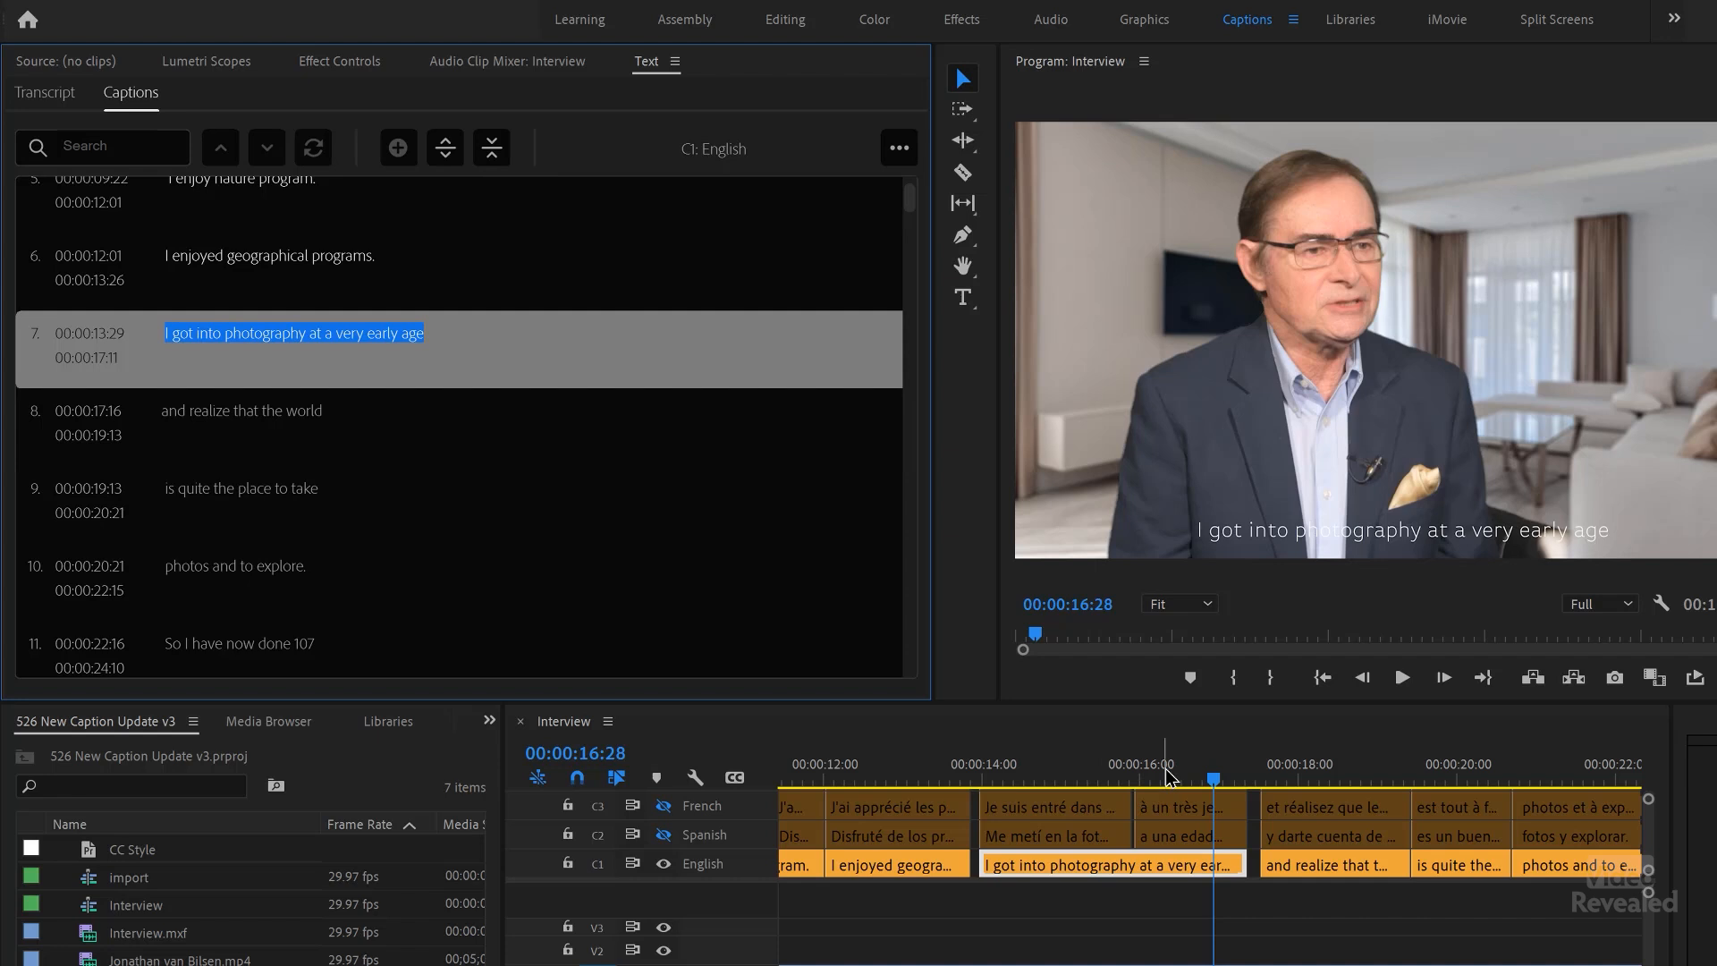
left_click_drag(1166, 777, 961, 791)
key("space")
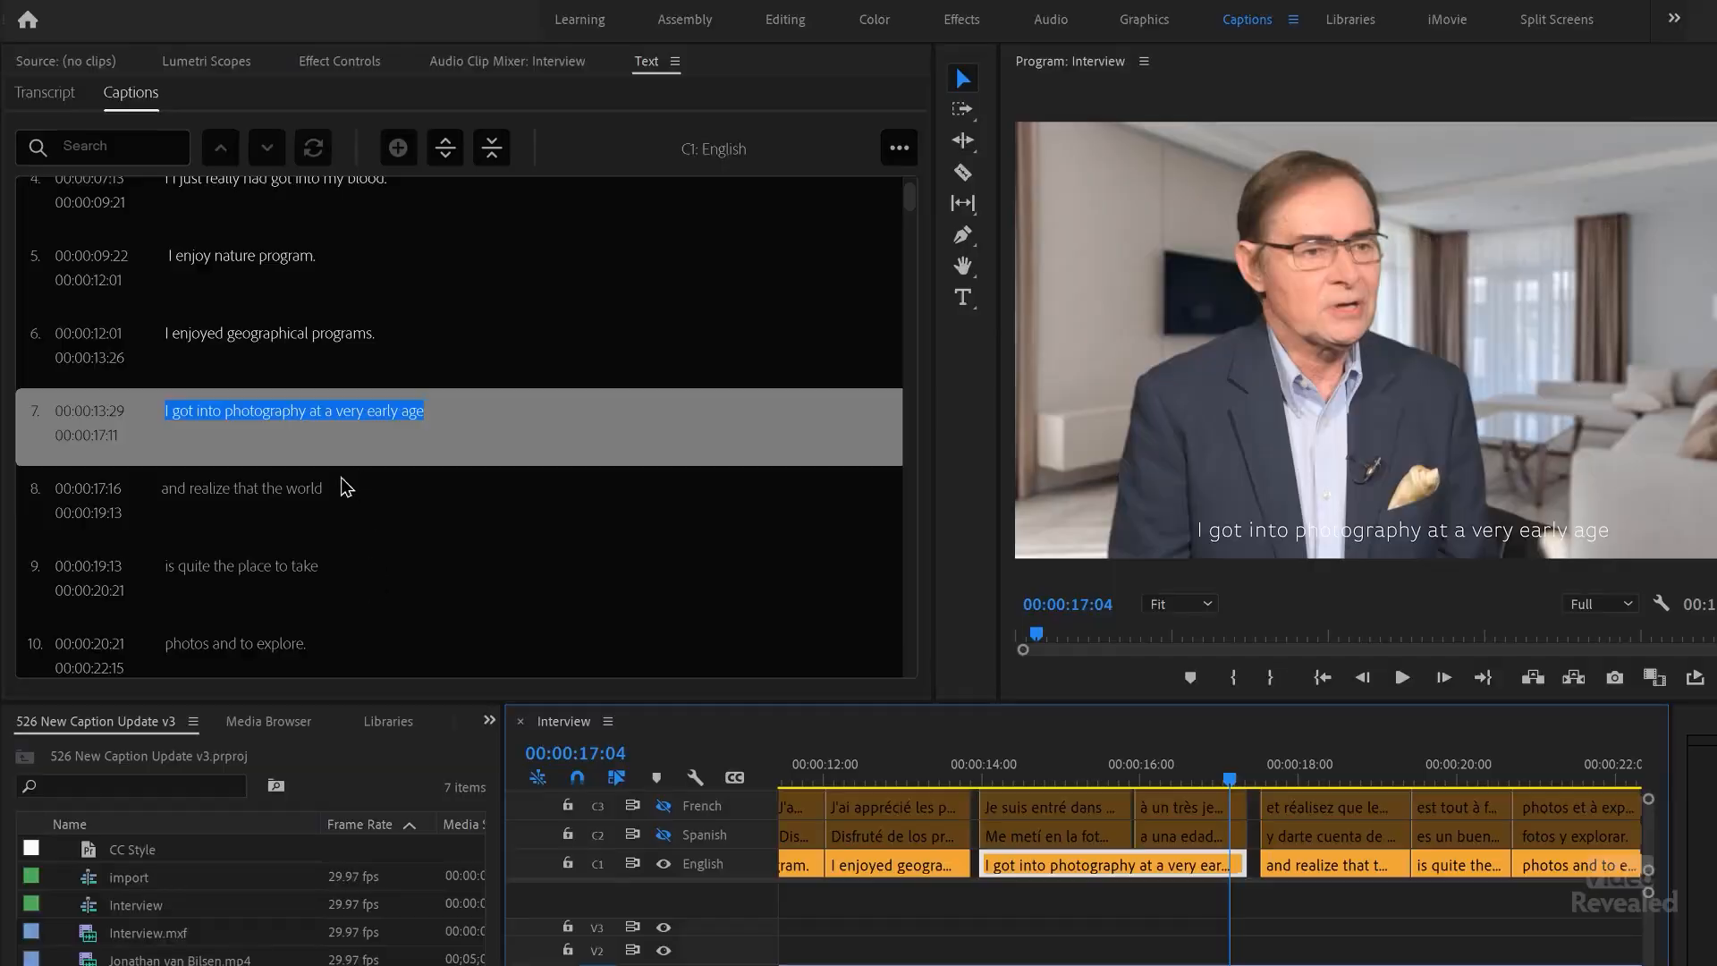
Step: Shift the merged English caption to start at 00:00:13:26 and "and realize that the world" to start at 00:00:17:11
left_click(376, 490)
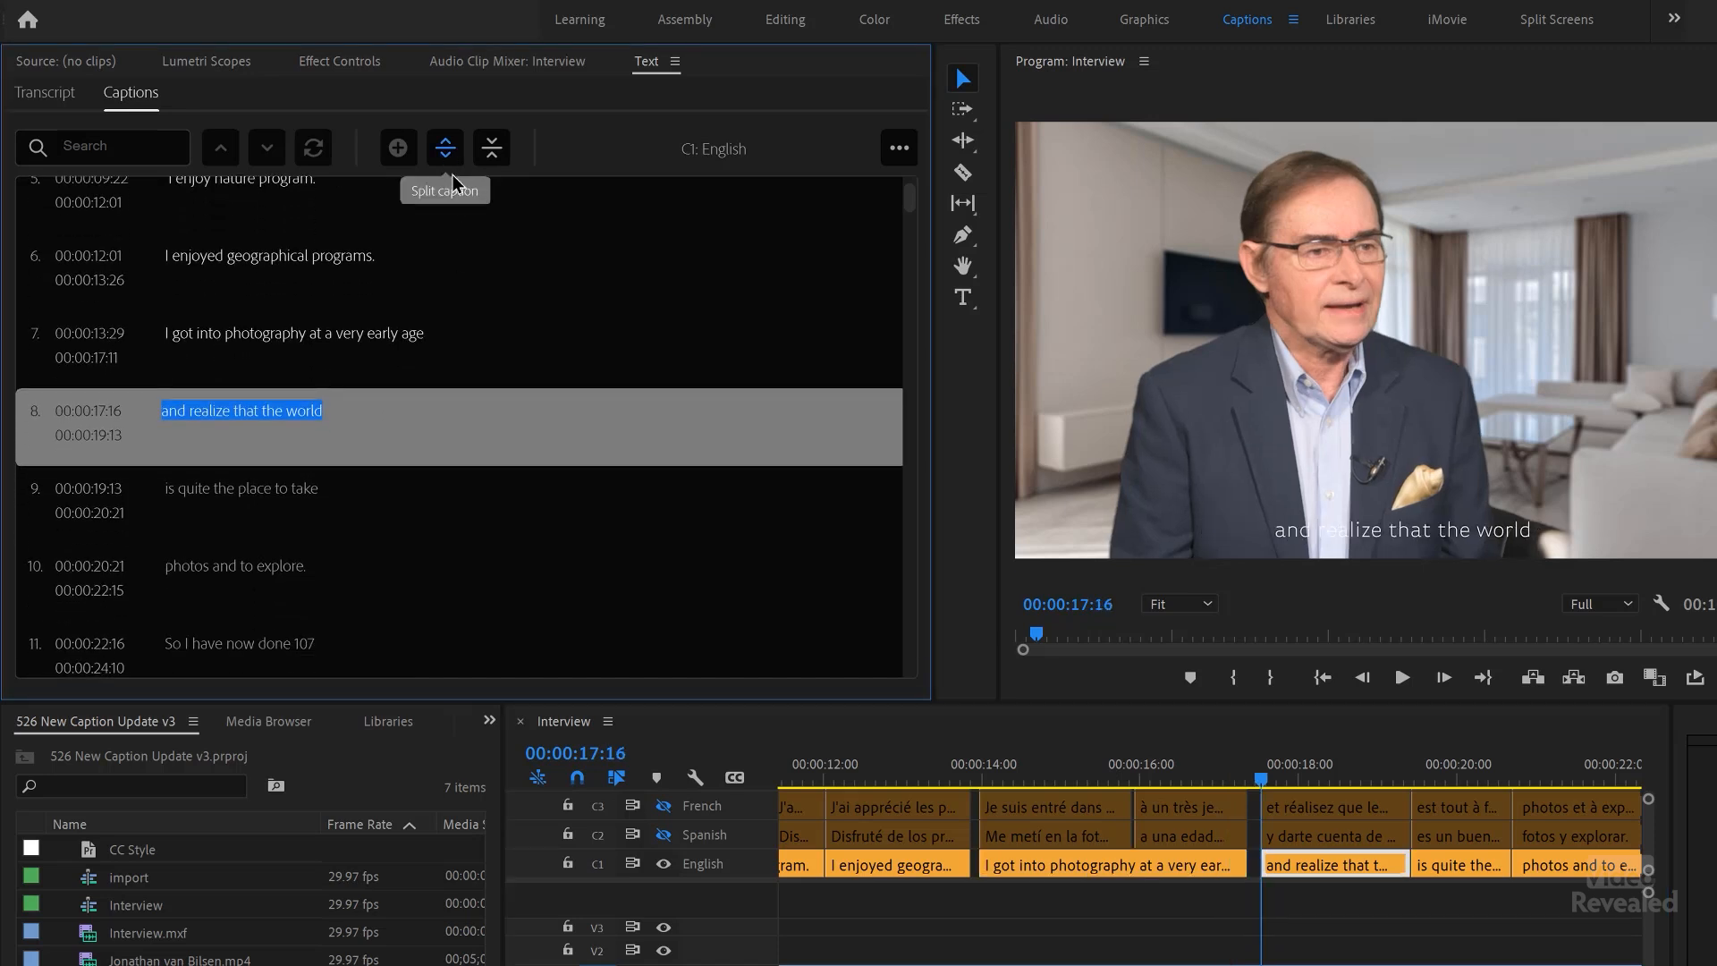
left_click_drag(1216, 870, 1222, 872)
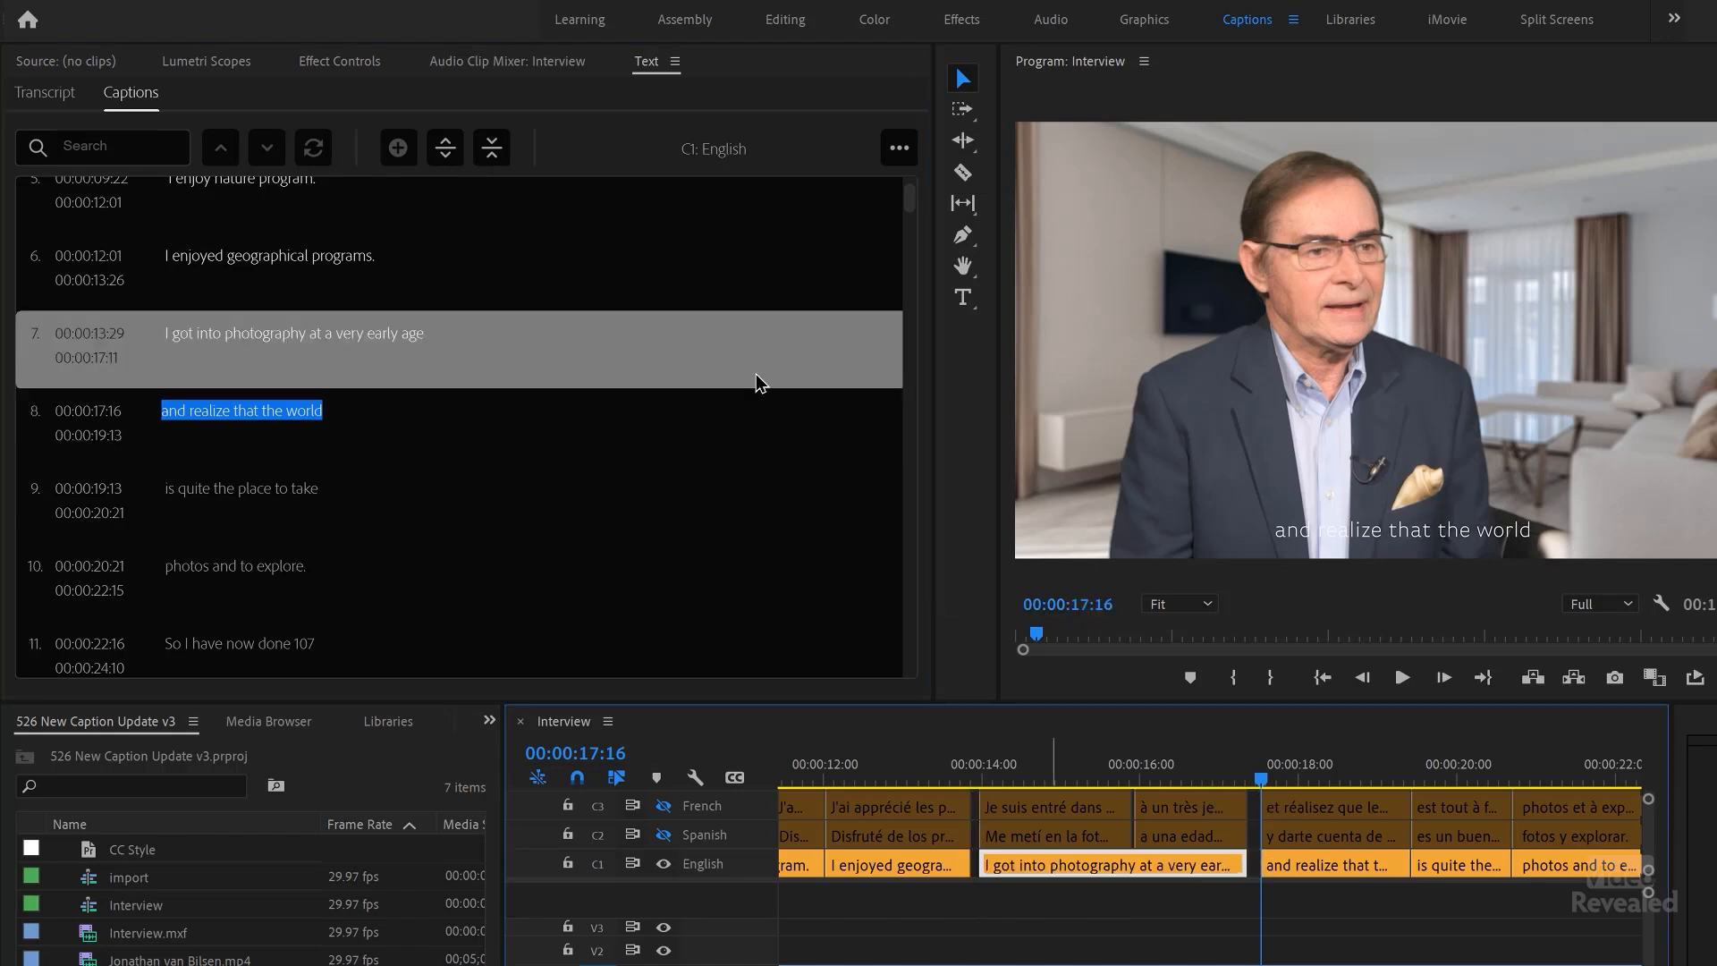
left_click(97, 341)
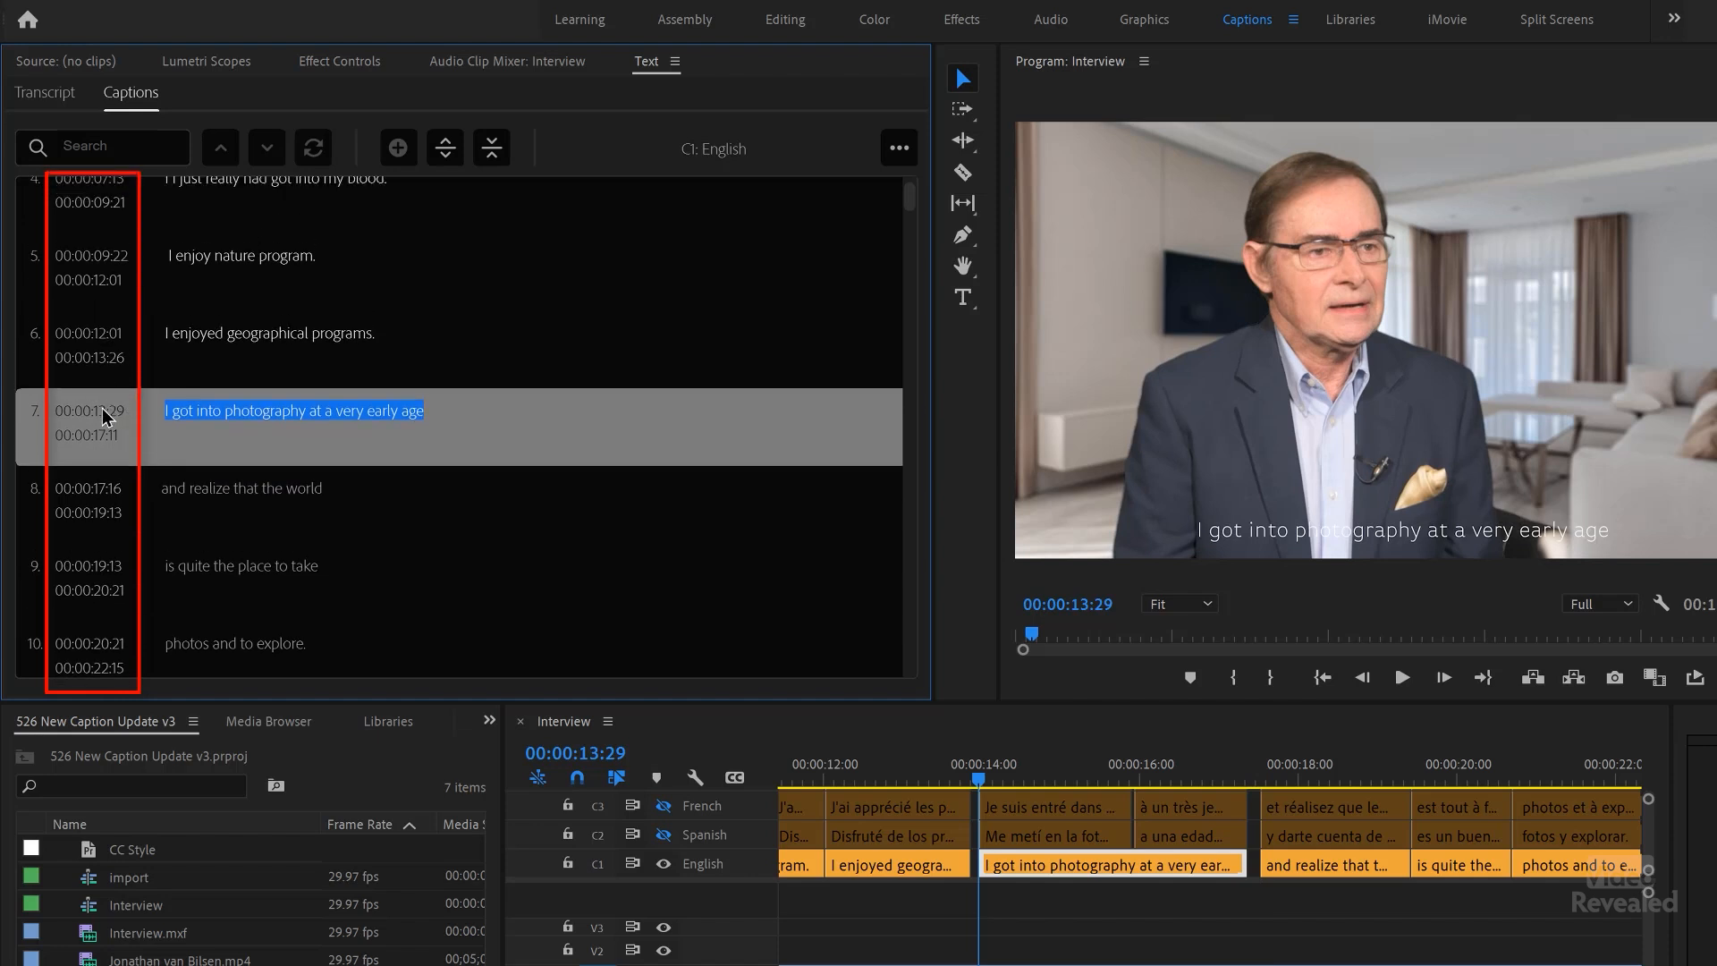
left_click_drag(1209, 865, 1202, 865)
left_click(1297, 865)
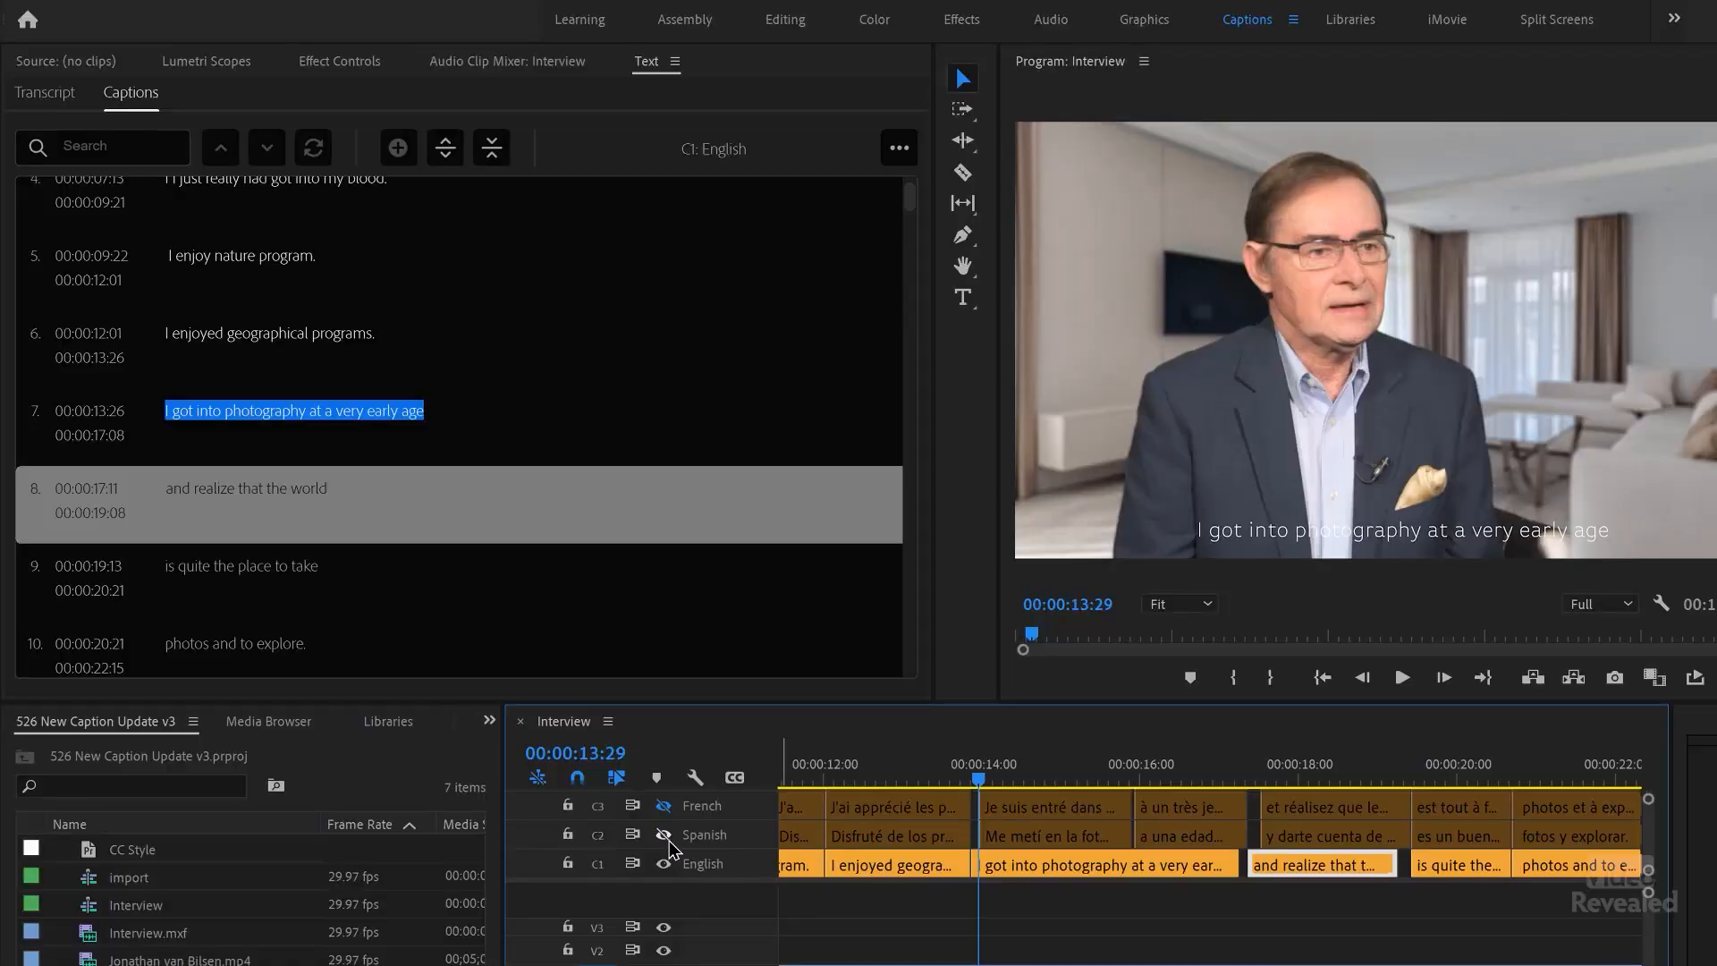
Step: Display the Spanish caption track in place of the English one
left_click(663, 836)
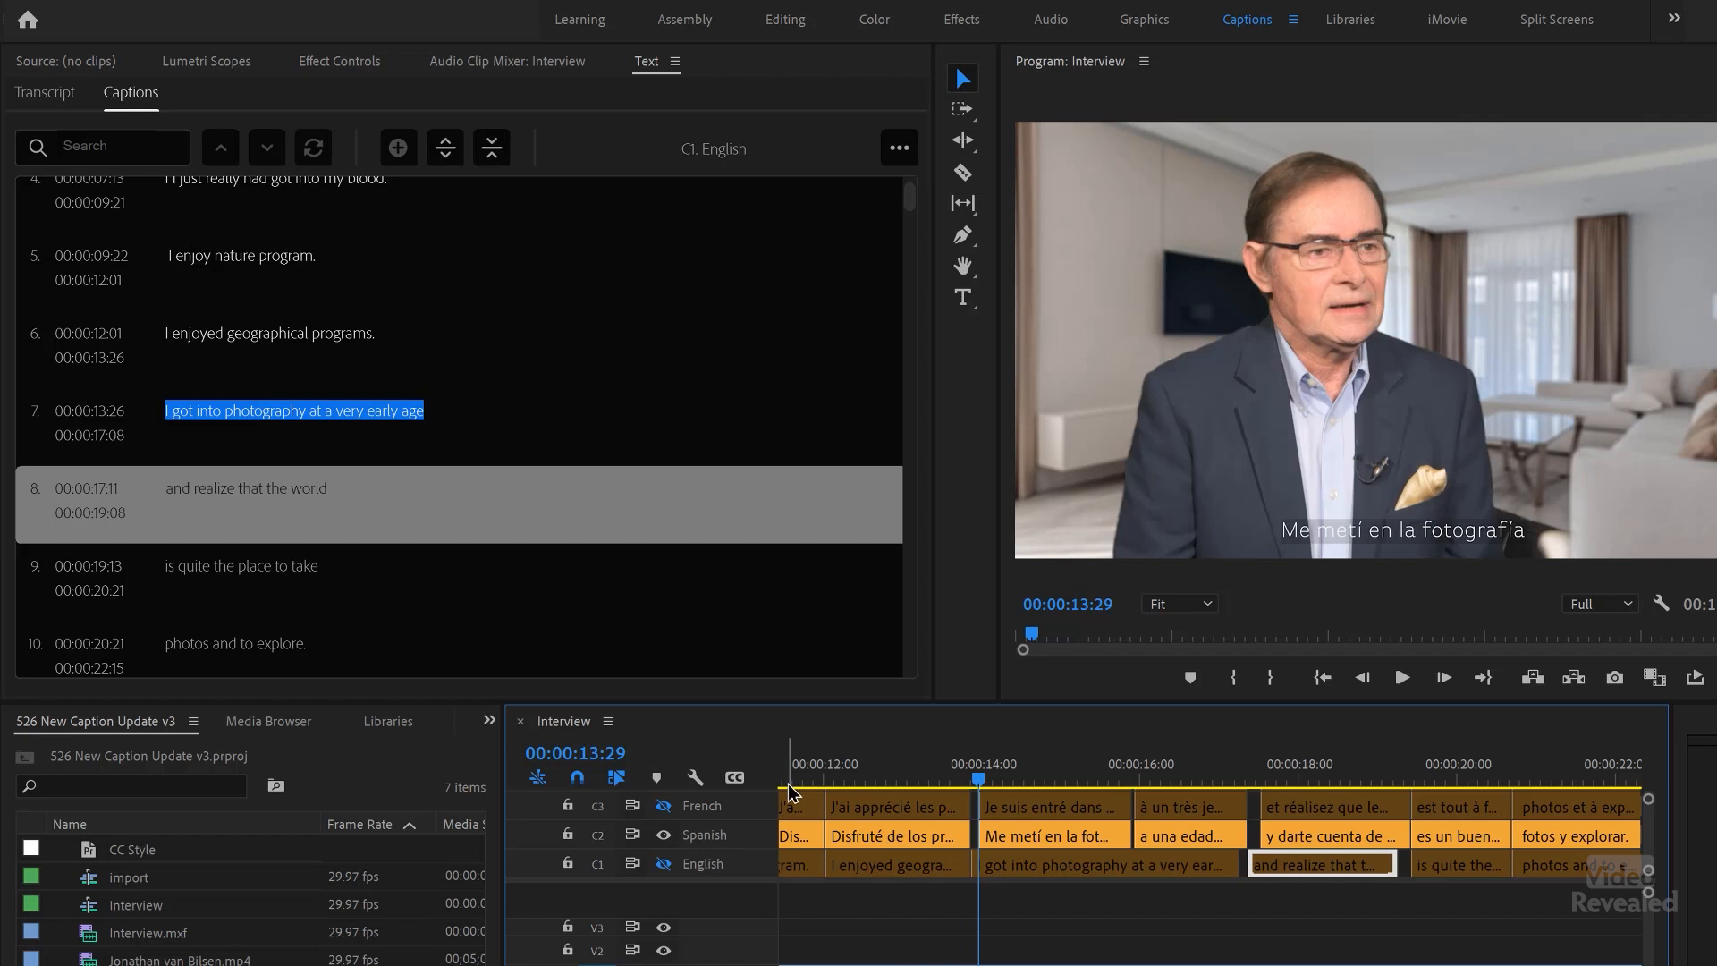
Step: Play the Interview sequence from the beginning with the Spanish captions displayed
key("Home")
key("space")
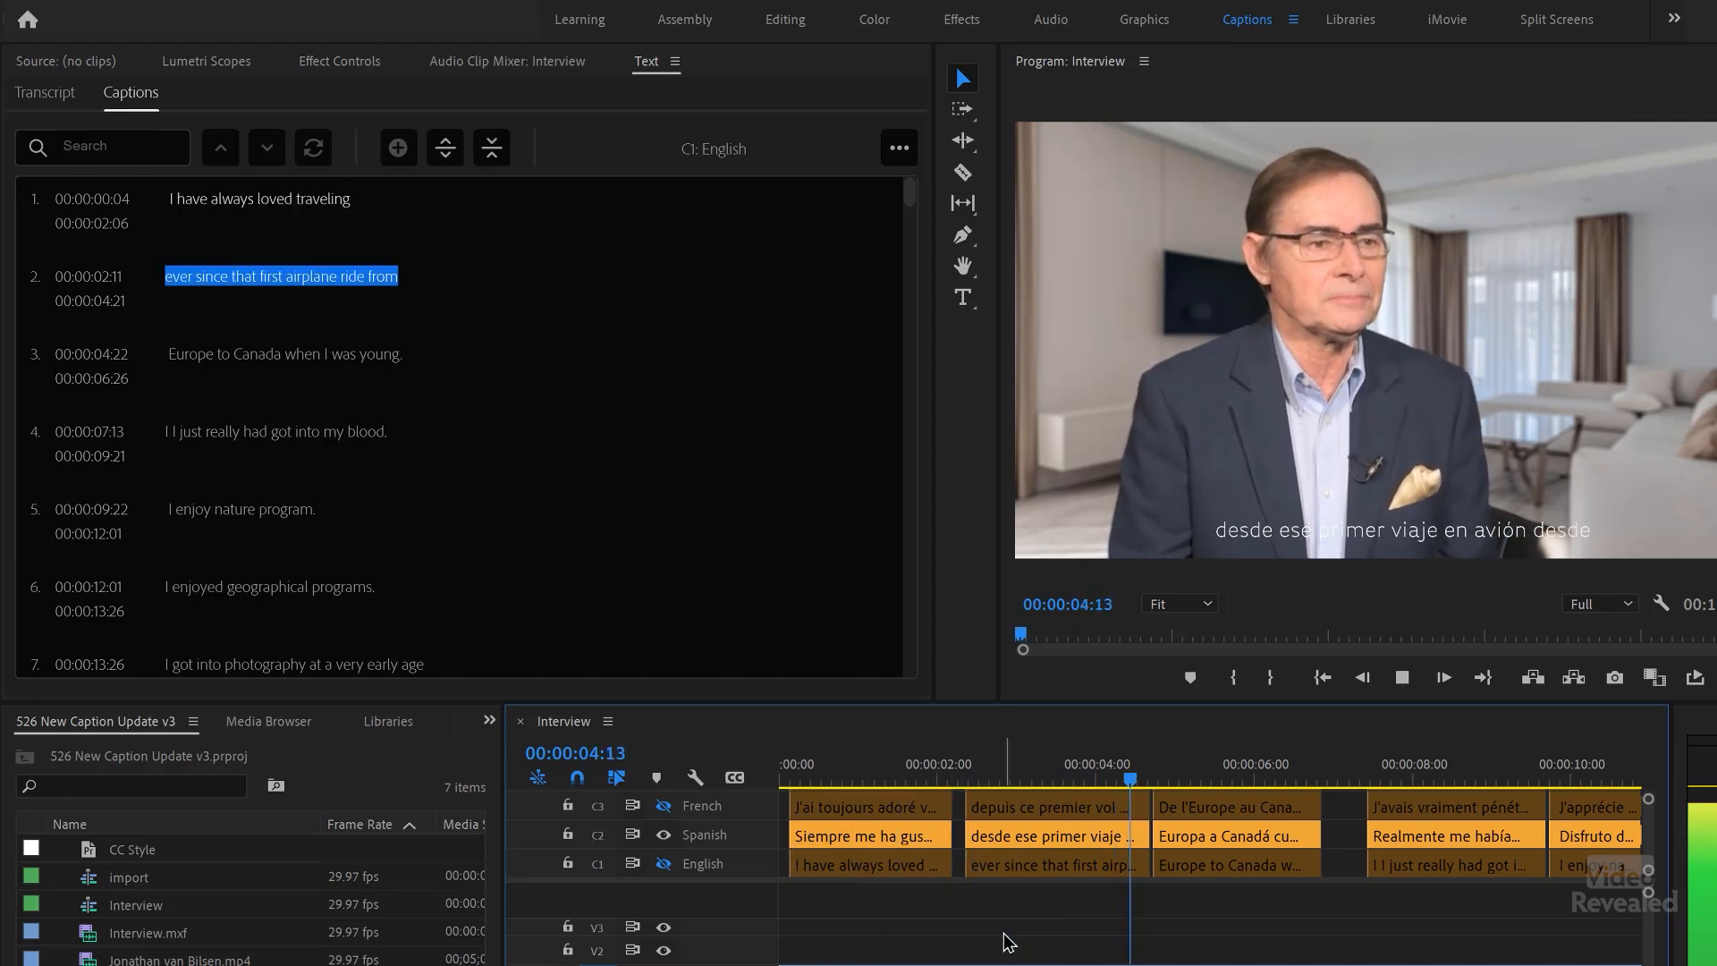
key("space")
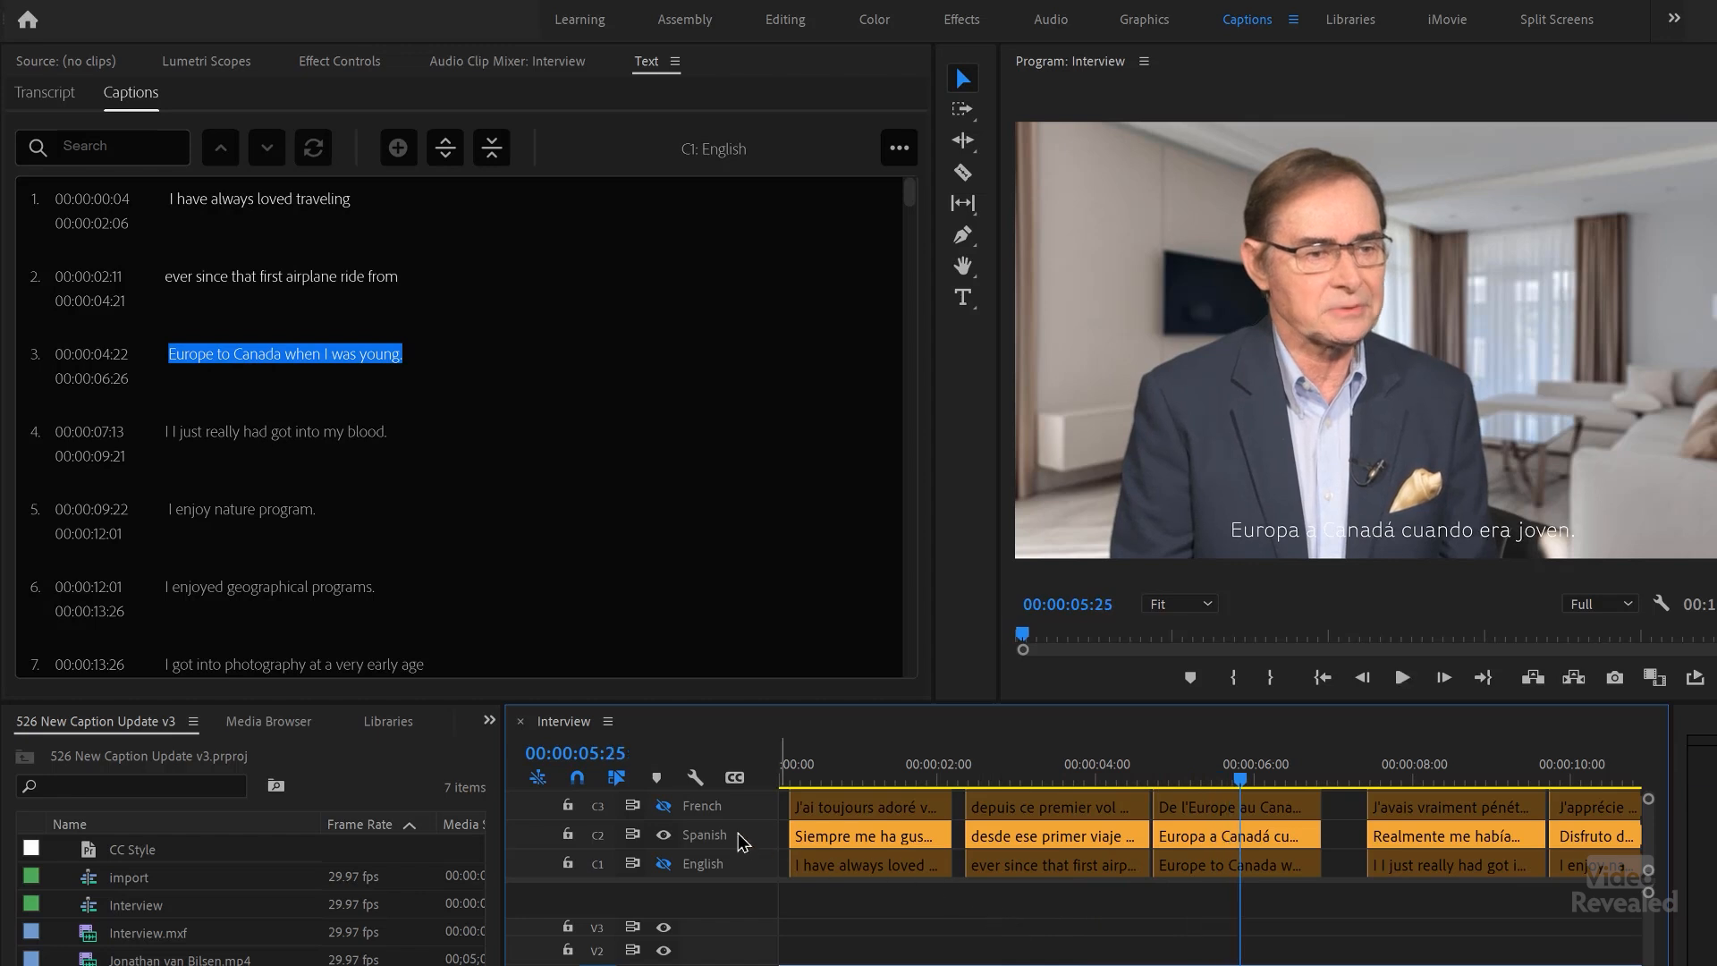
Step: Display the French caption track, play it from the sequence start, and select the caption "depuis ce premier vol en avion de"
left_click(664, 806)
key("Home")
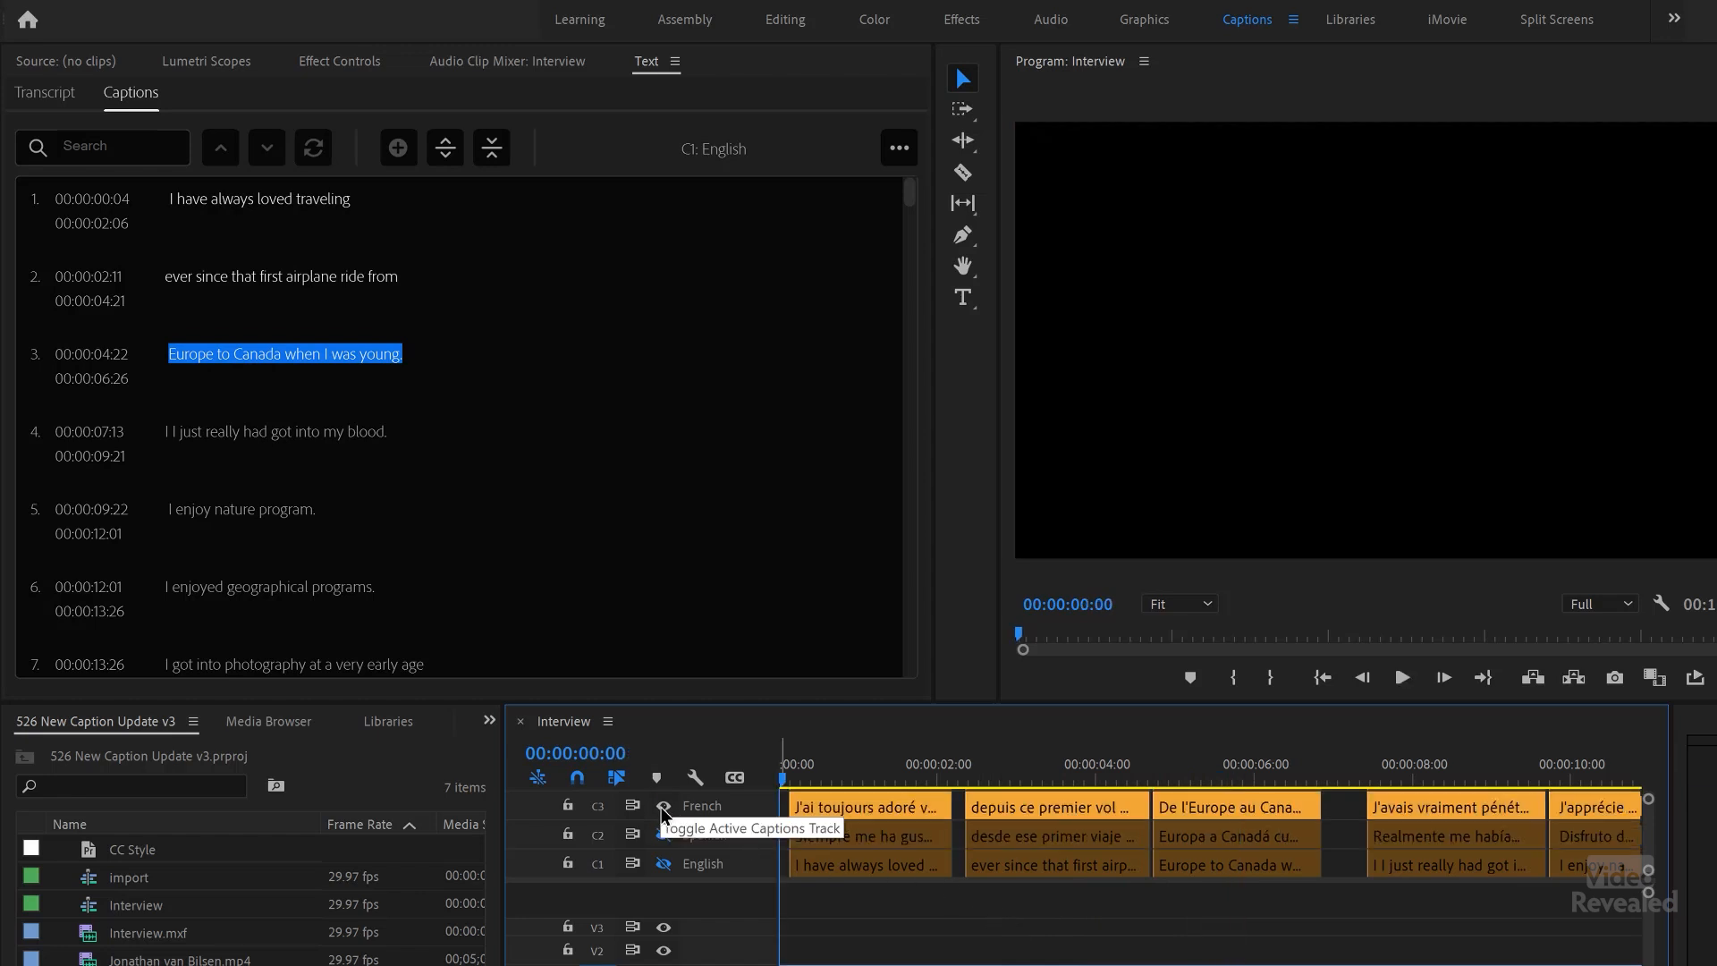
key("space")
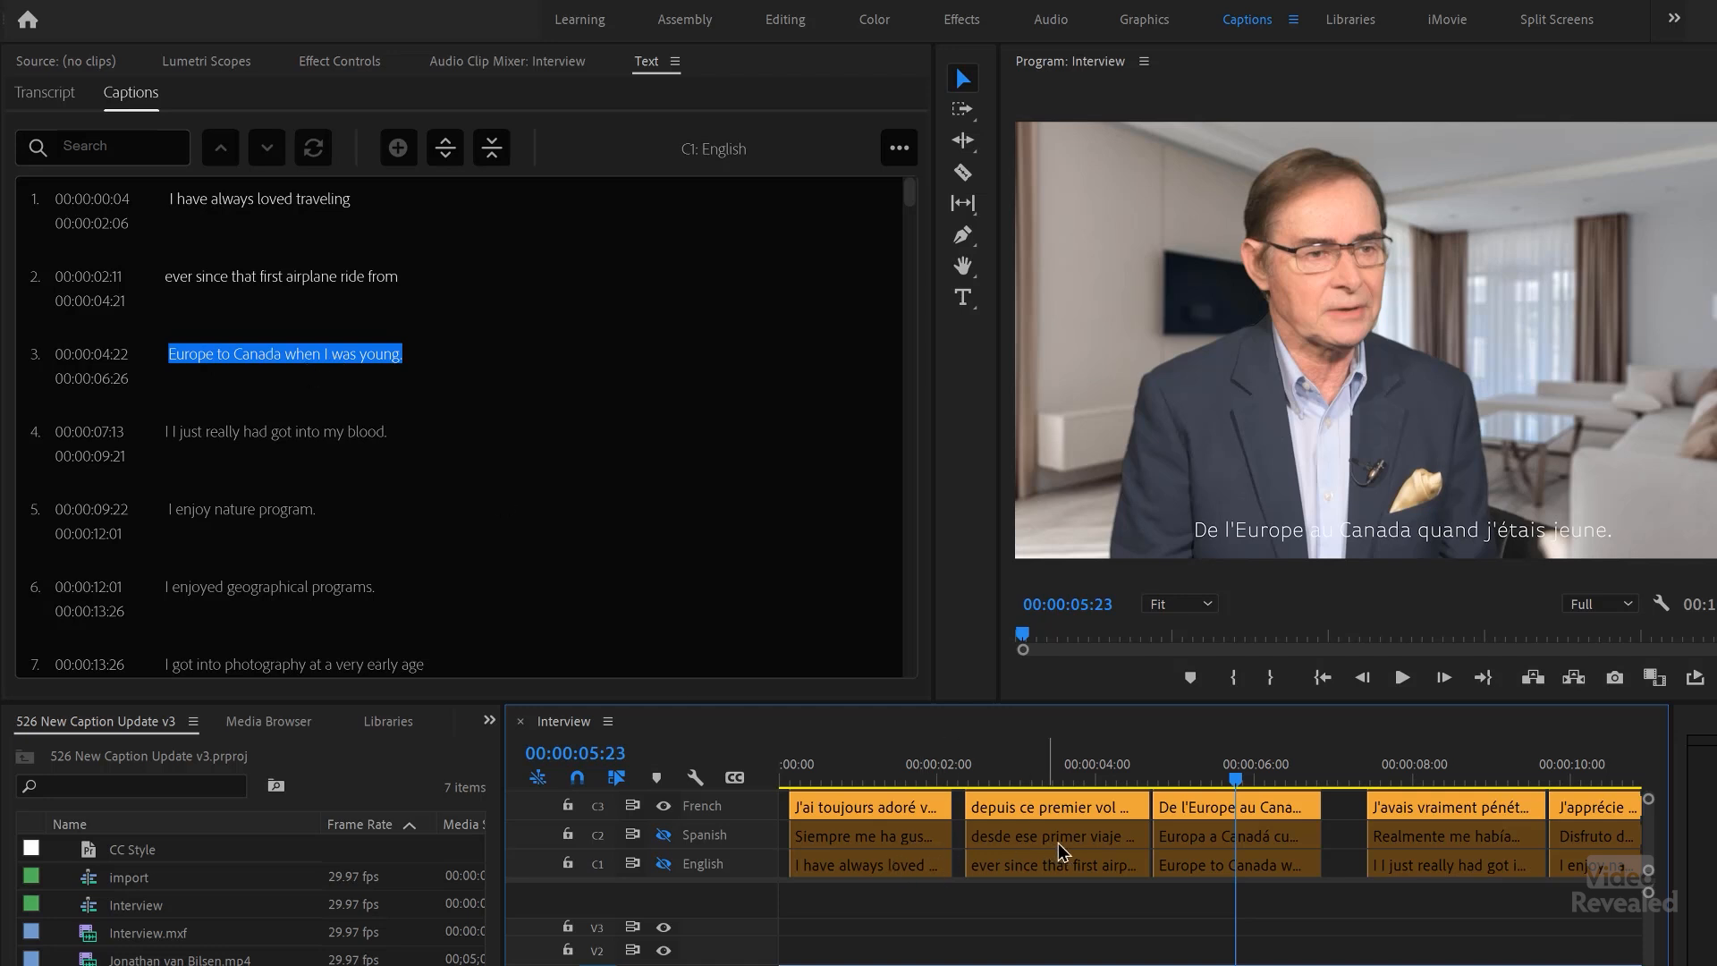
left_click_drag(1160, 781, 1054, 781)
left_click(1053, 812)
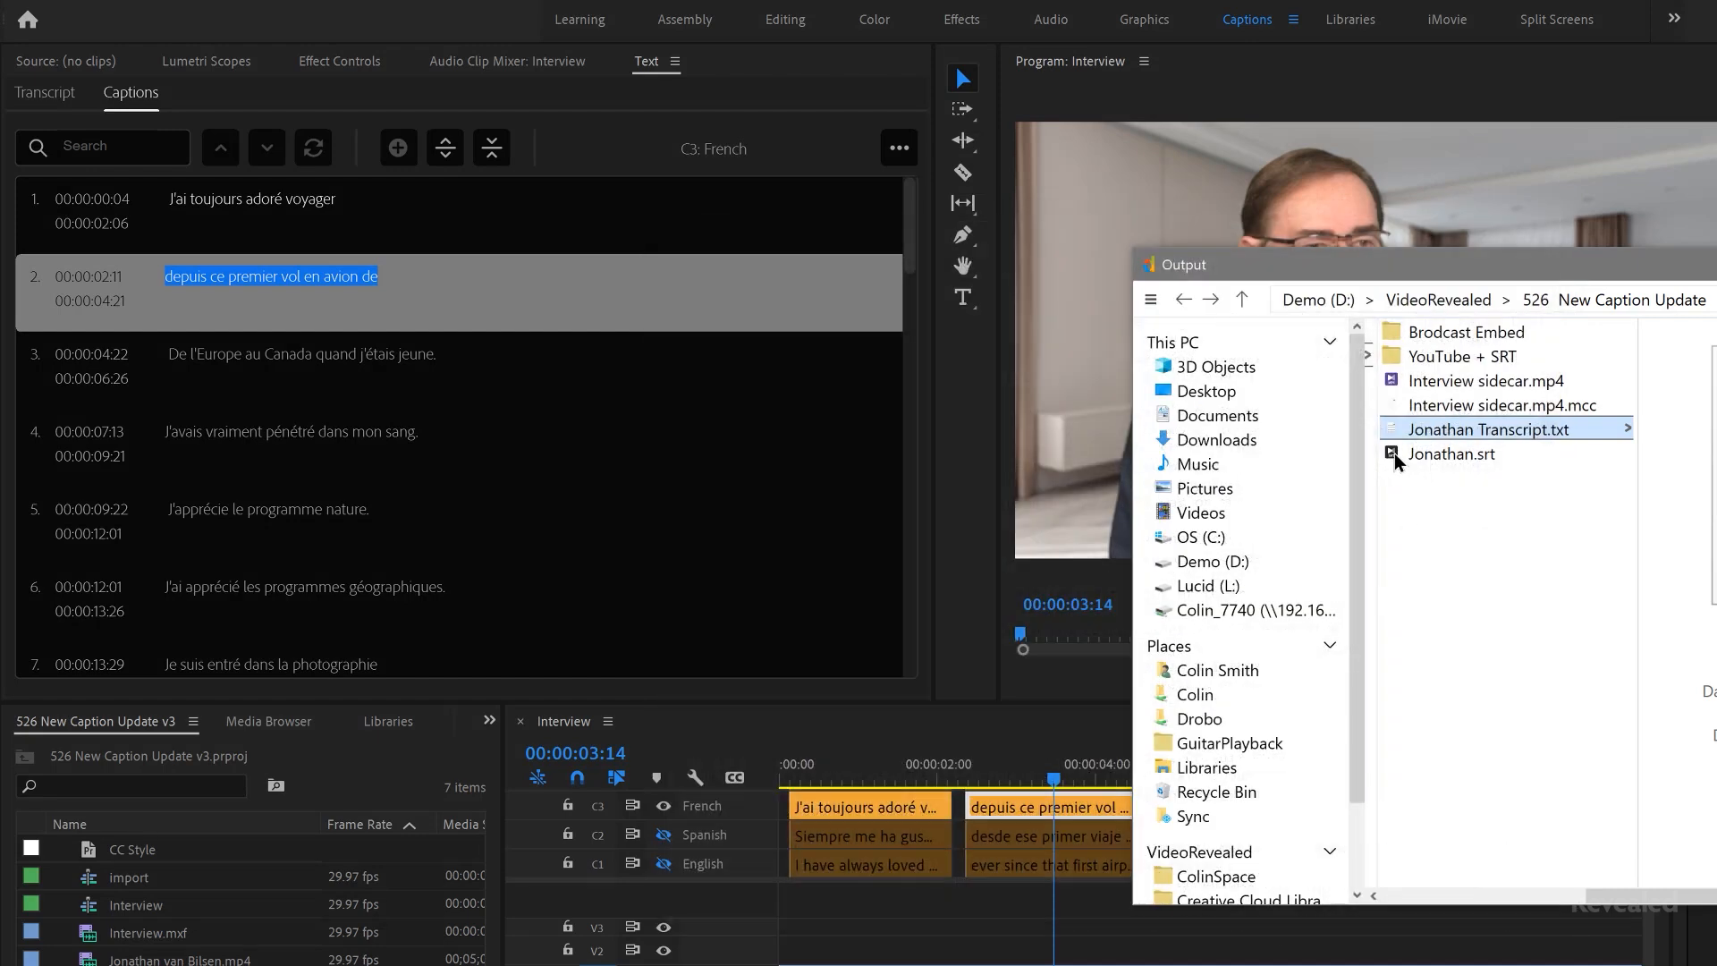
Step: Preview Jonathan.srt in the Output folder and examine its timed entries, highlighting the line "hear about some place, for example, three"
left_click(1396, 454)
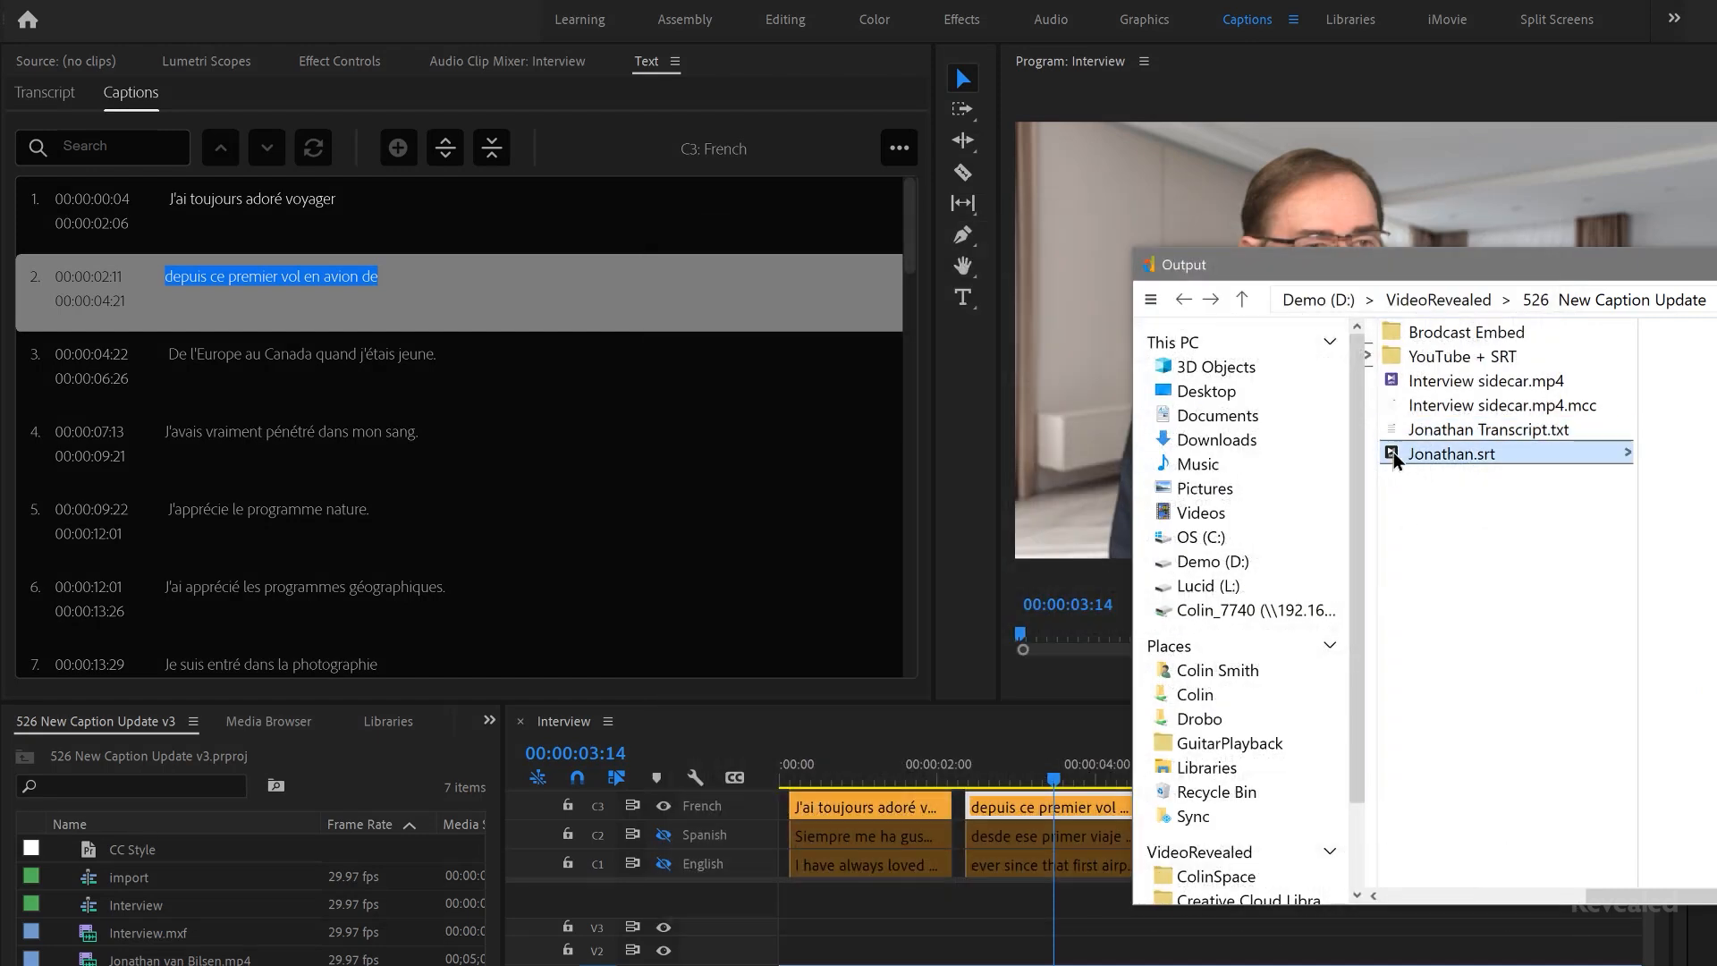
key("space")
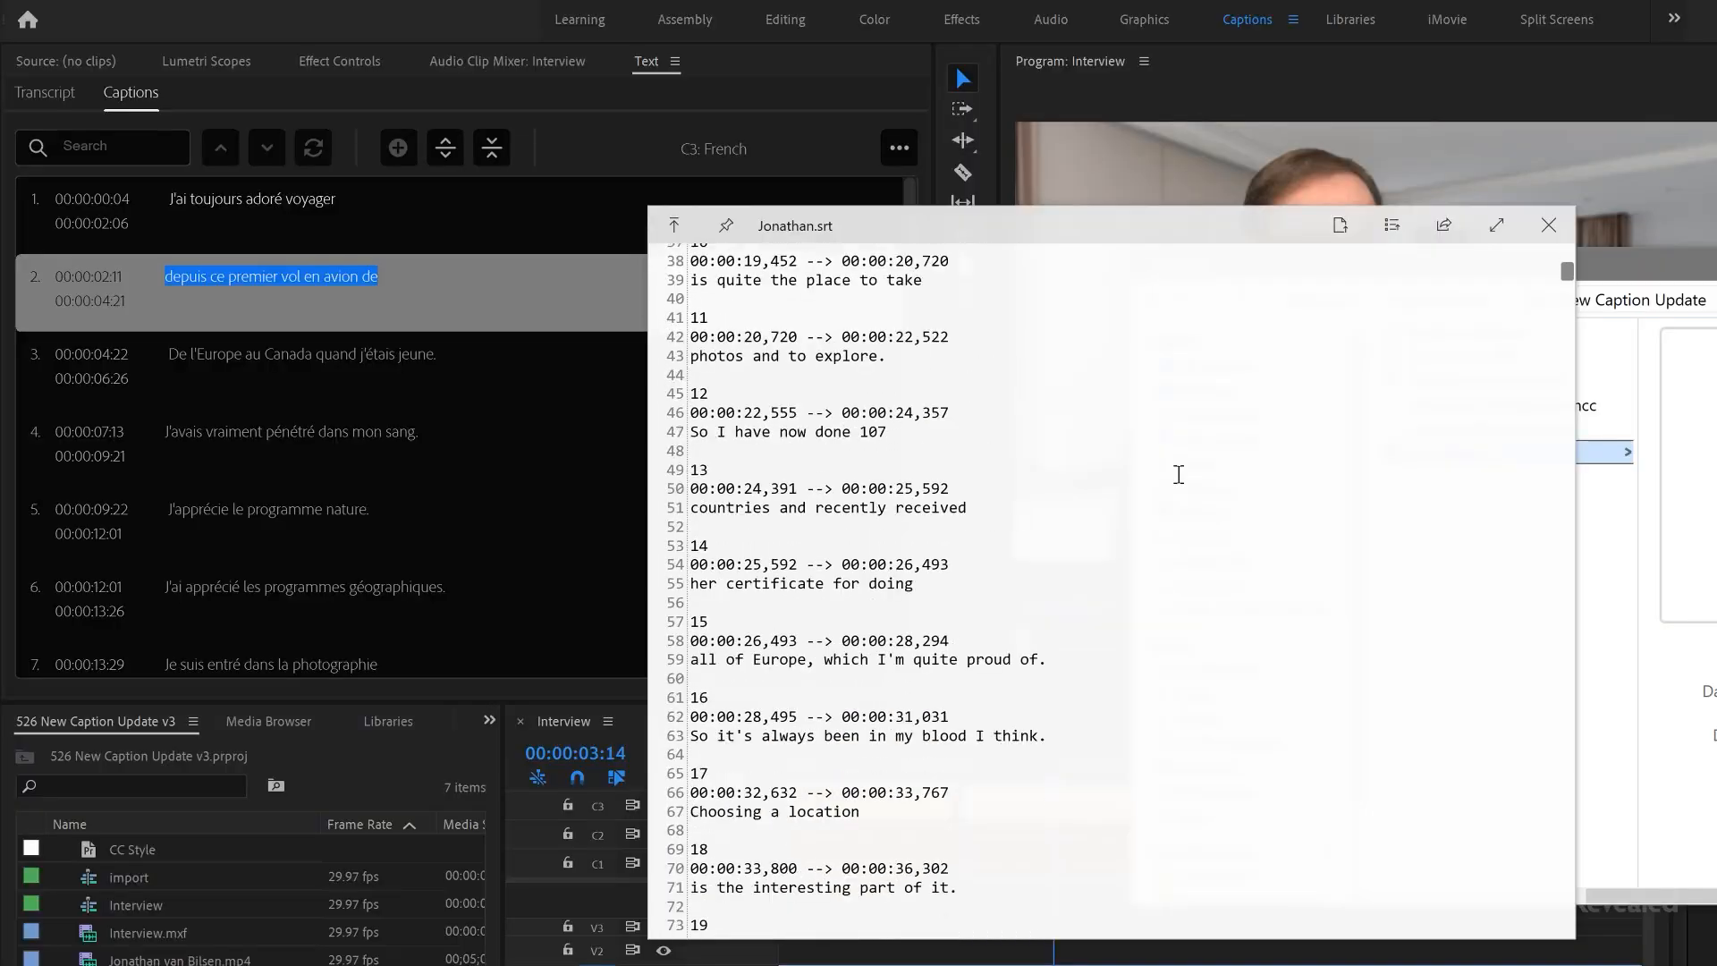
scroll(1179, 474, "down", 20)
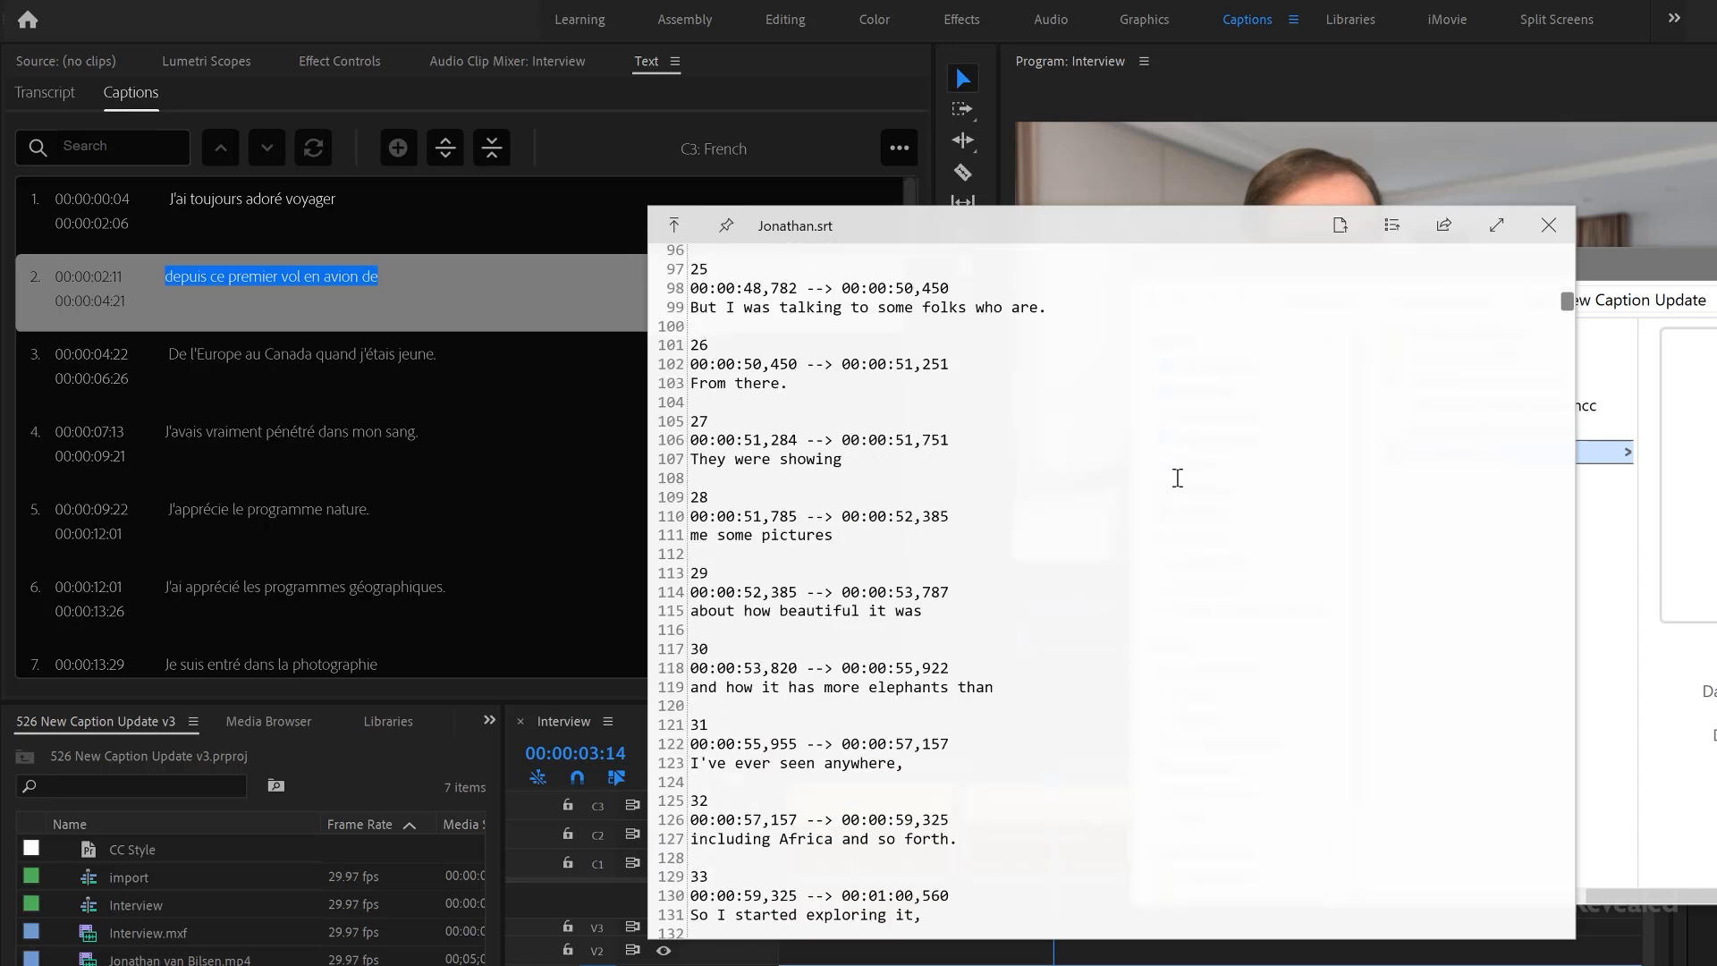
scroll(1179, 479, "up", 20)
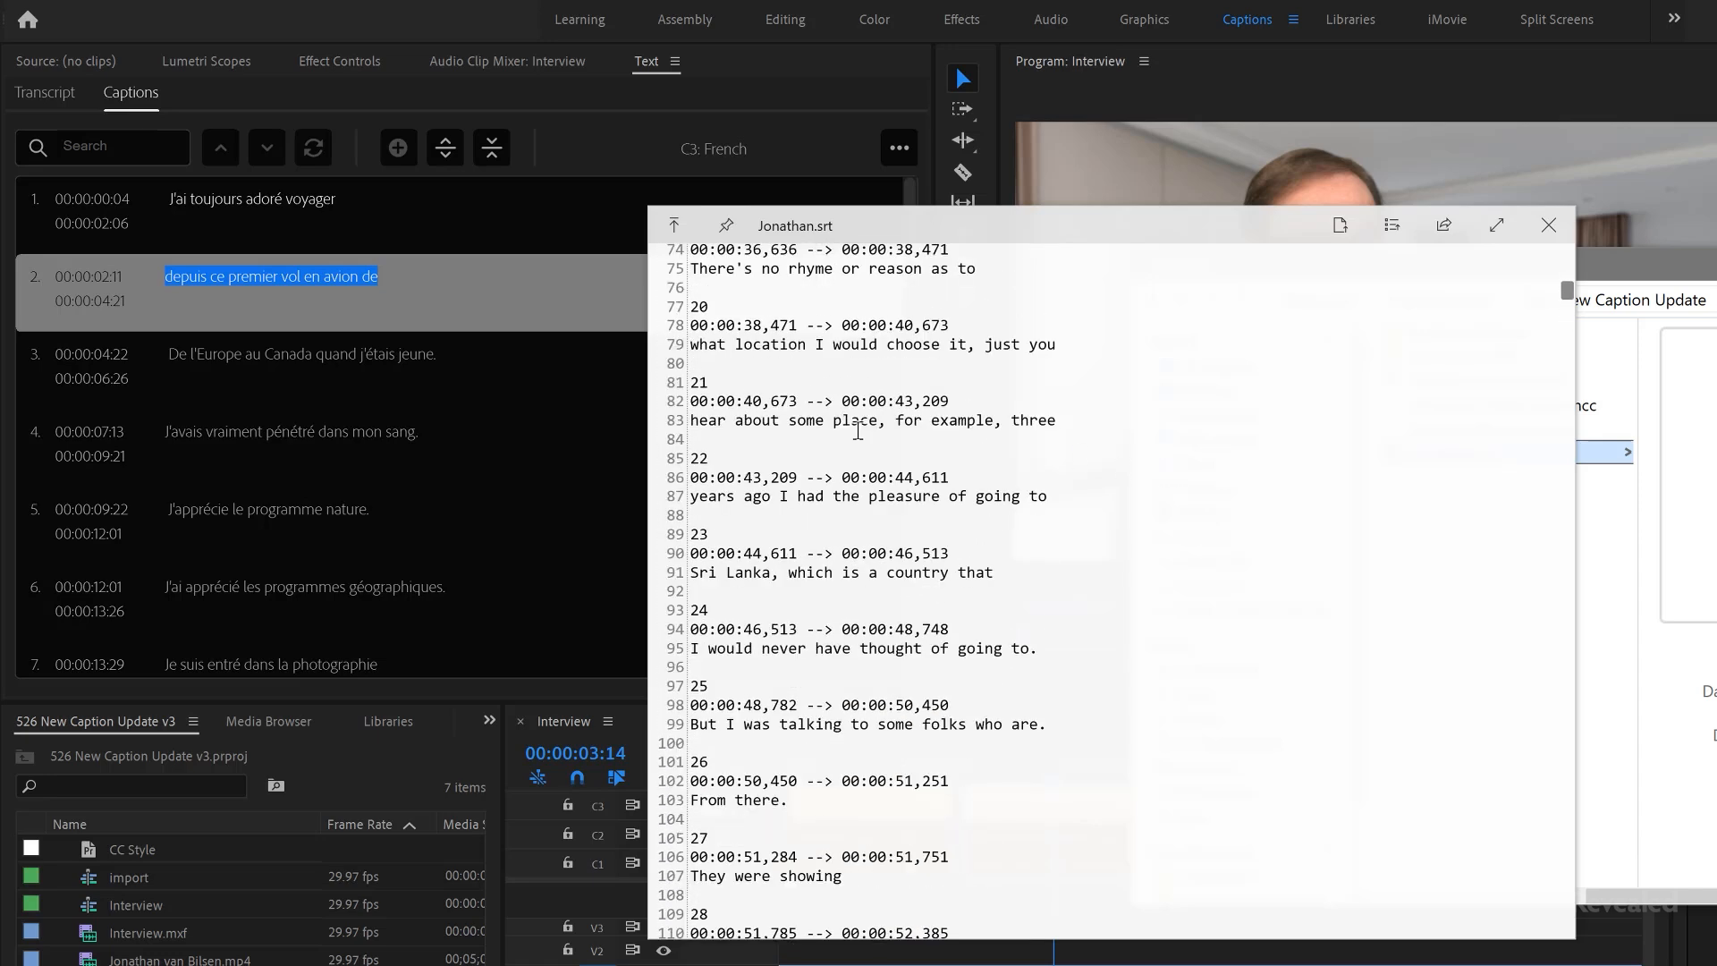
left_click_drag(1059, 420, 667, 417)
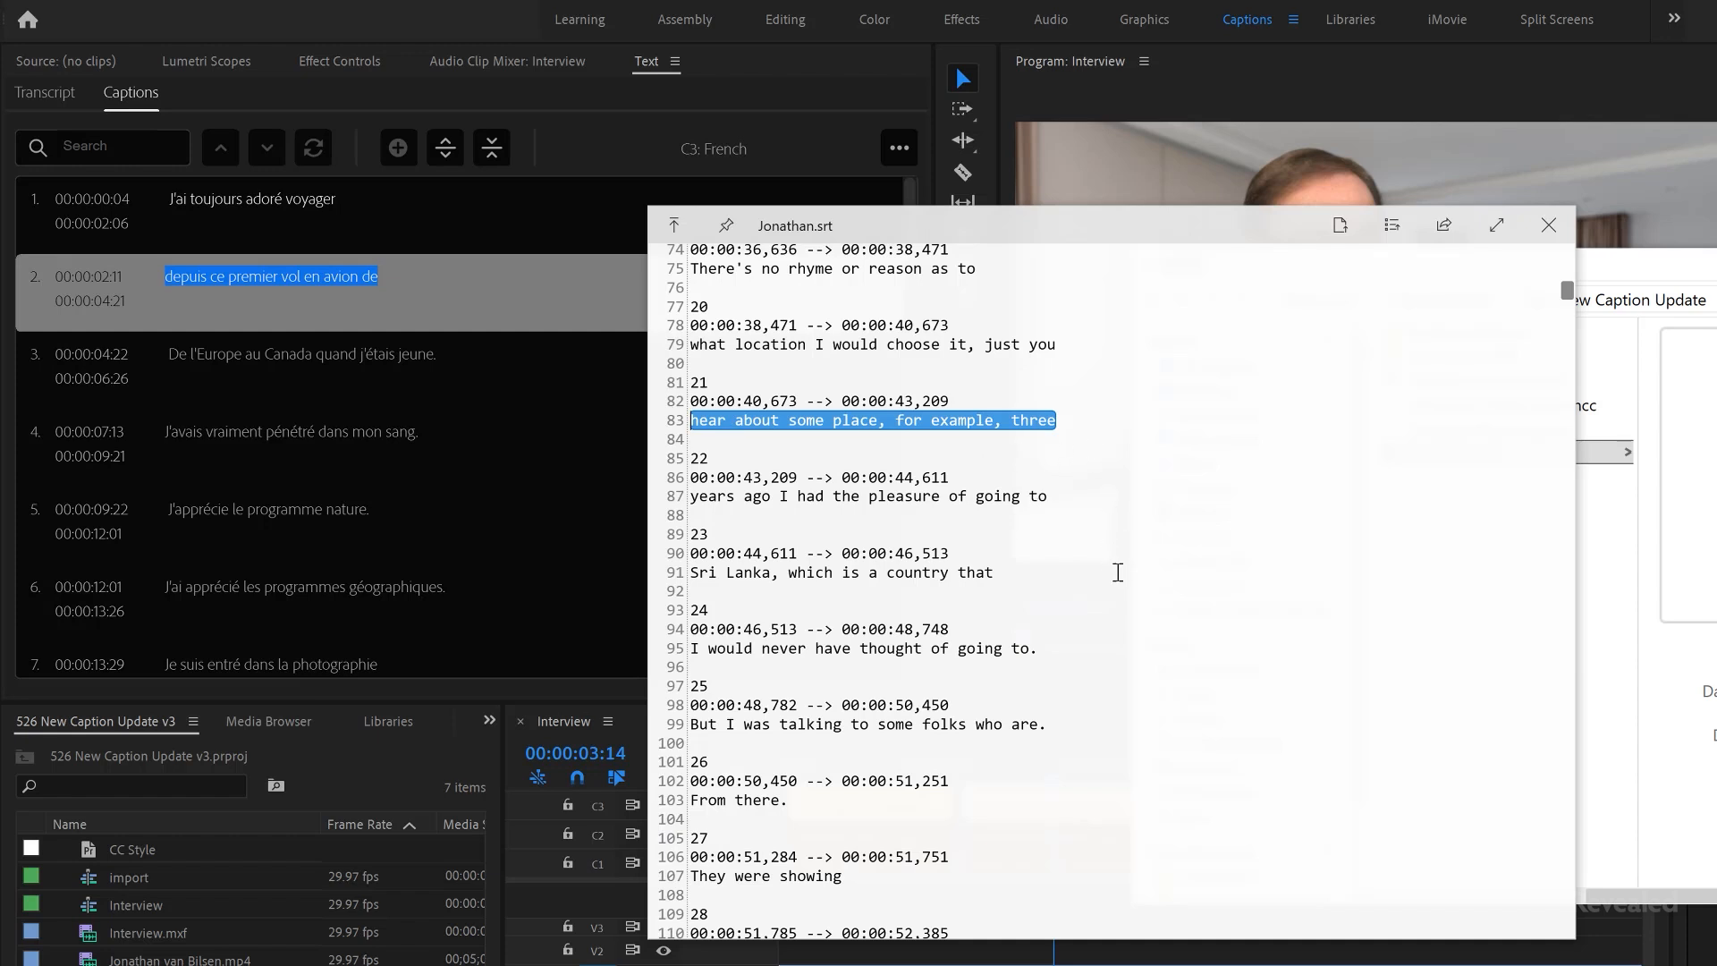
left_click(1118, 573)
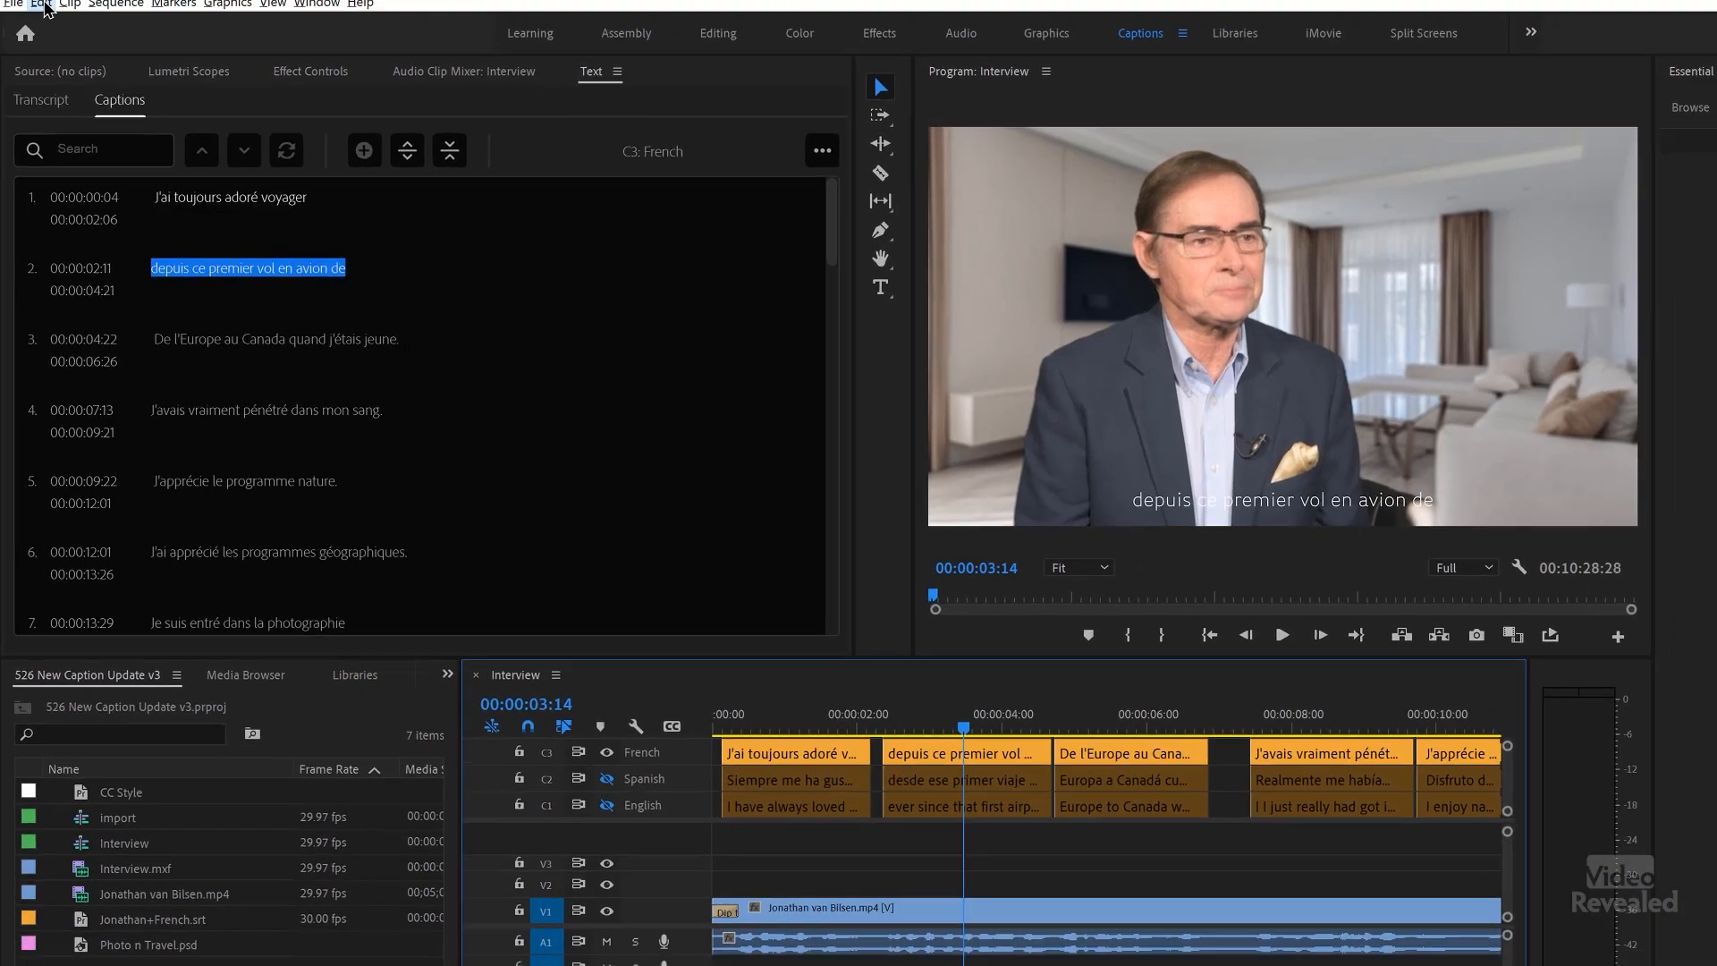
Step: Search the keyboard shortcuts for "caption" and look through the matching commands
left_click(35, 29)
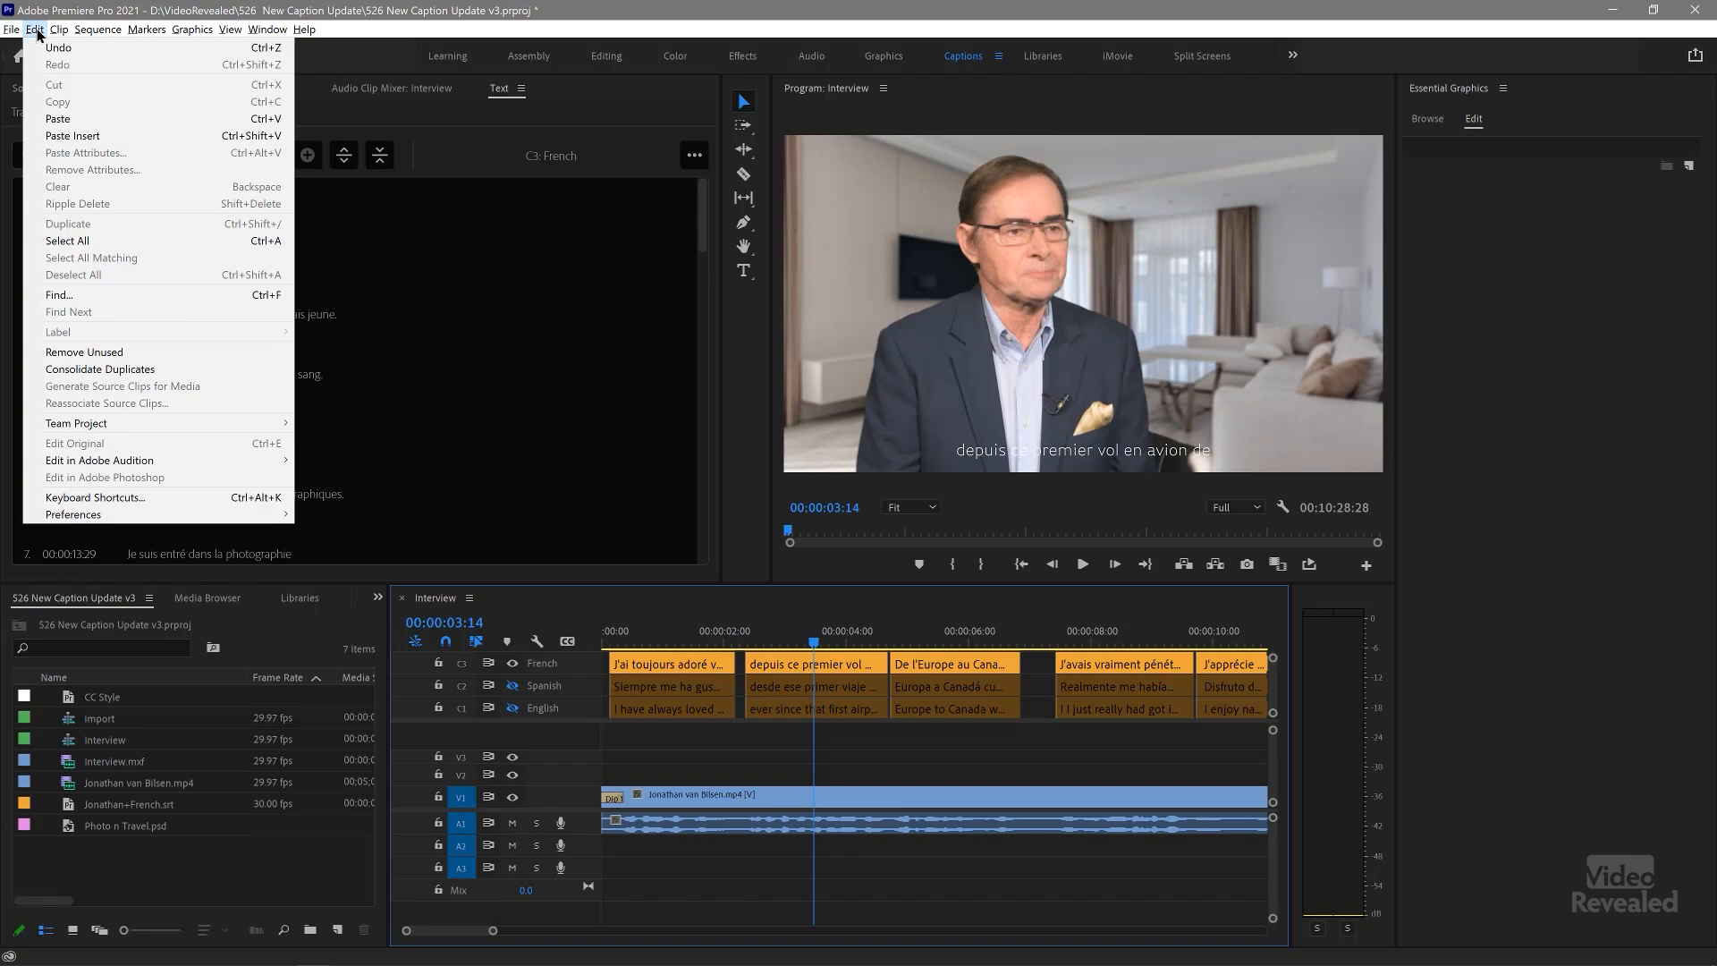
left_click(165, 495)
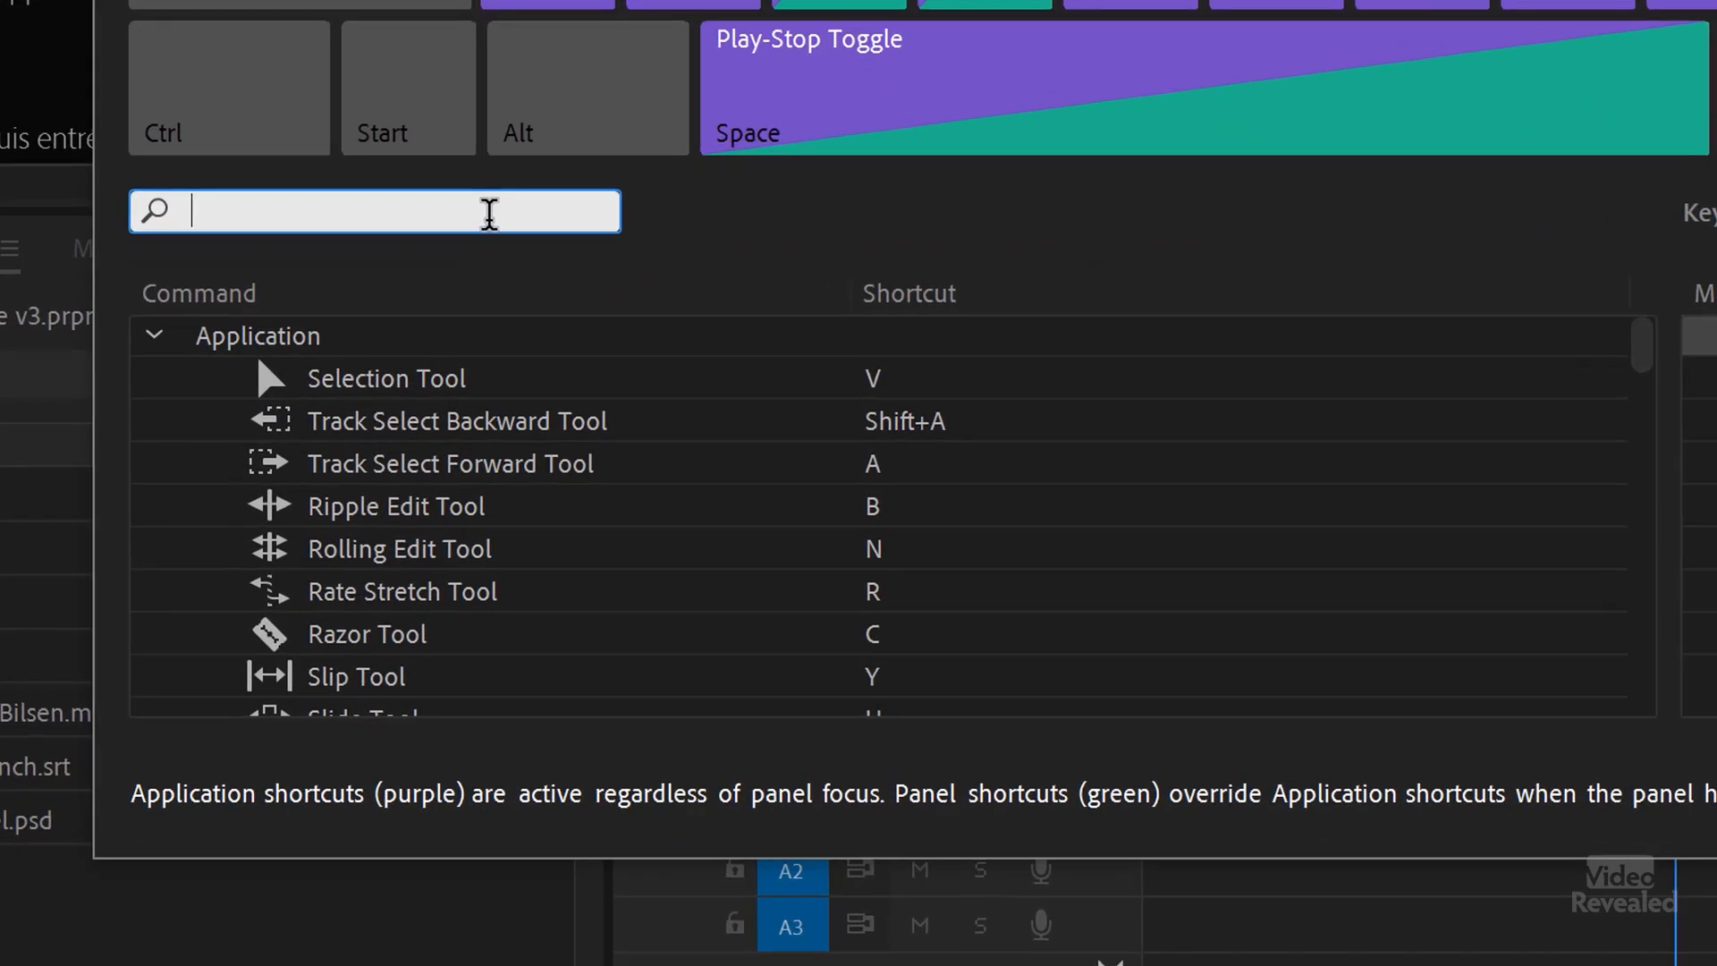
type("captions")
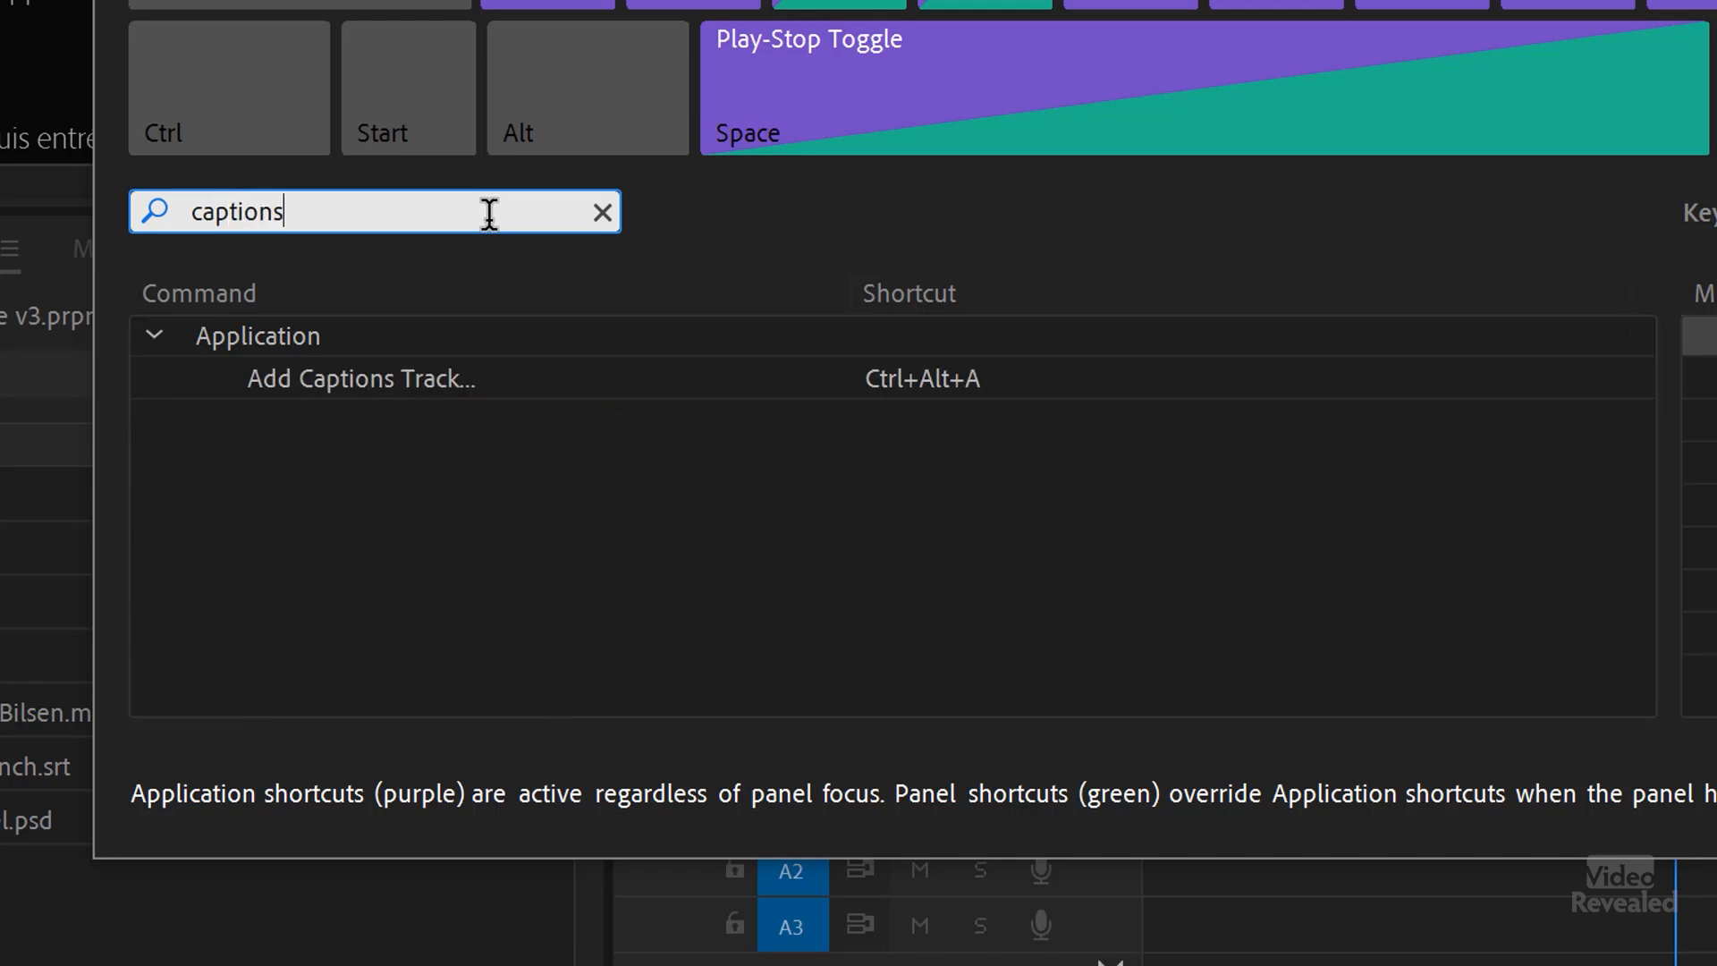
key("BackSpace")
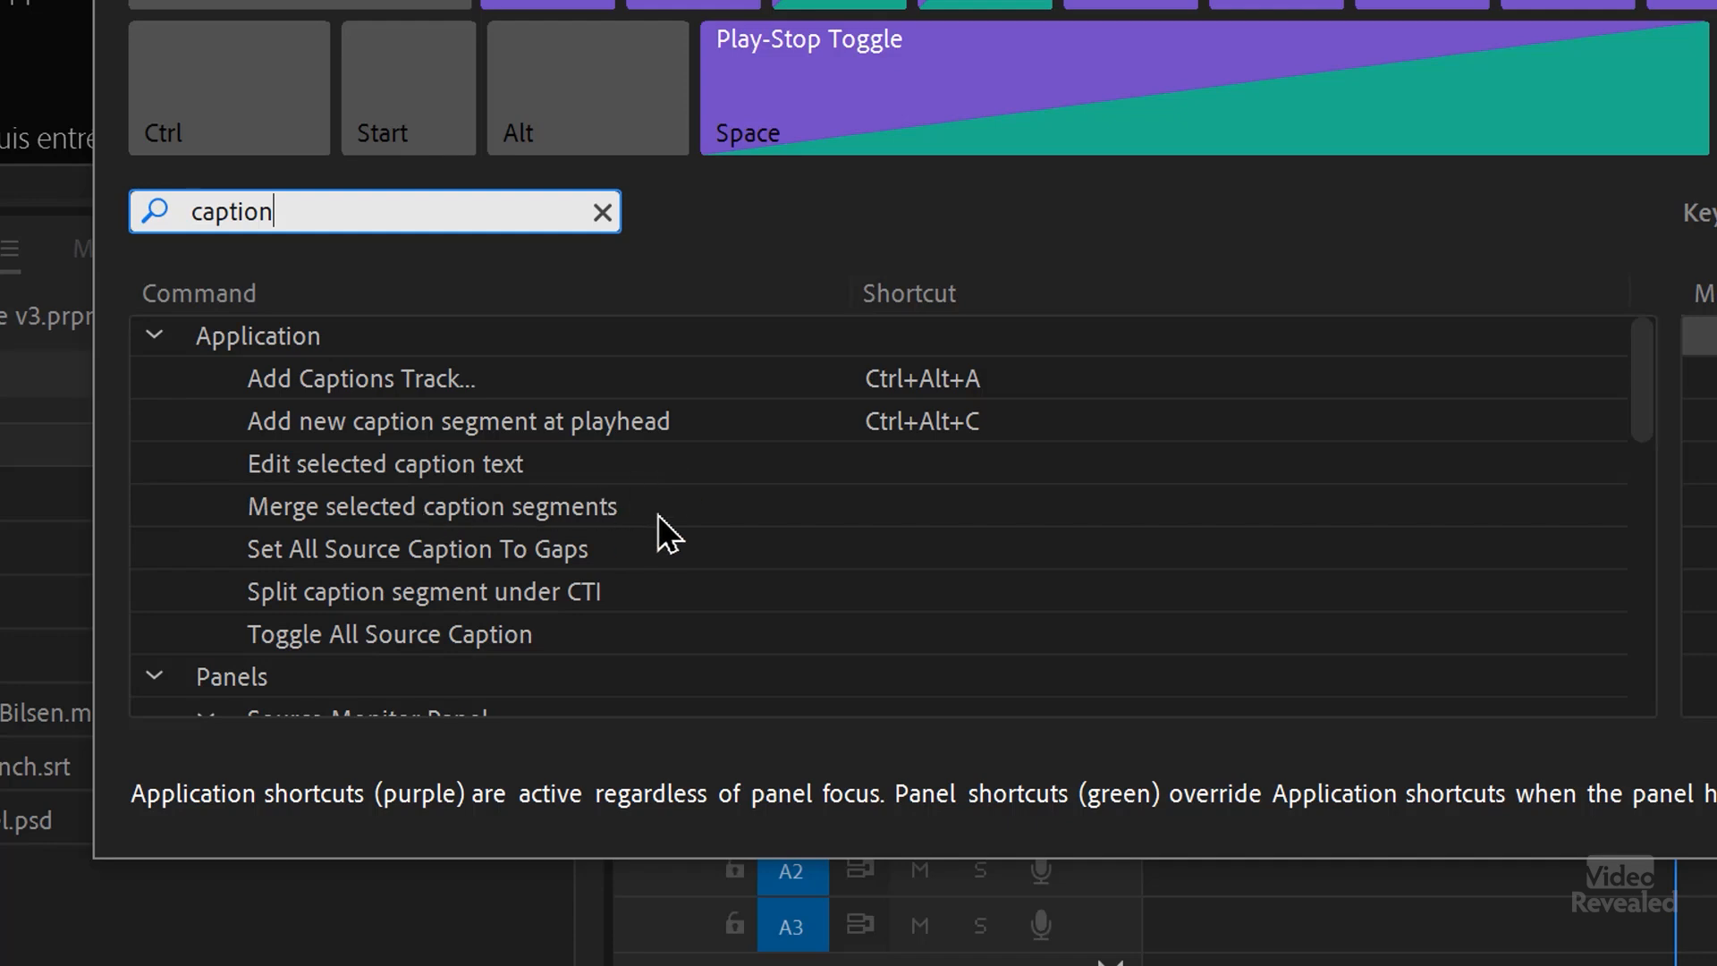
scroll(483, 554, "down", 1)
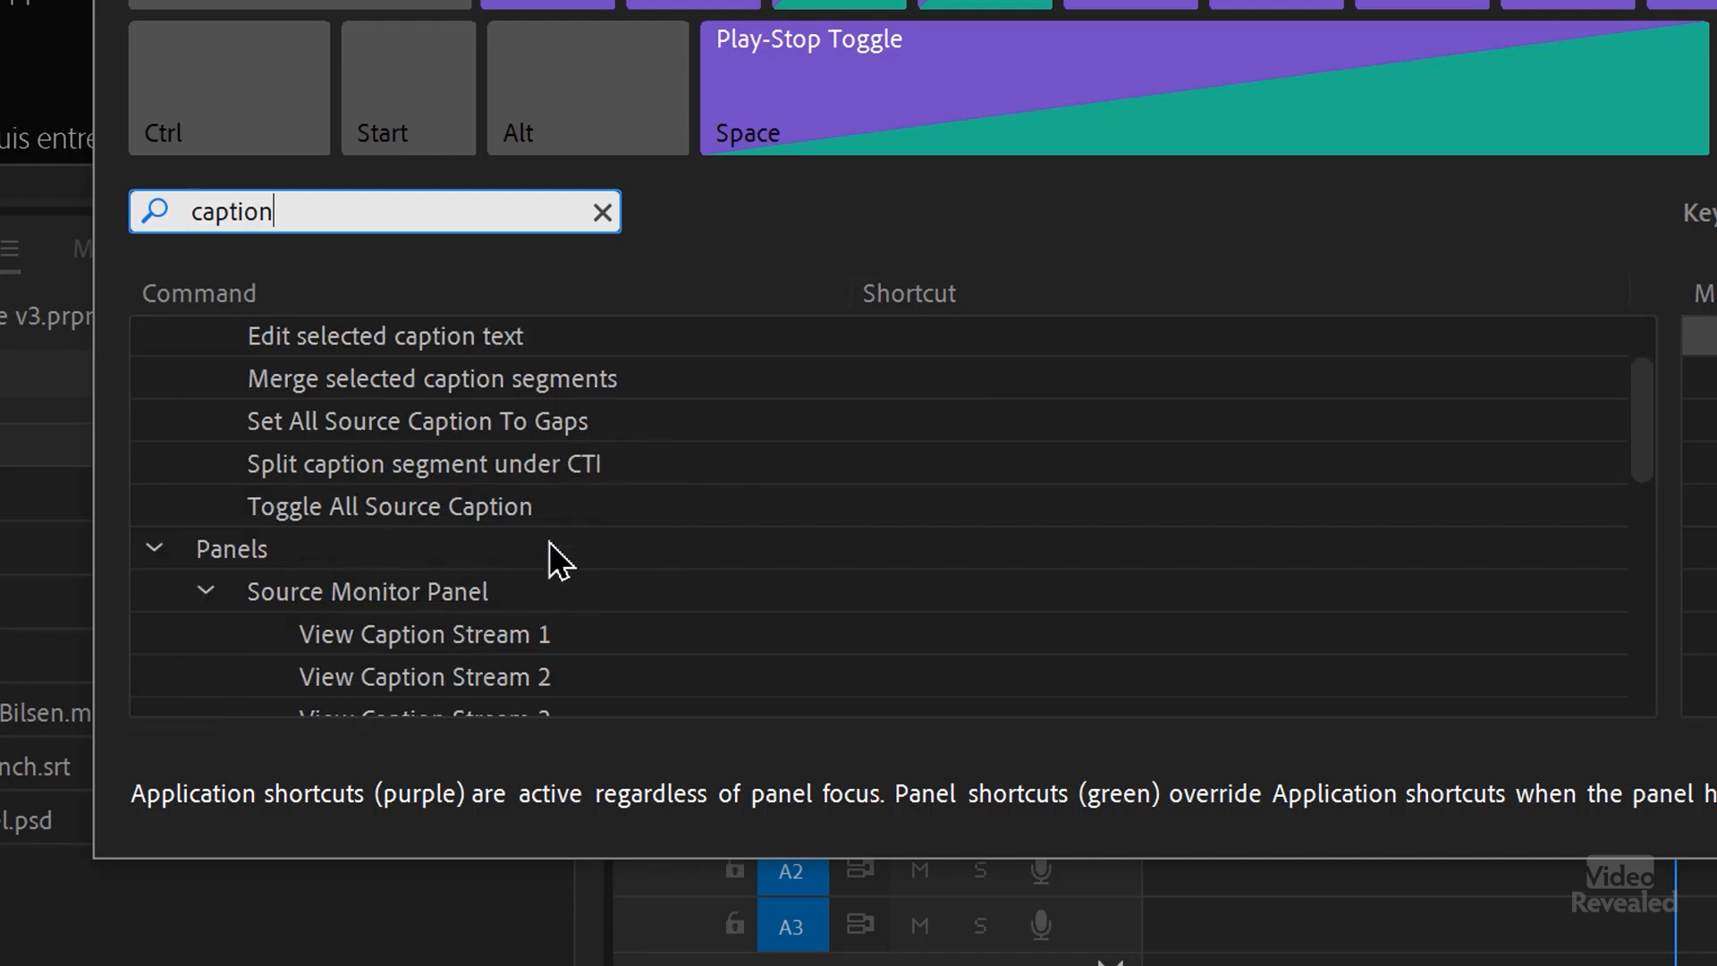
scroll(548, 549, "up", 1)
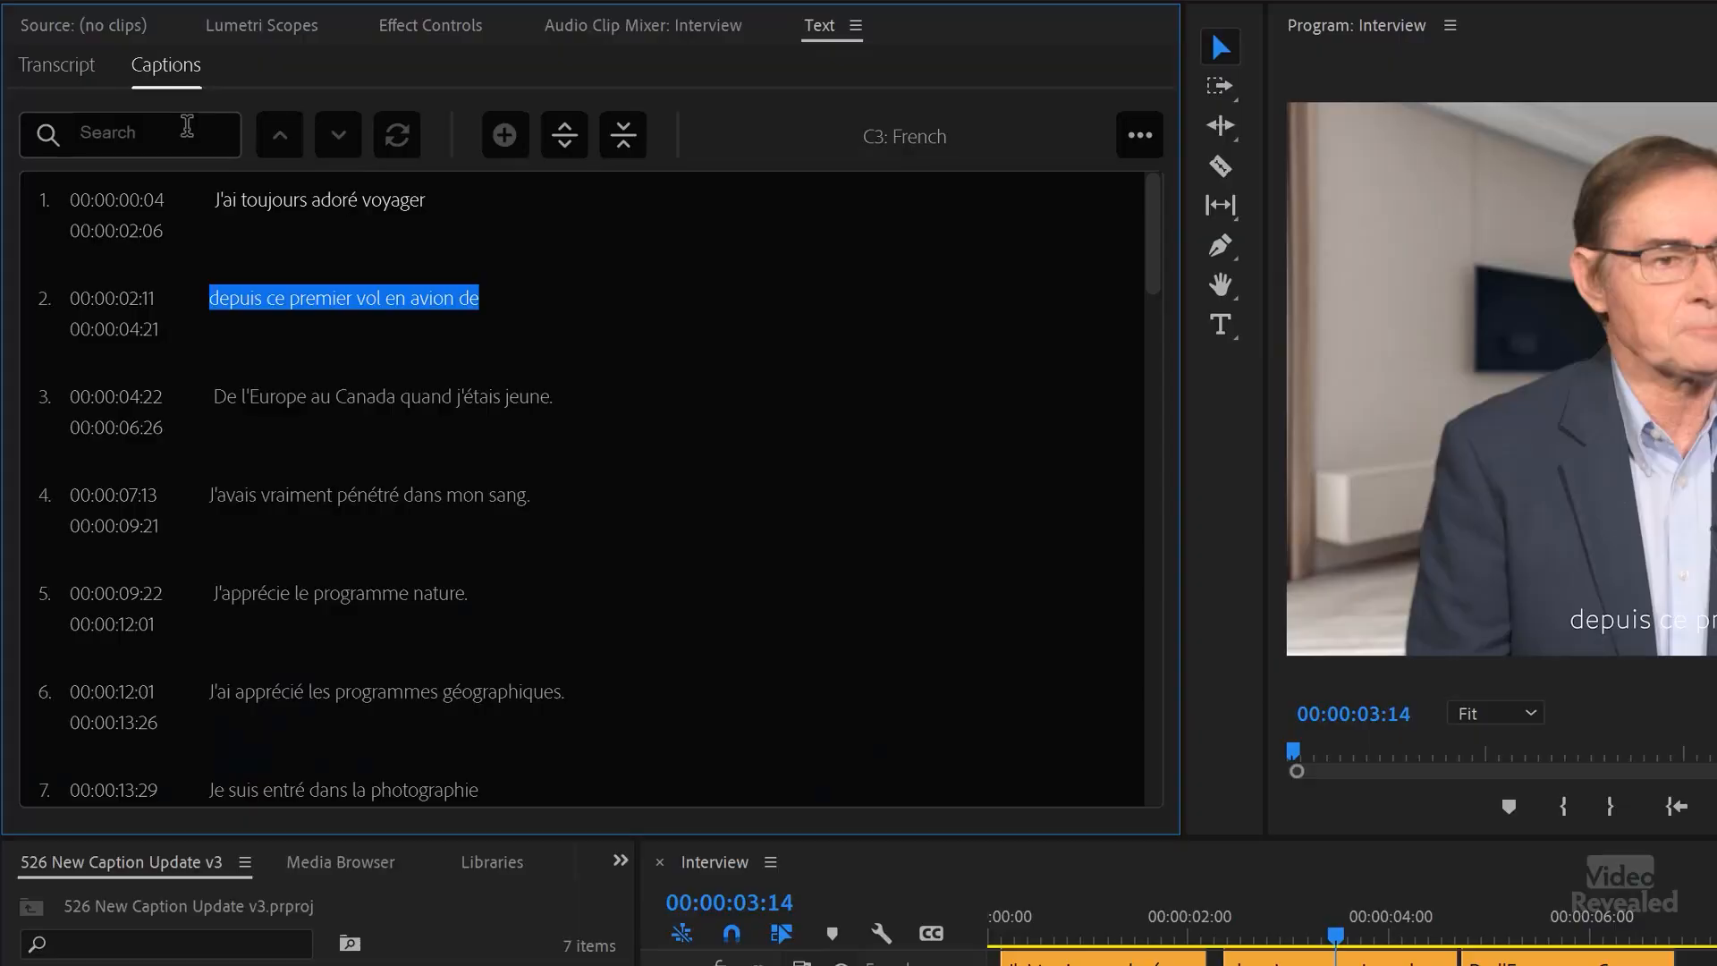
Step: Examine the caption search and export options, go to "J'avais vraiment pénétré dans mon sang." and browse the French captions
left_click(182, 131)
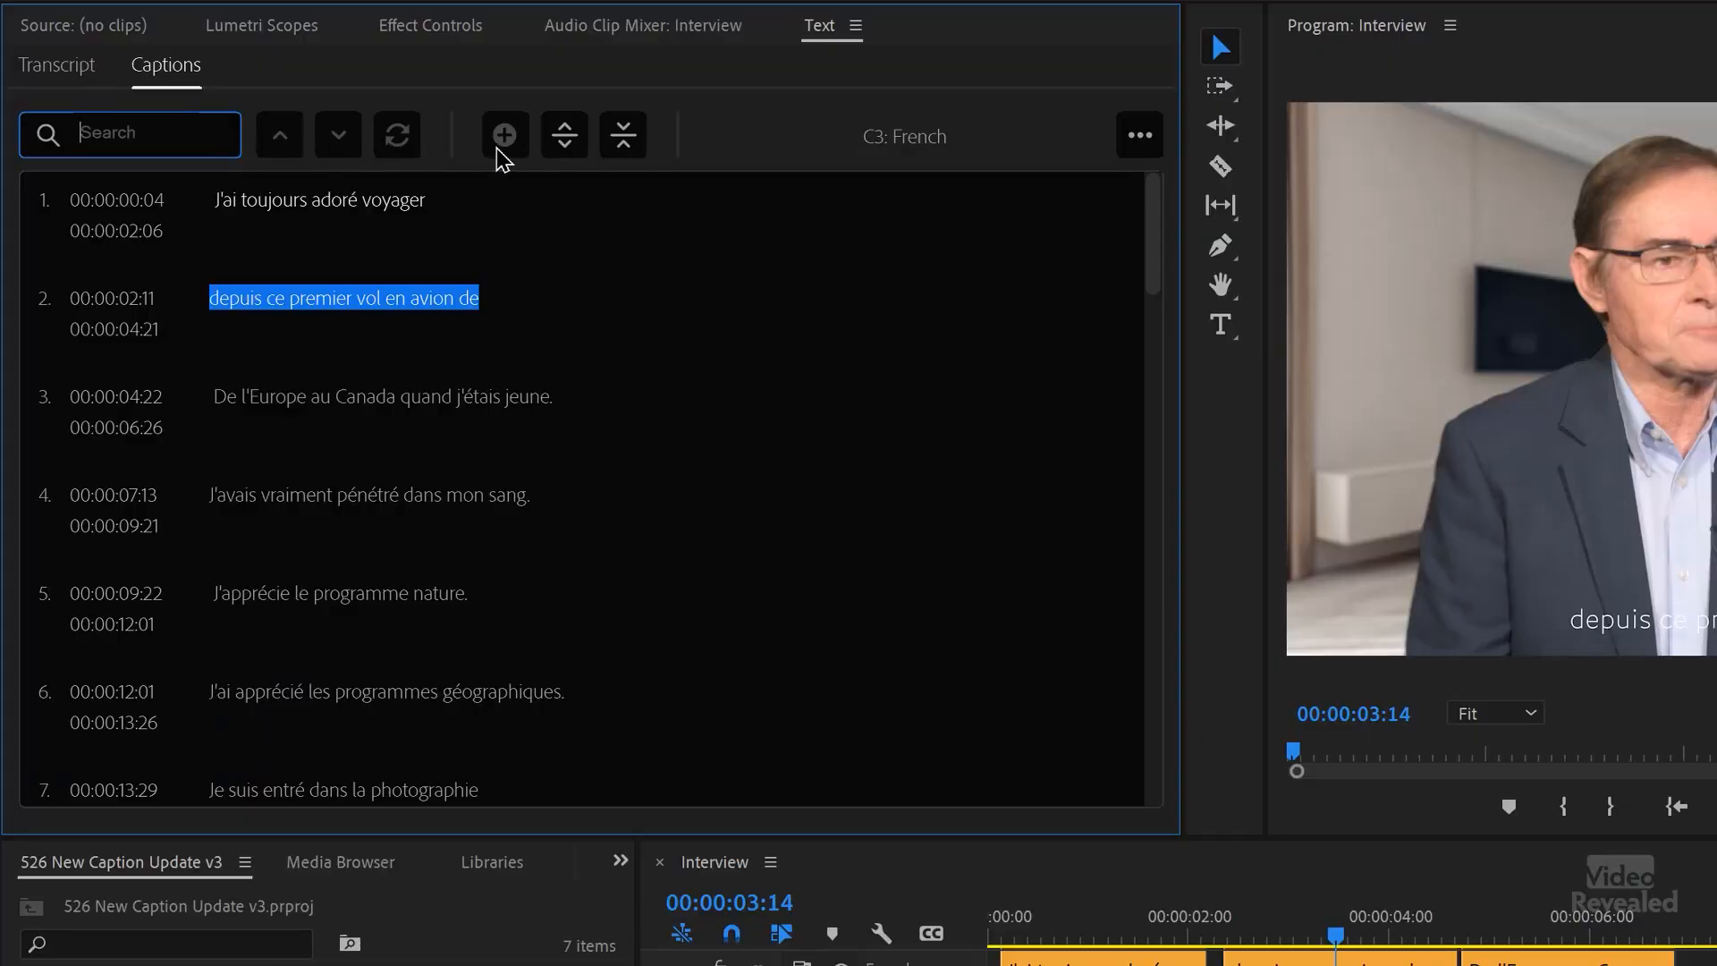
left_click(1140, 136)
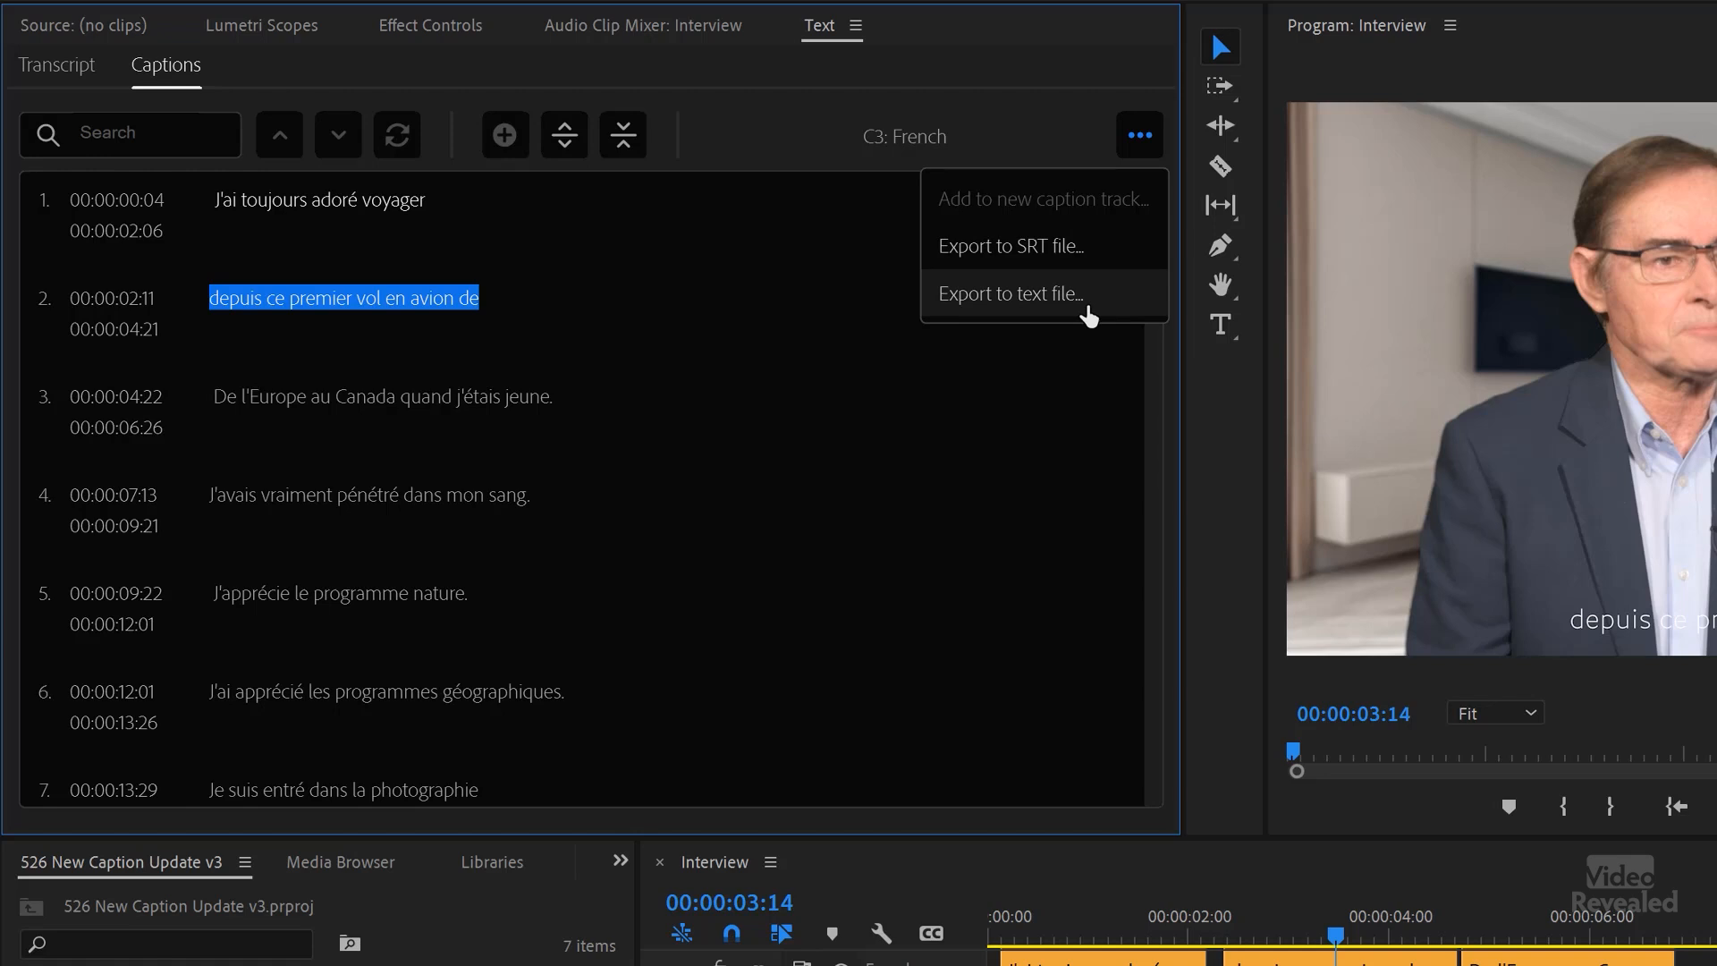
left_click(849, 477)
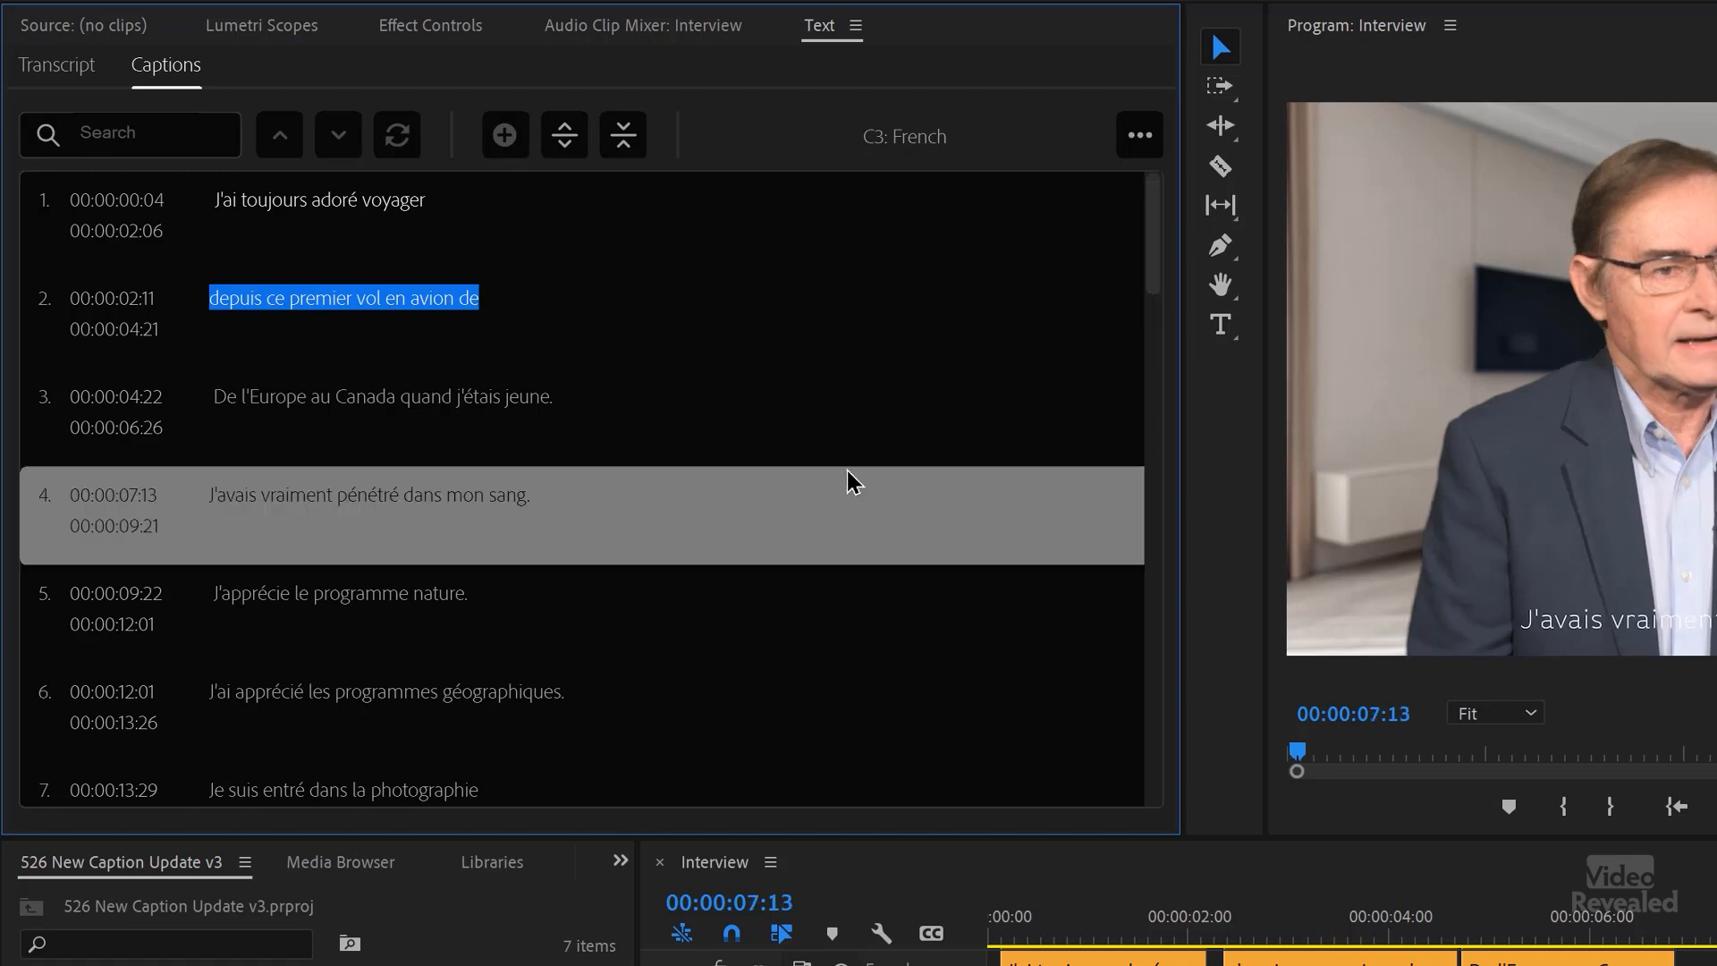
scroll(911, 447, "down", 5)
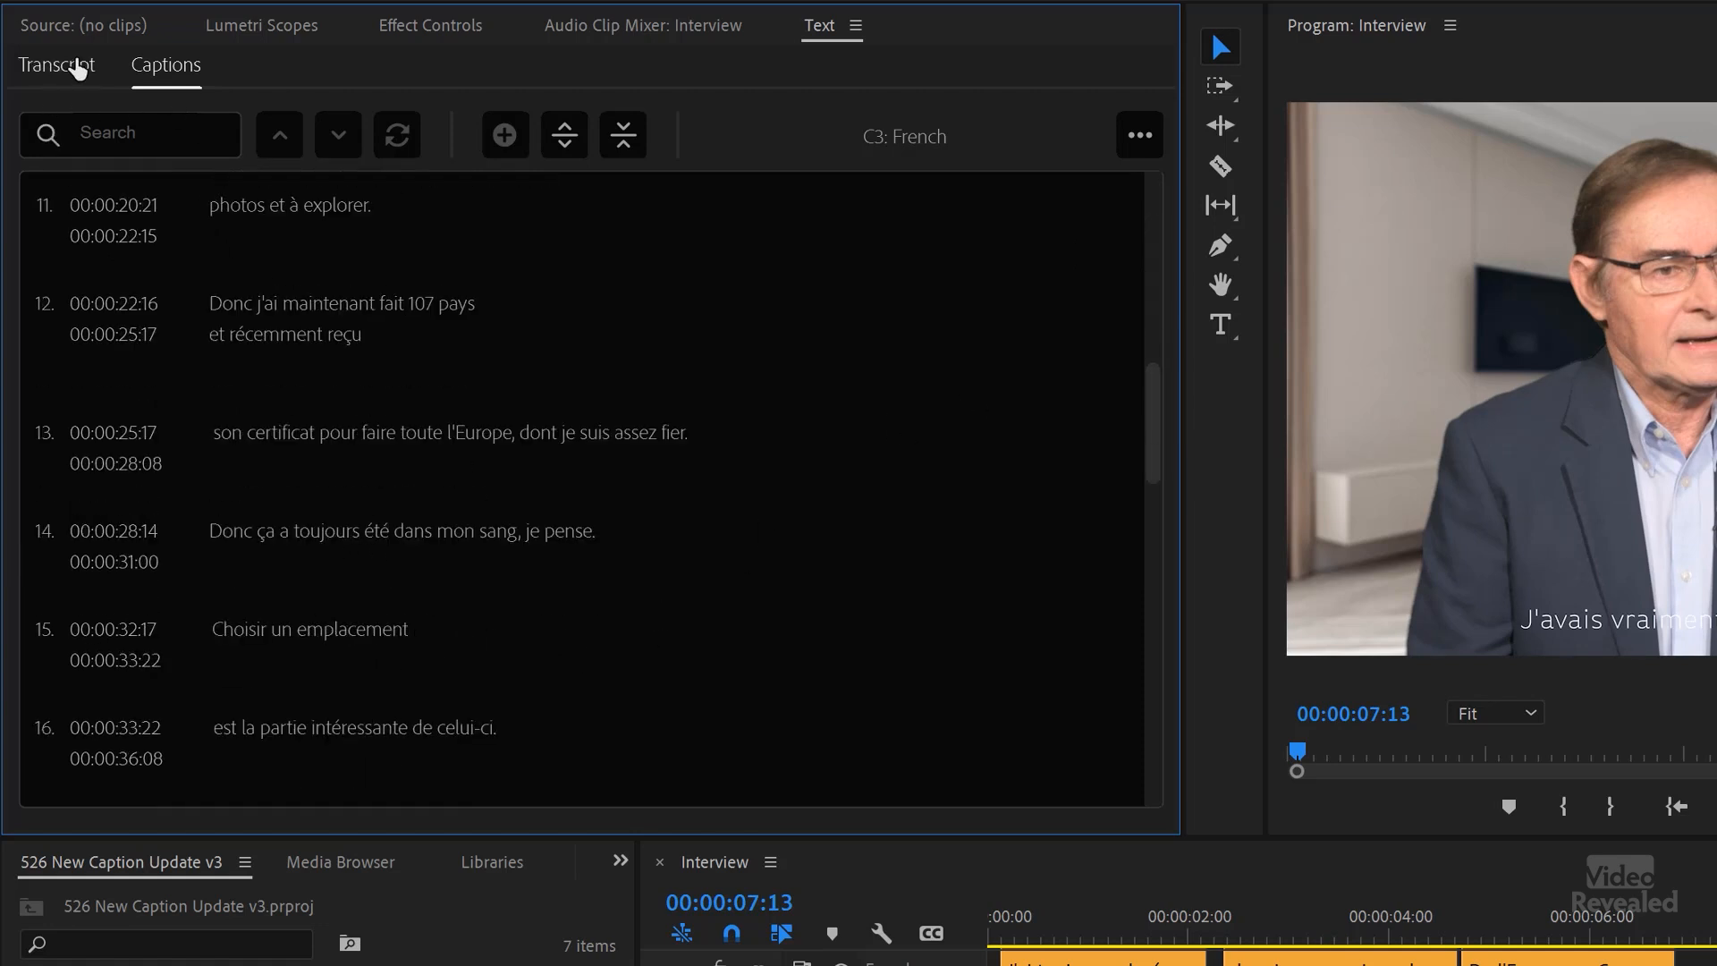
Step: Go to the word "hear" in the transcript and display the English caption track in place of the French one
left_click(57, 65)
left_click(456, 616)
scroll(536, 631, "down", 2)
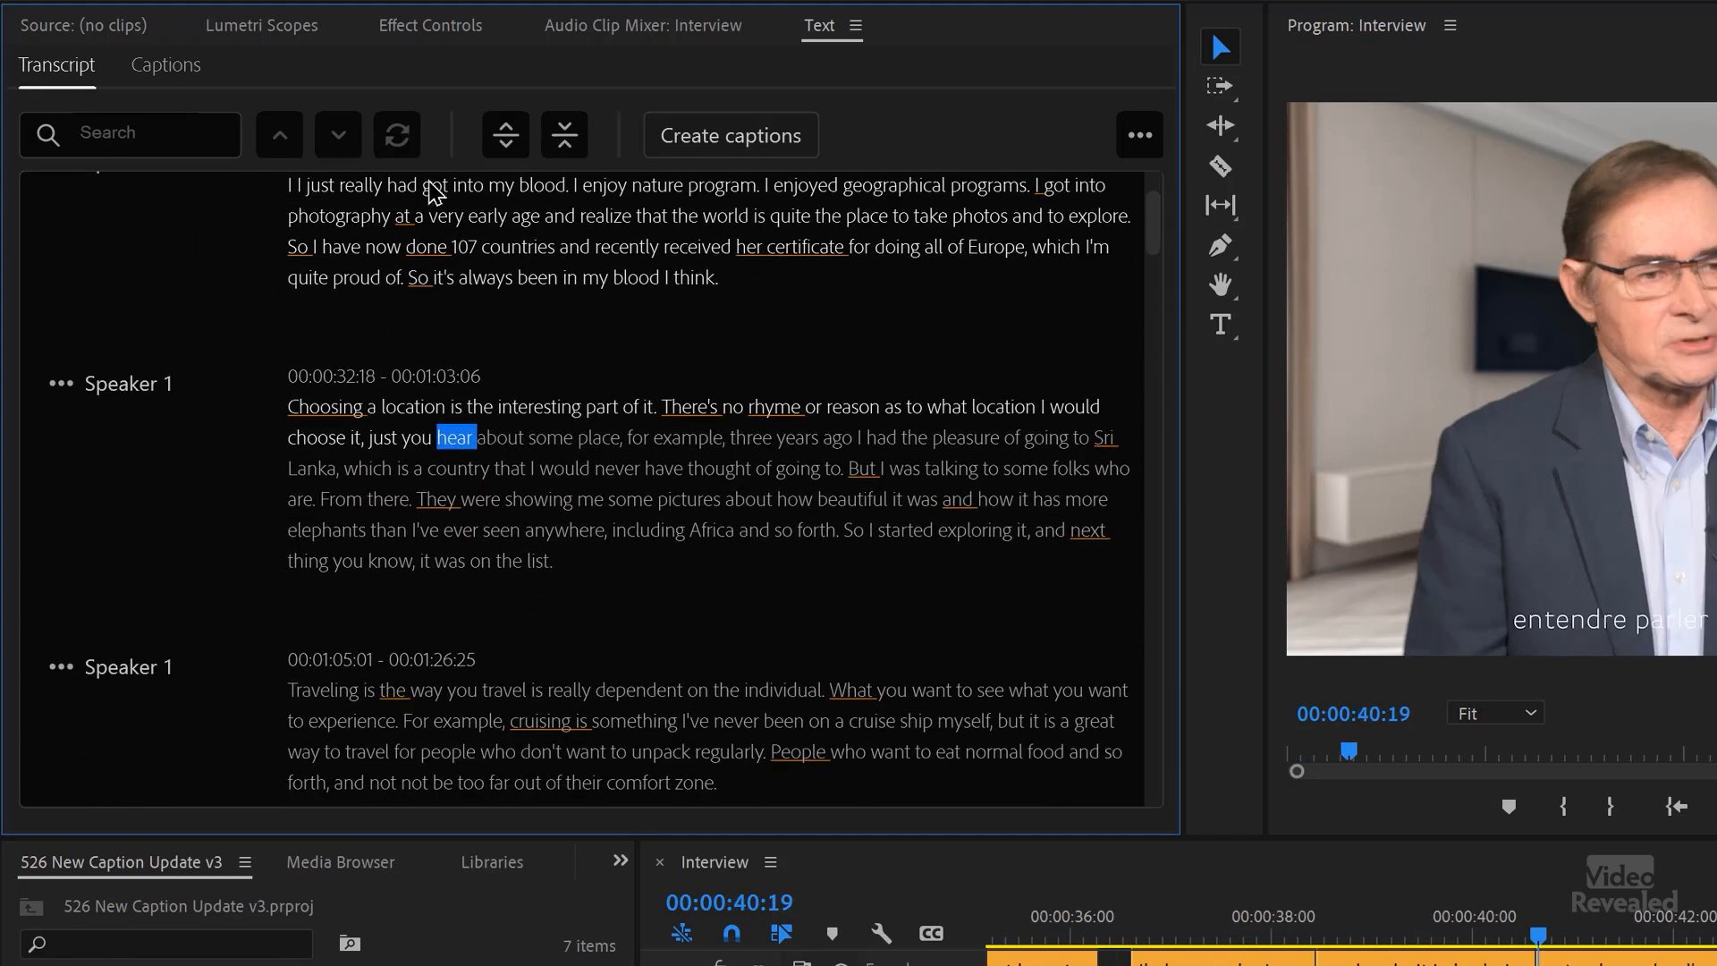
left_click(841, 964)
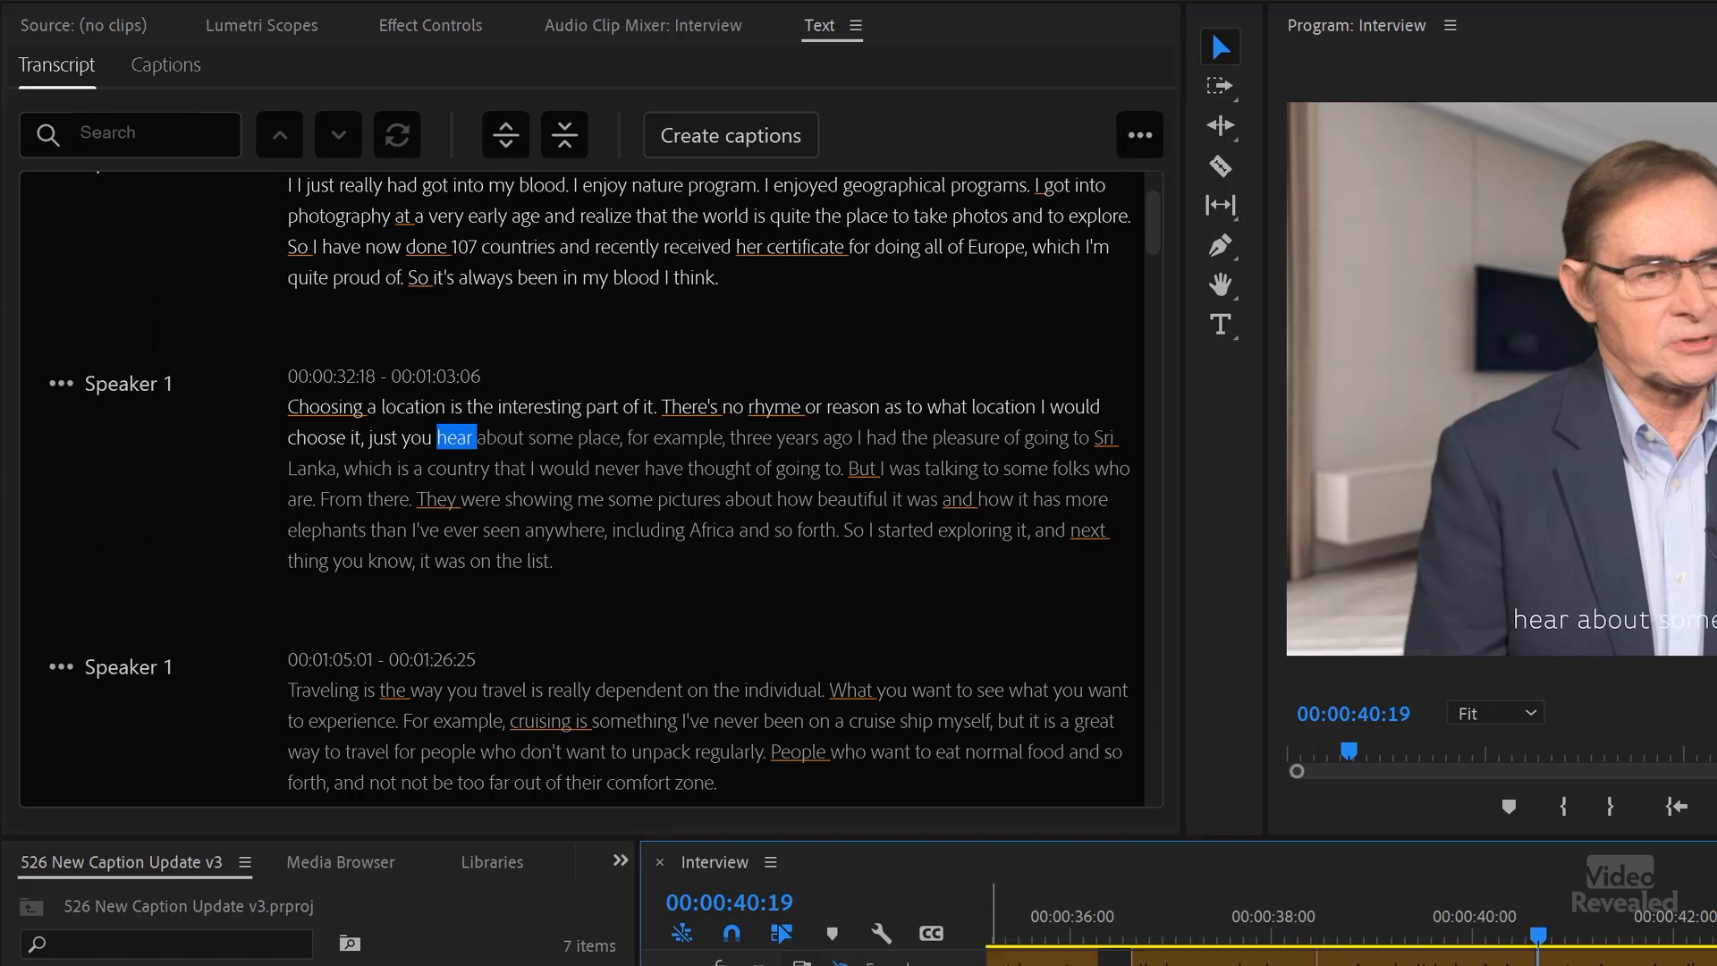
Step: Locate the English caption "Other people want to" in the caption list and move the playhead to it
left_click(166, 64)
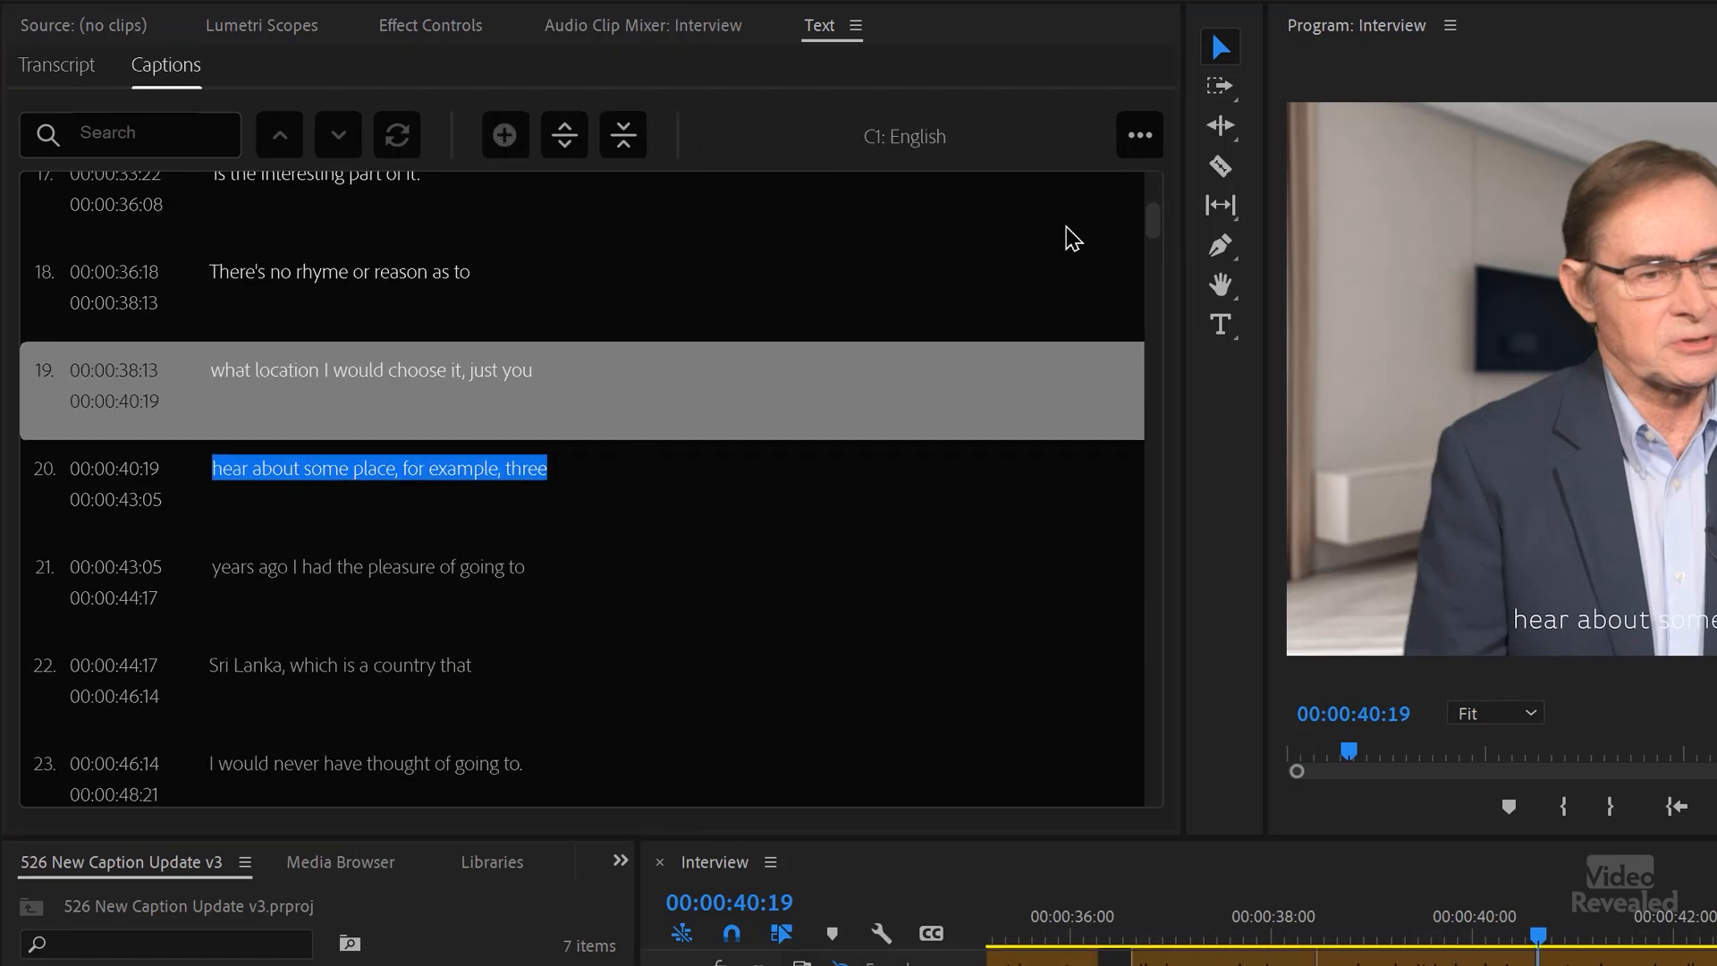
left_click_drag(1159, 232, 1152, 618)
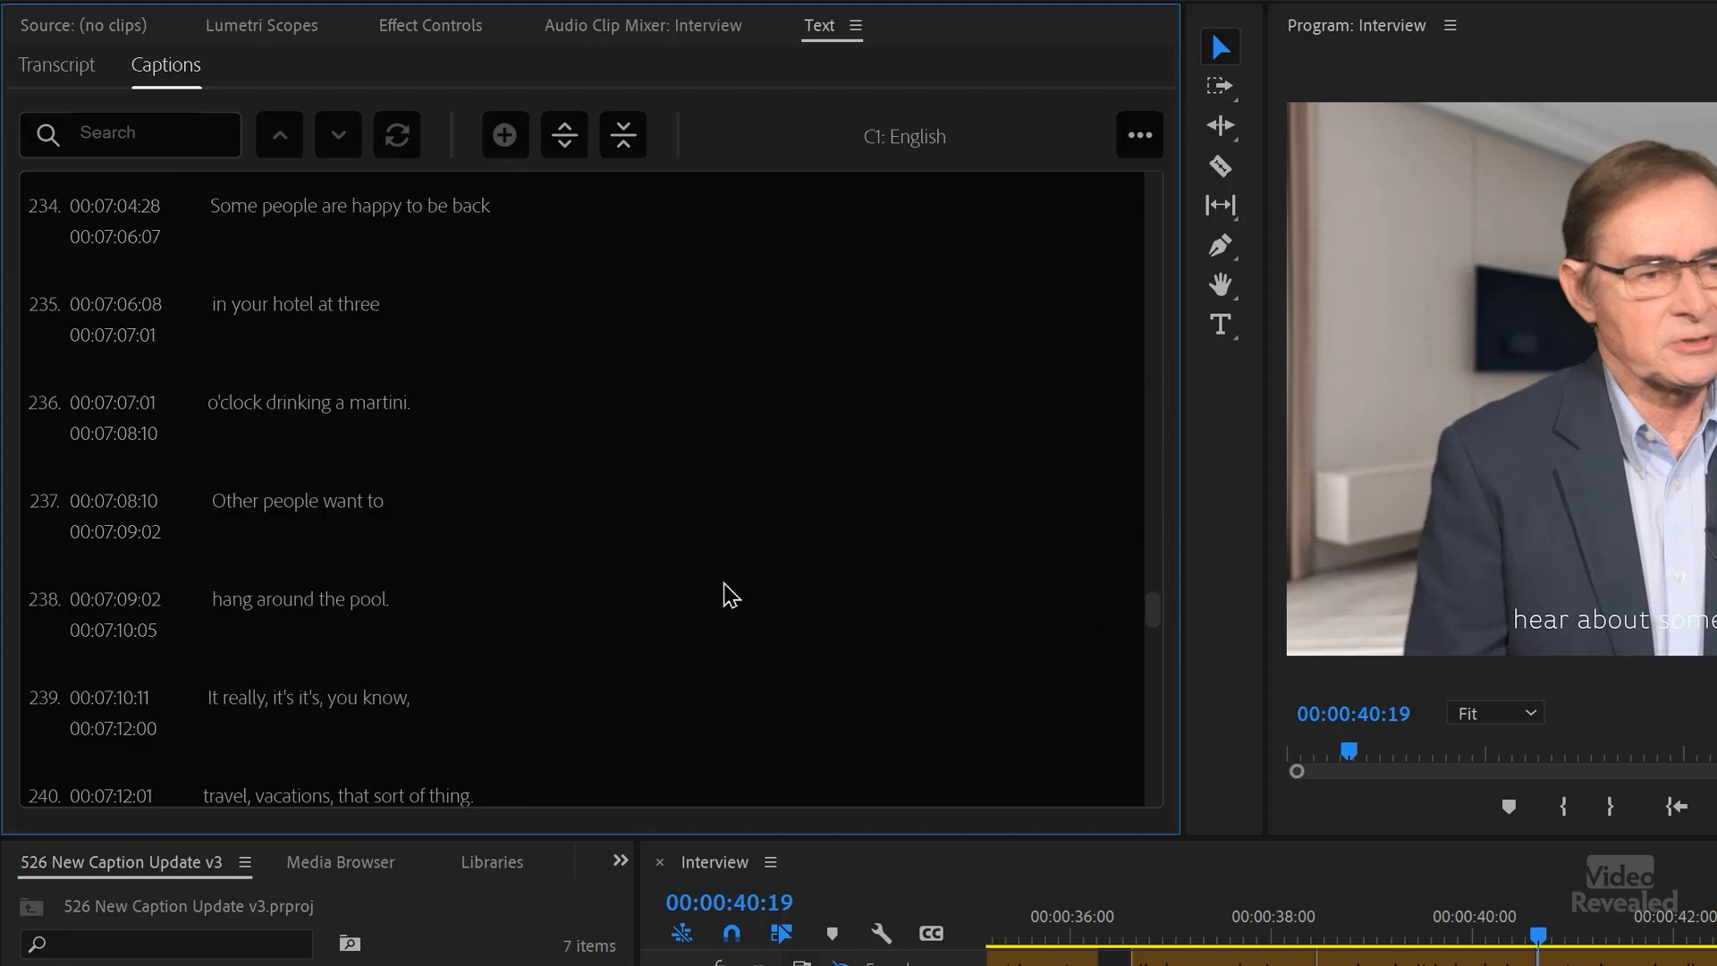
double_click(327, 528)
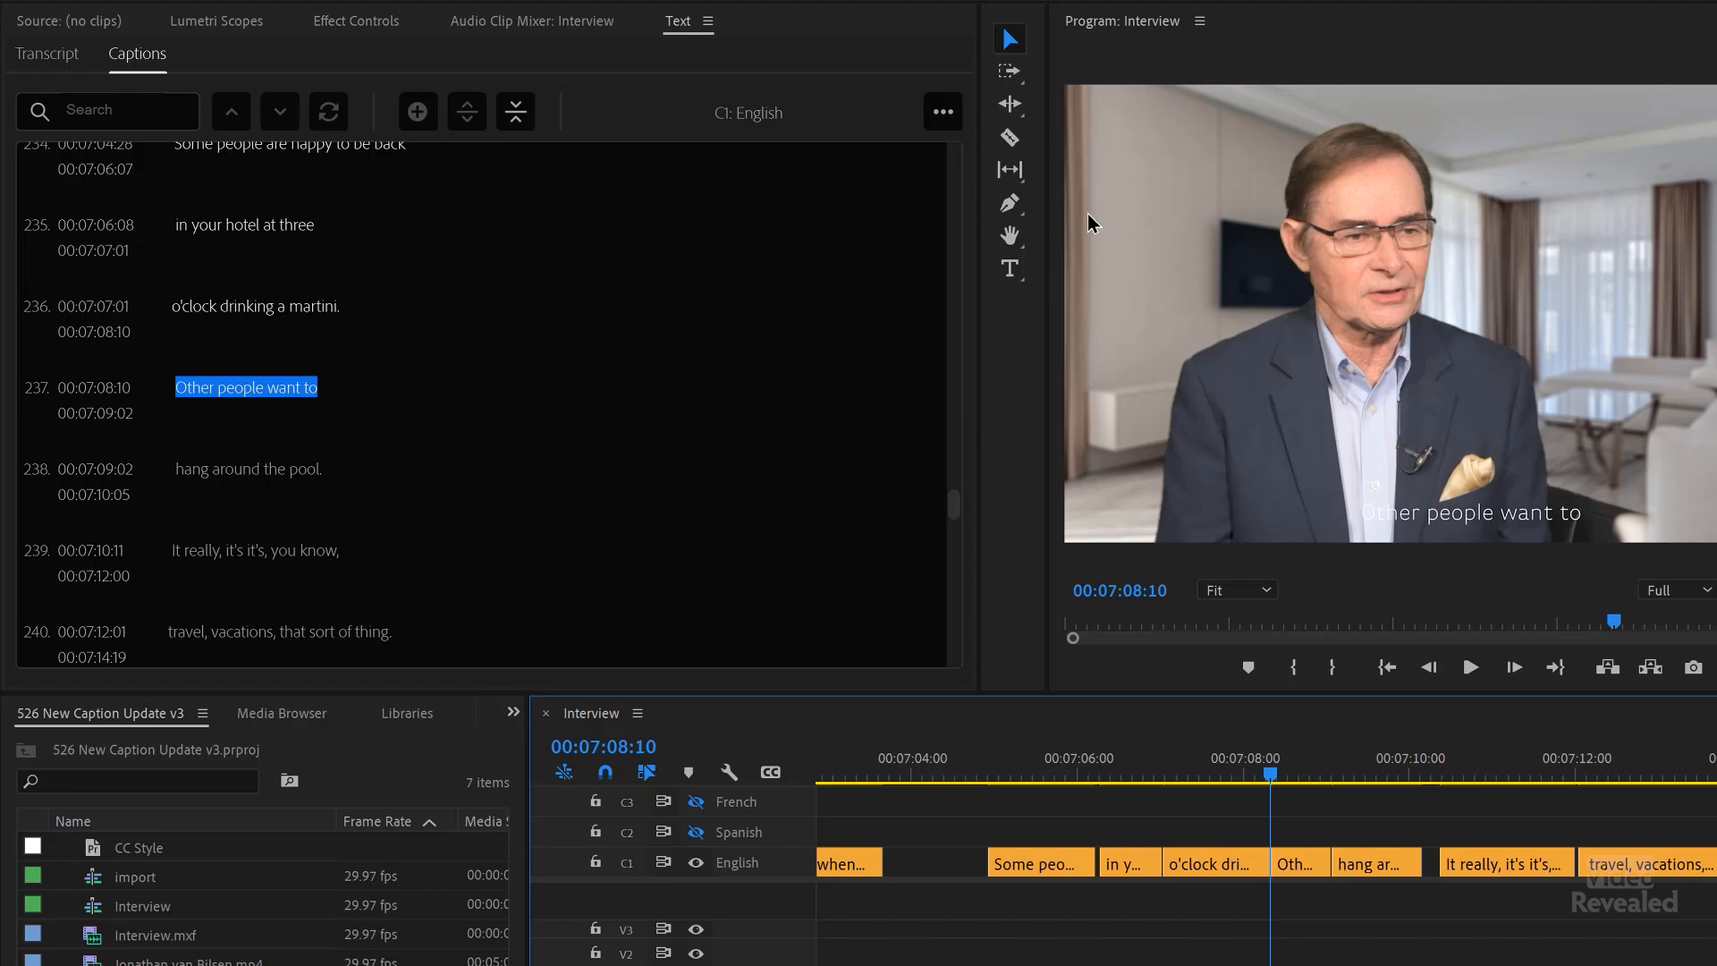
Step: Open the Interview sequence's export settings and review the MXF OP1a caption options, keeping Embed in Output File
key("ctrl+m")
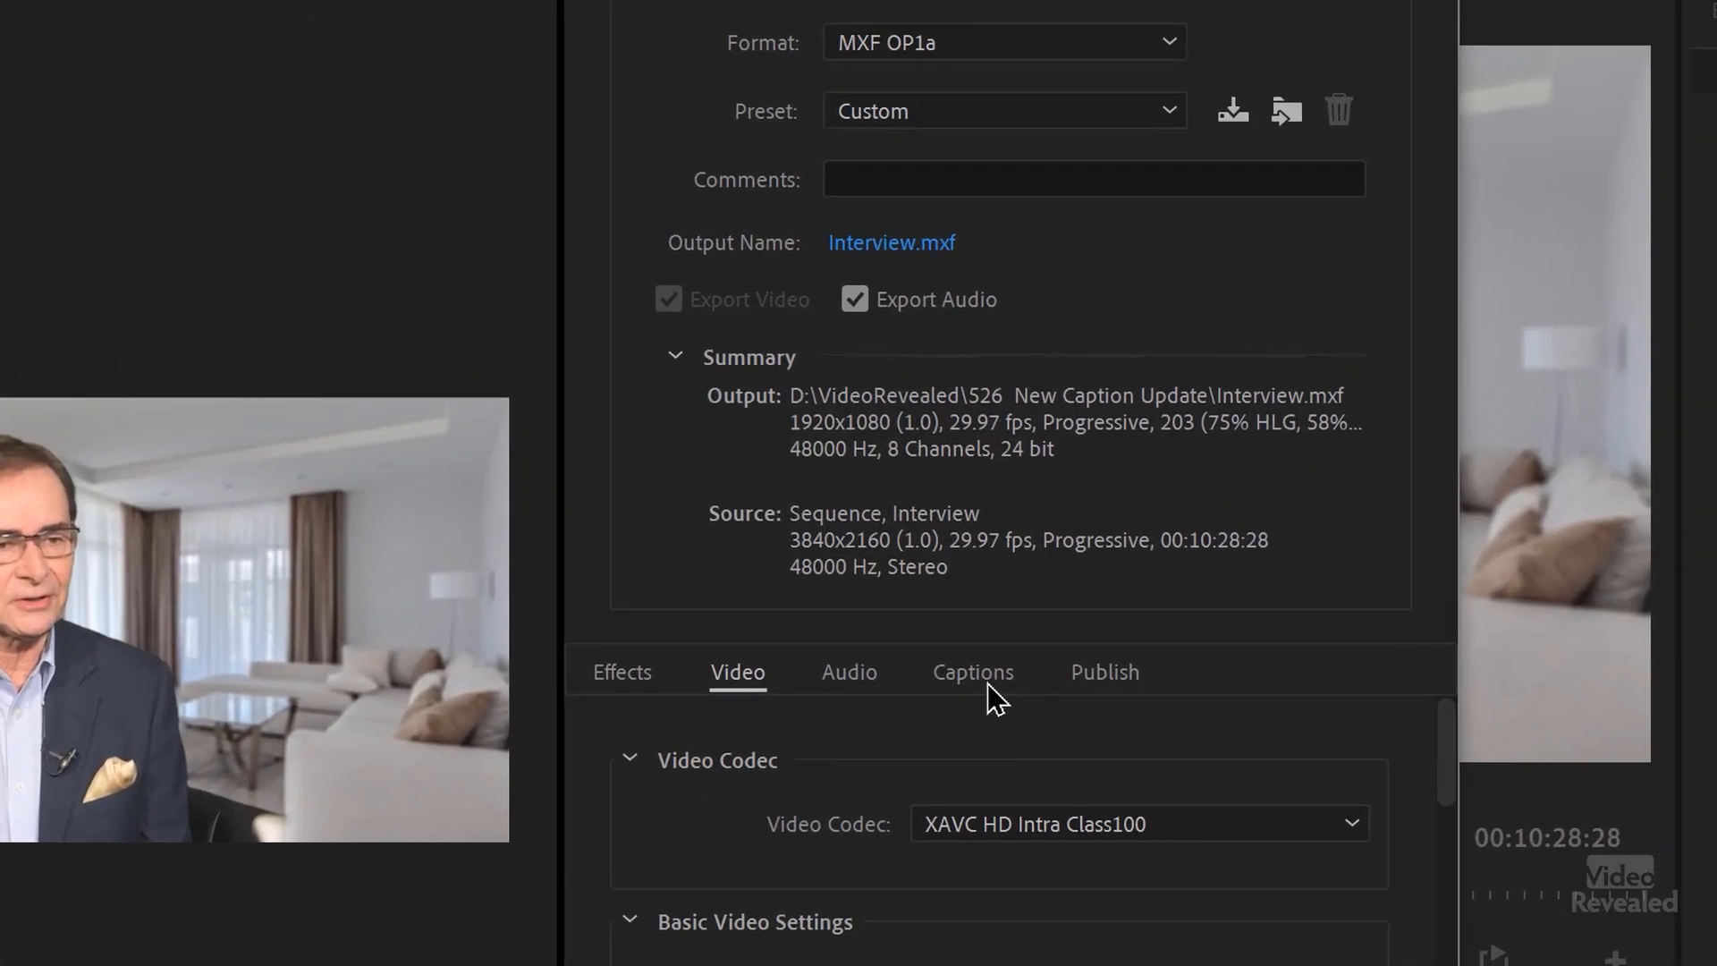
left_click(984, 684)
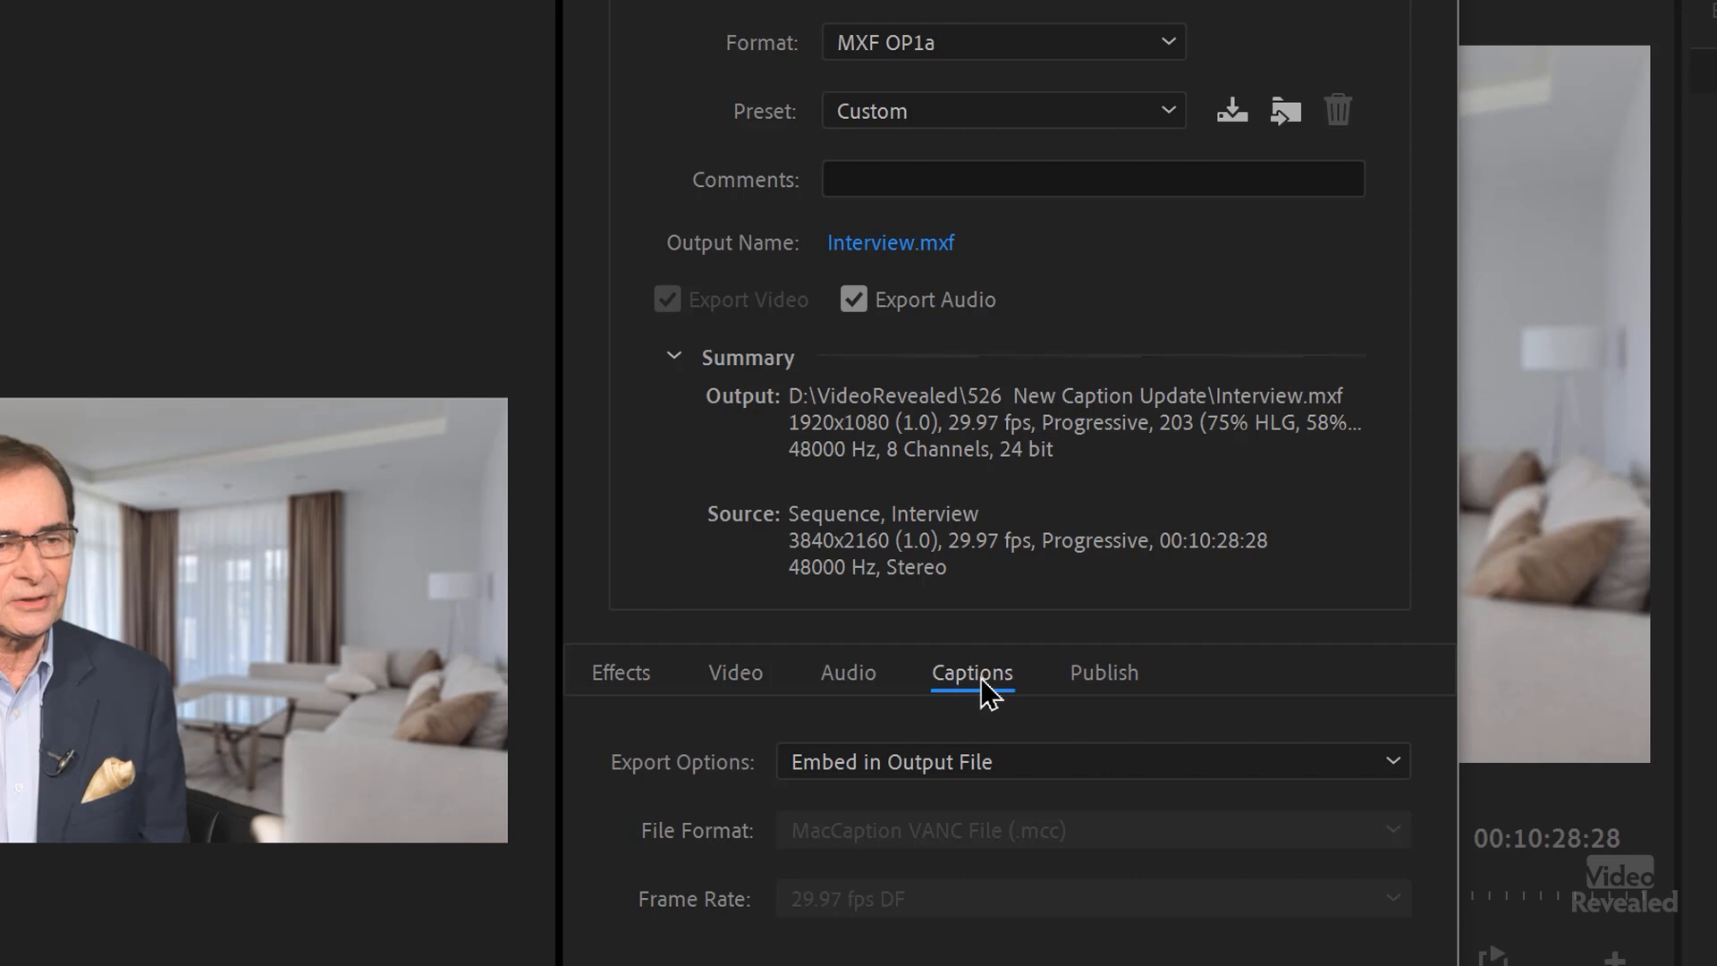
left_click(1079, 763)
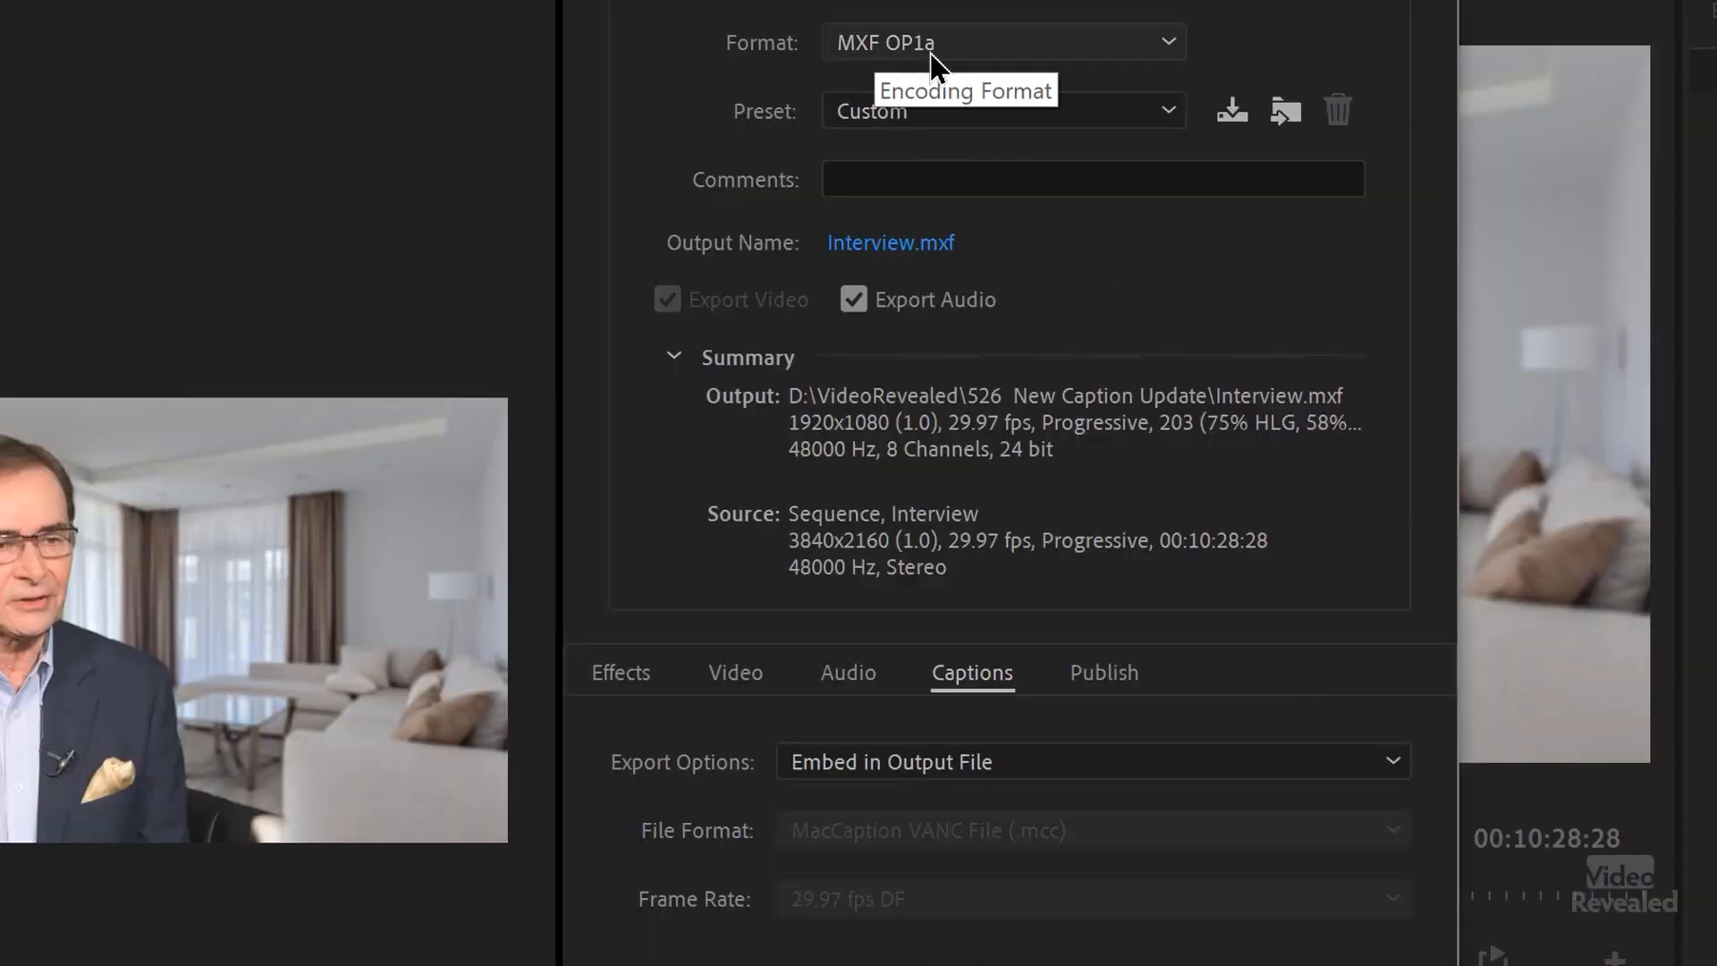
left_click(945, 768)
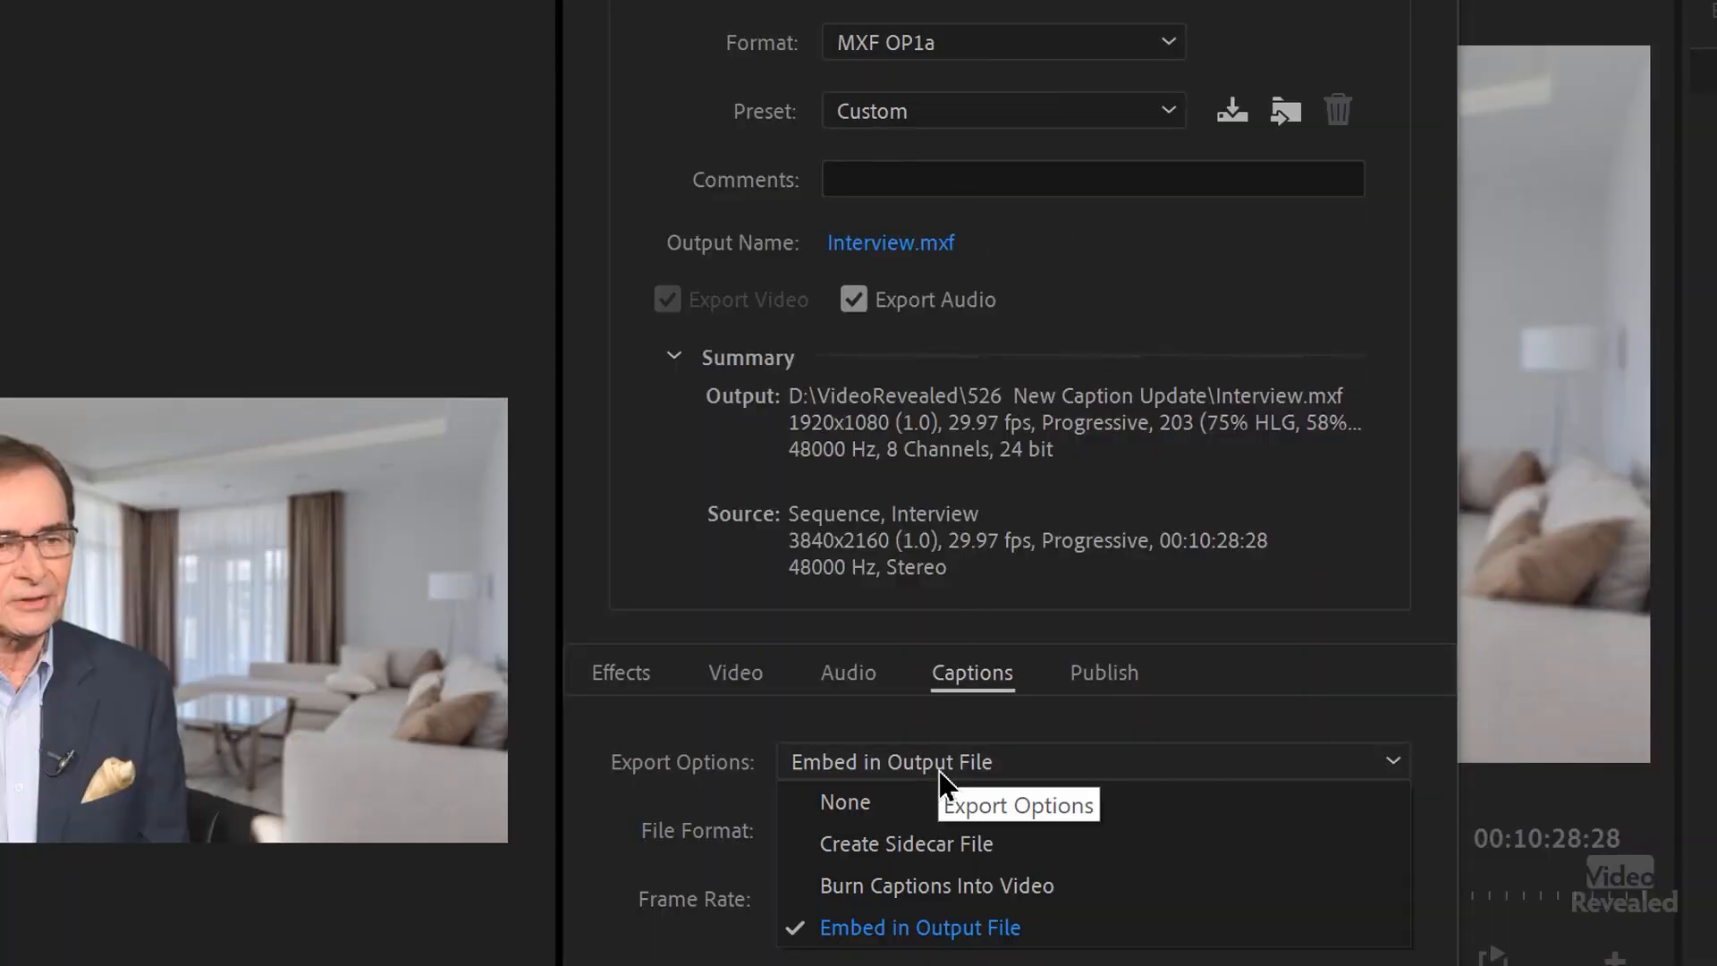
left_click(1014, 936)
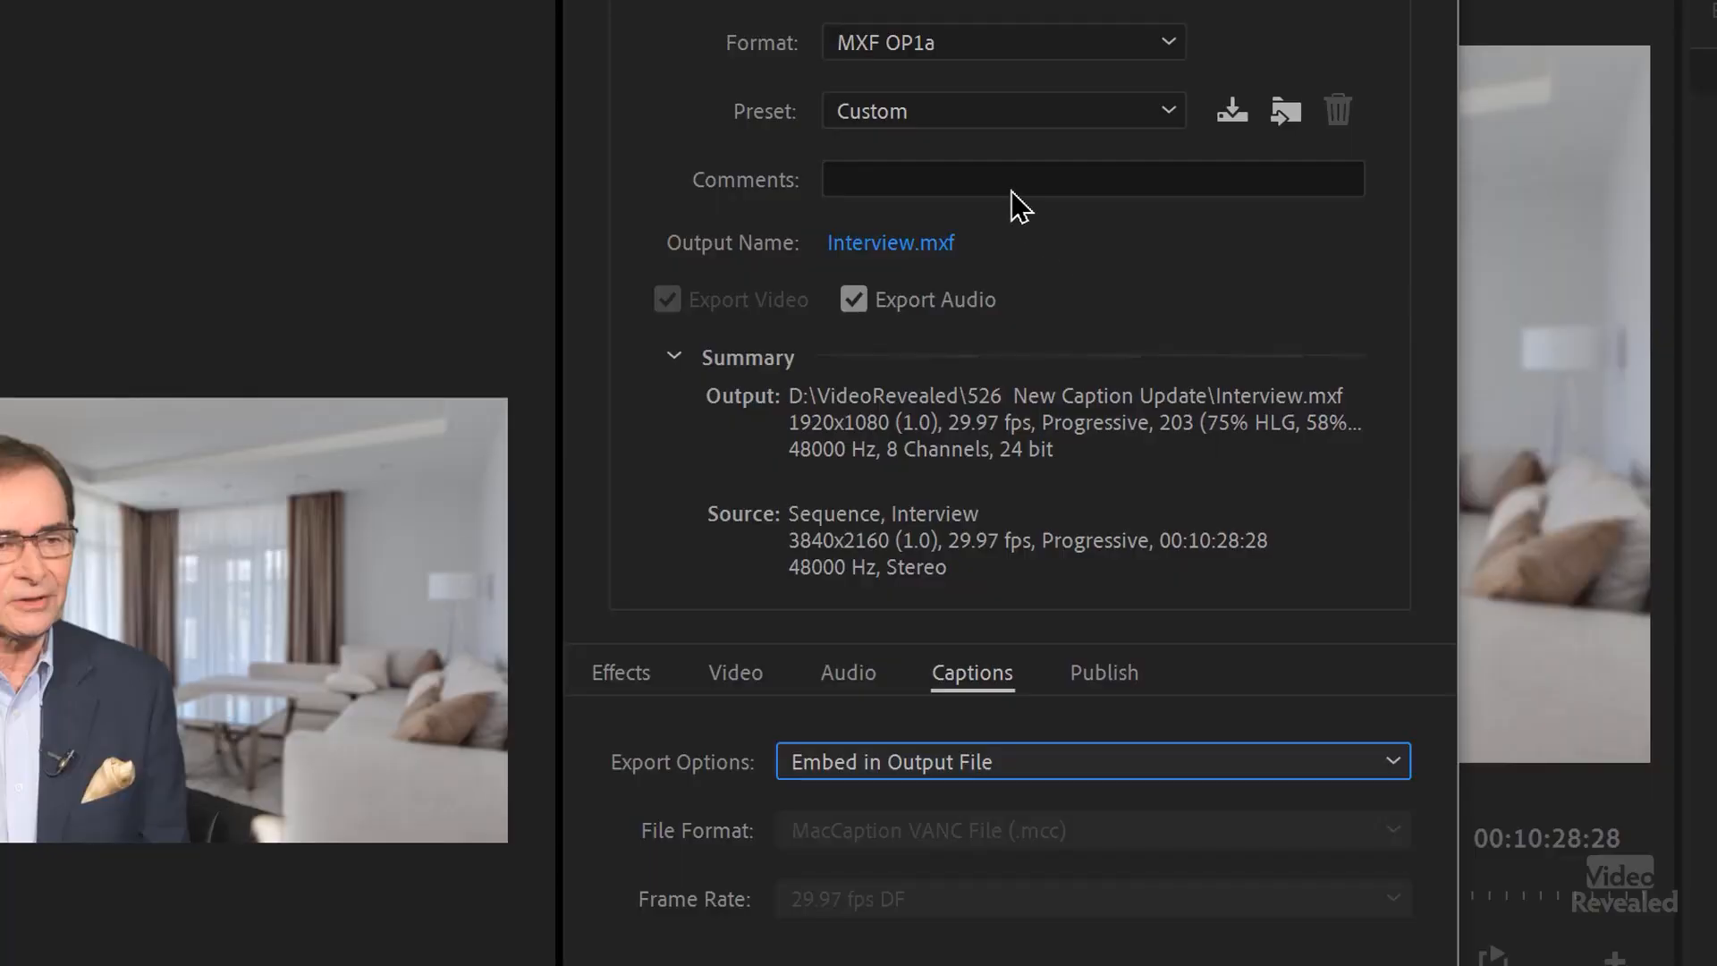
Step: Set the export format to H.264 with captions as a MacCaption VANC (.mcc) sidecar file
left_click(905, 49)
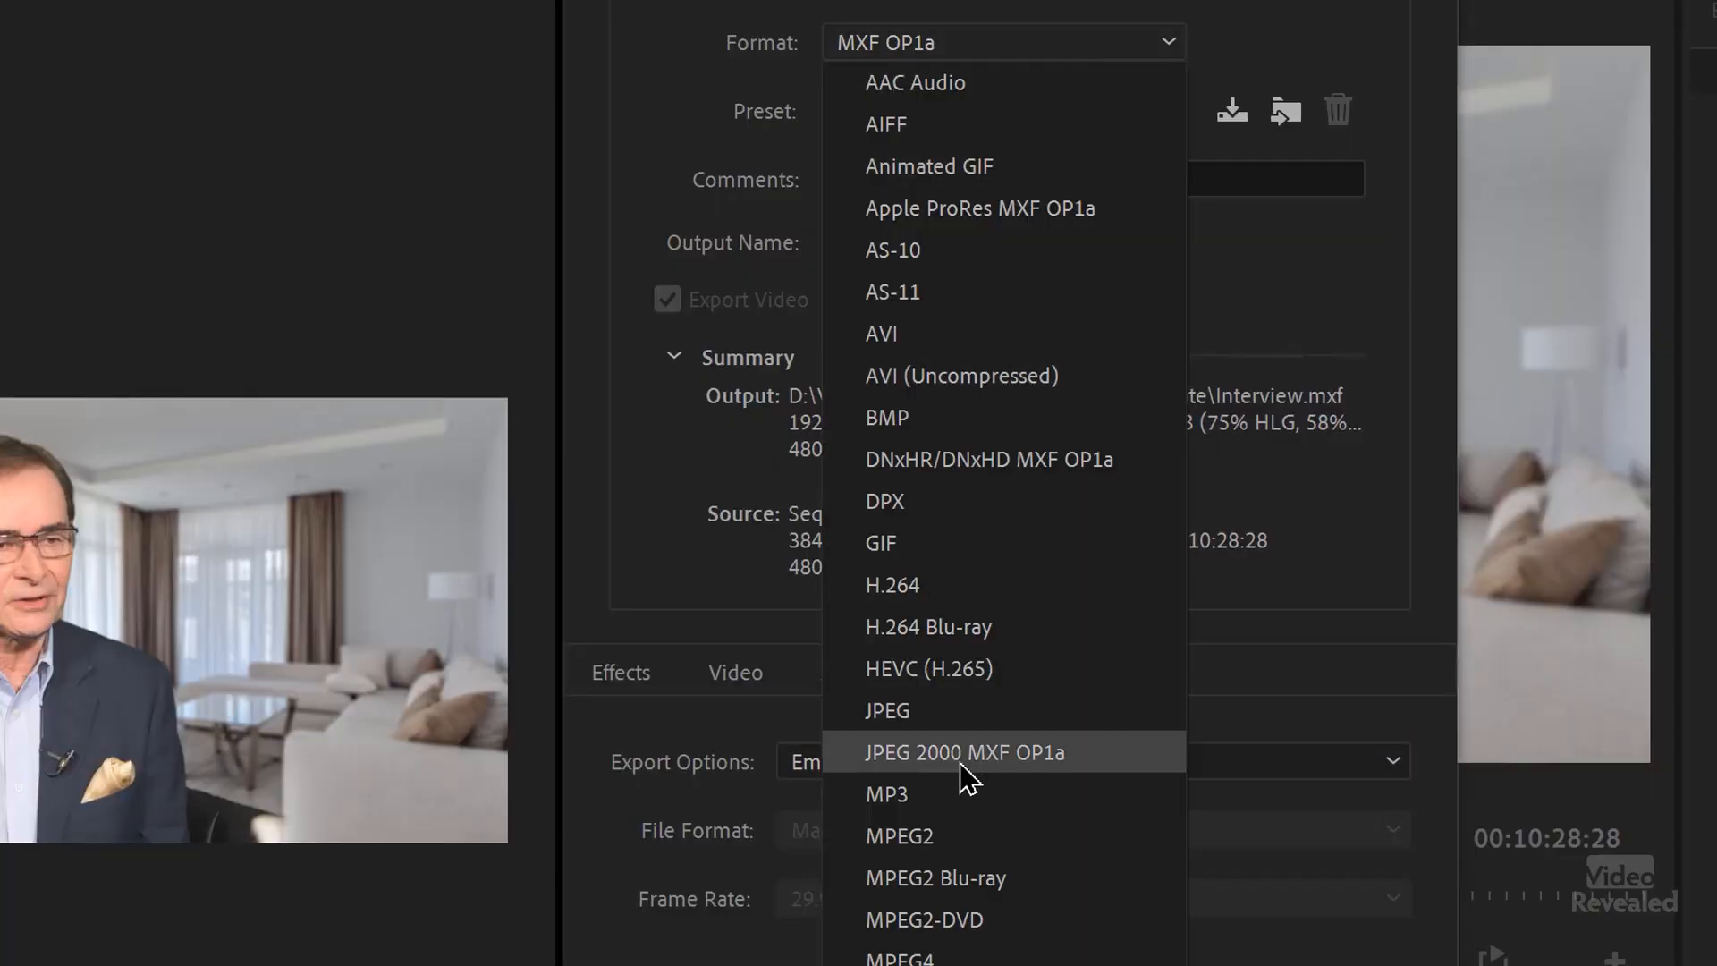
key("Escape")
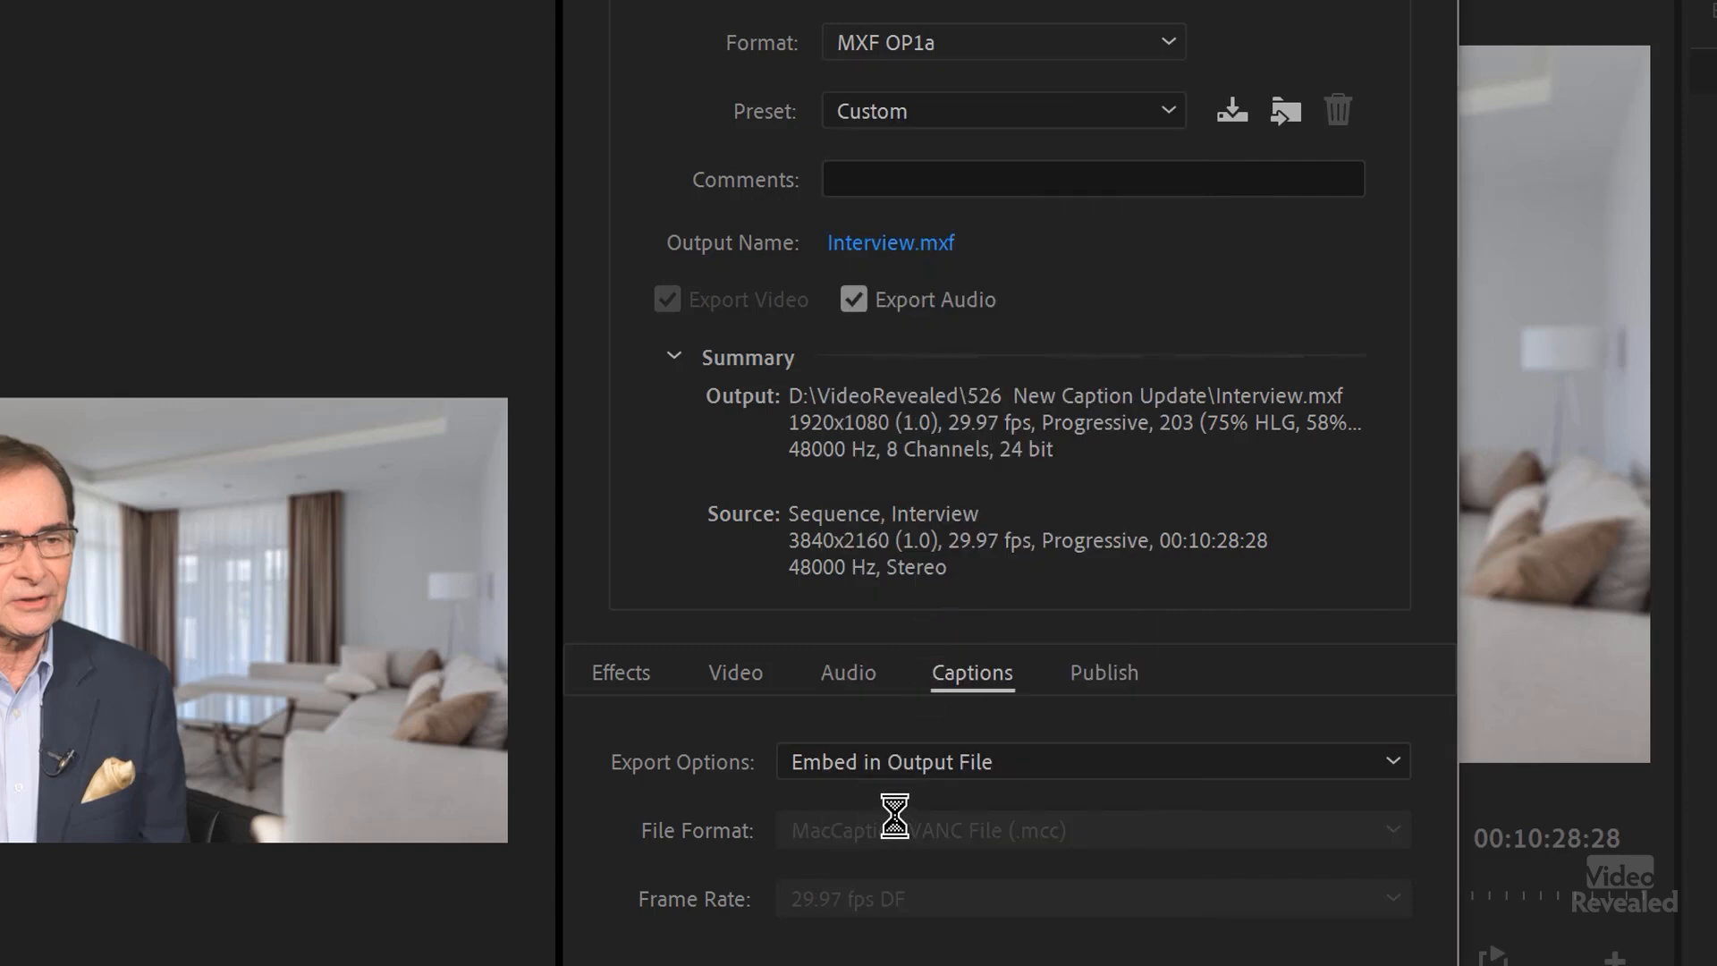
left_click(988, 770)
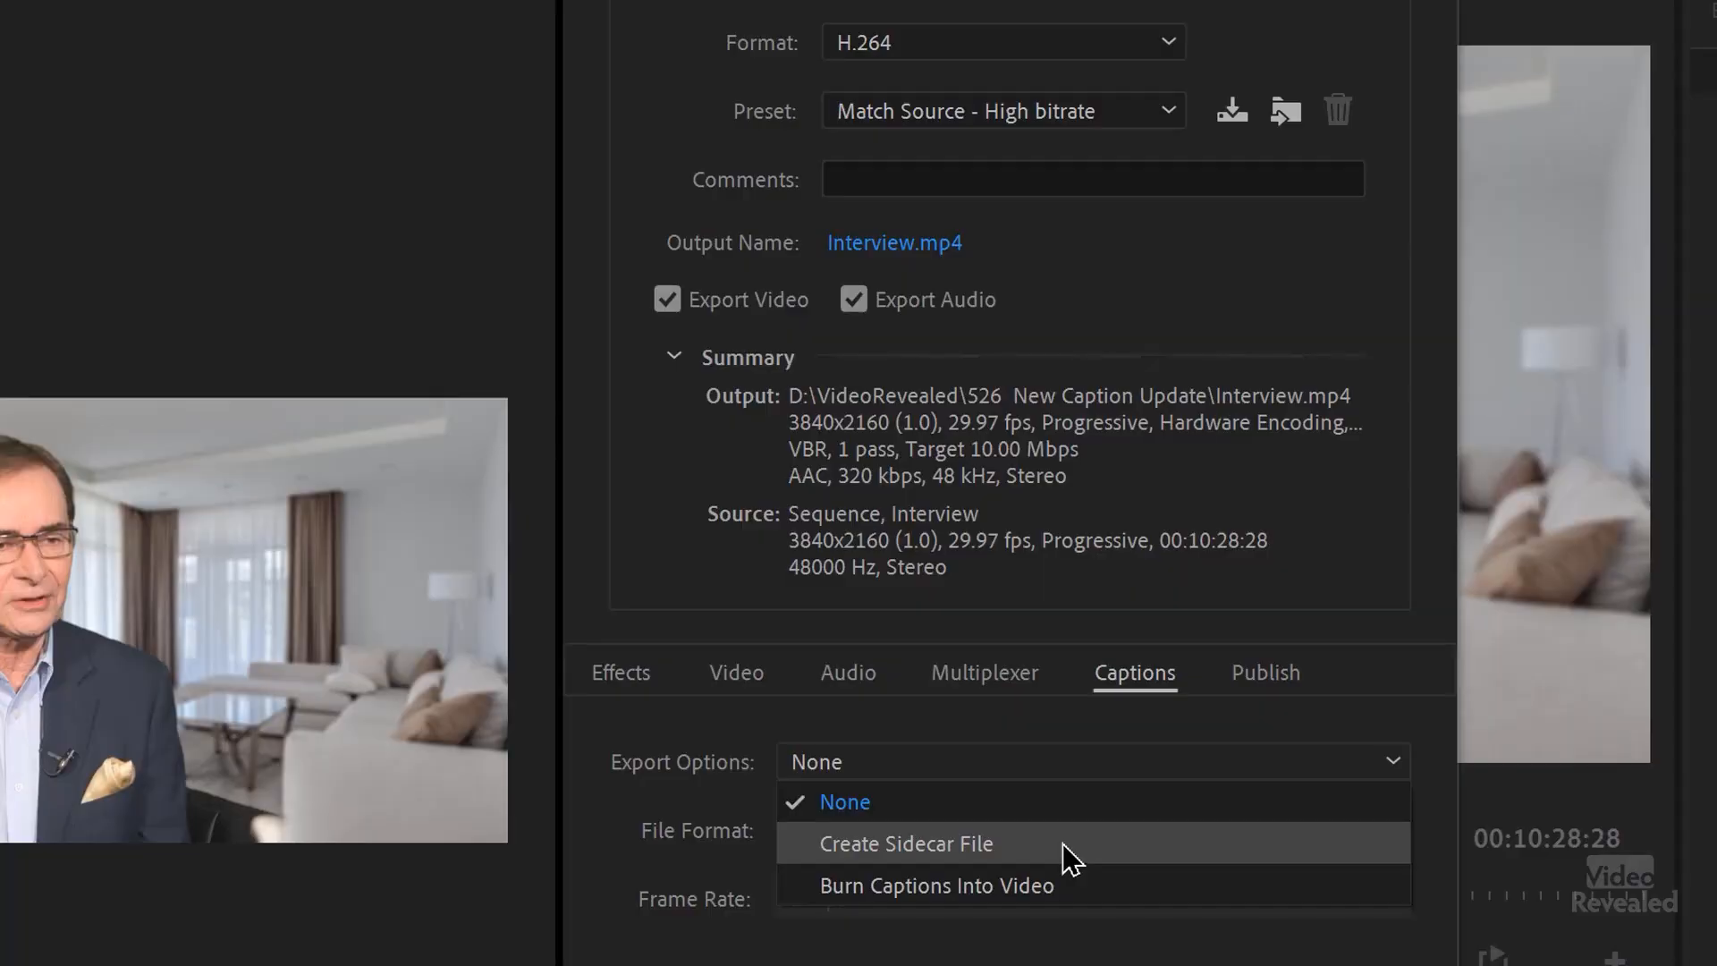
key("Escape")
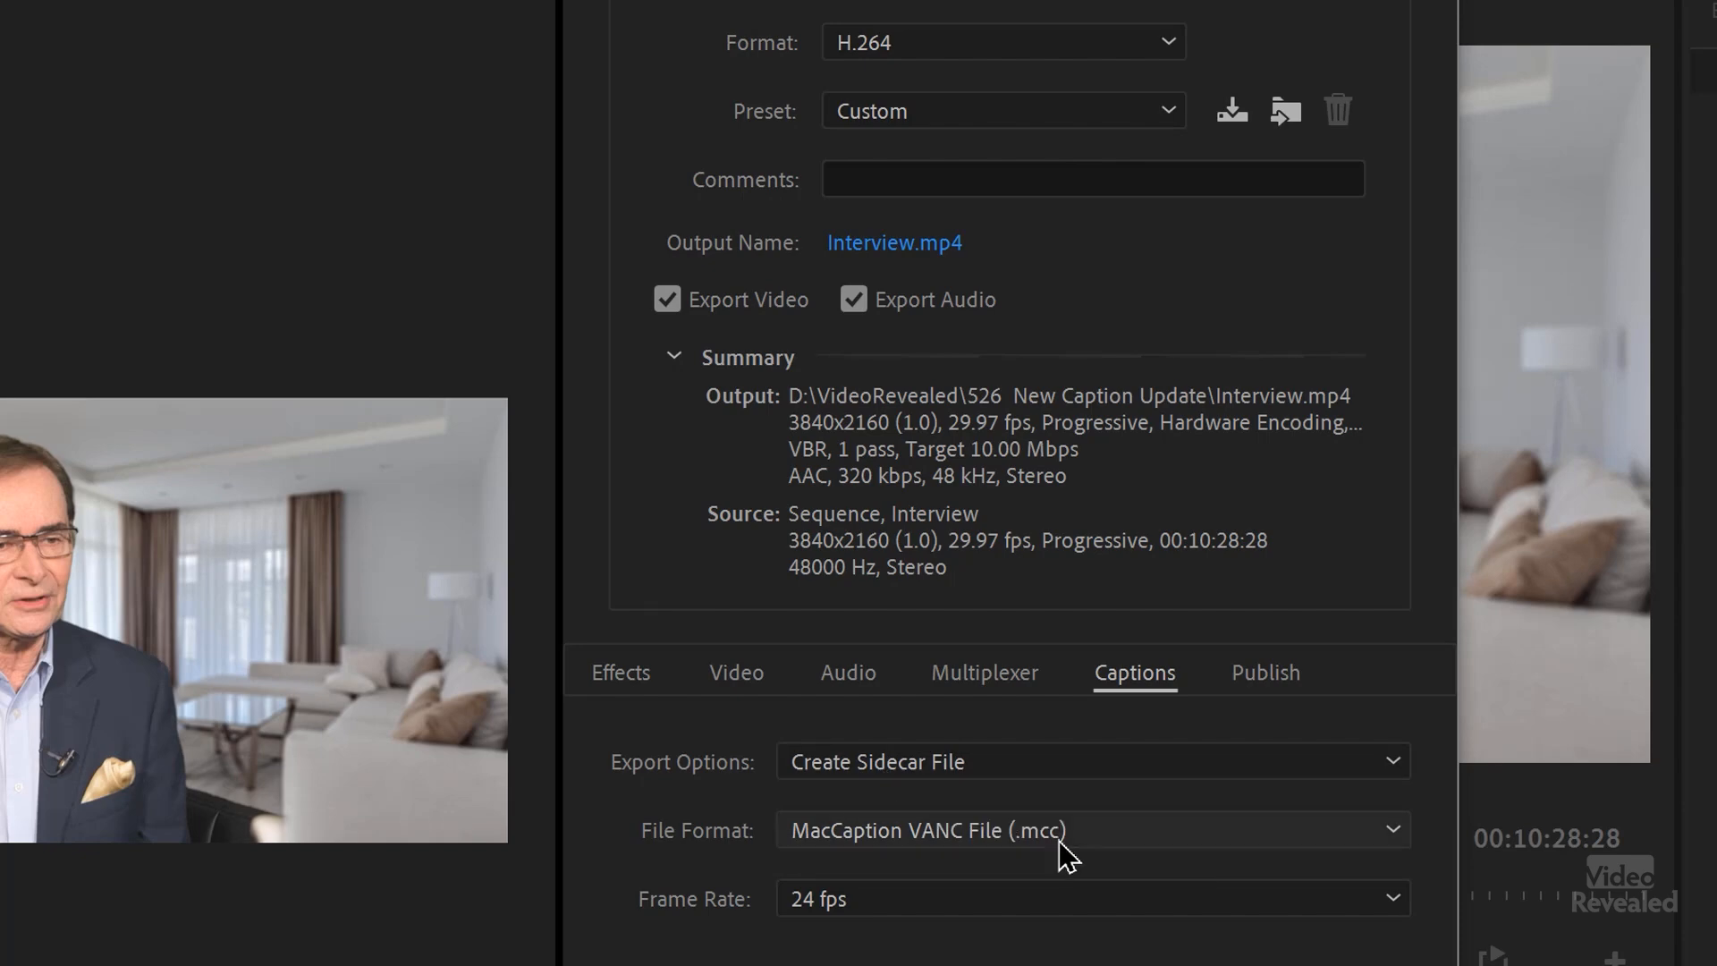
left_click(1114, 836)
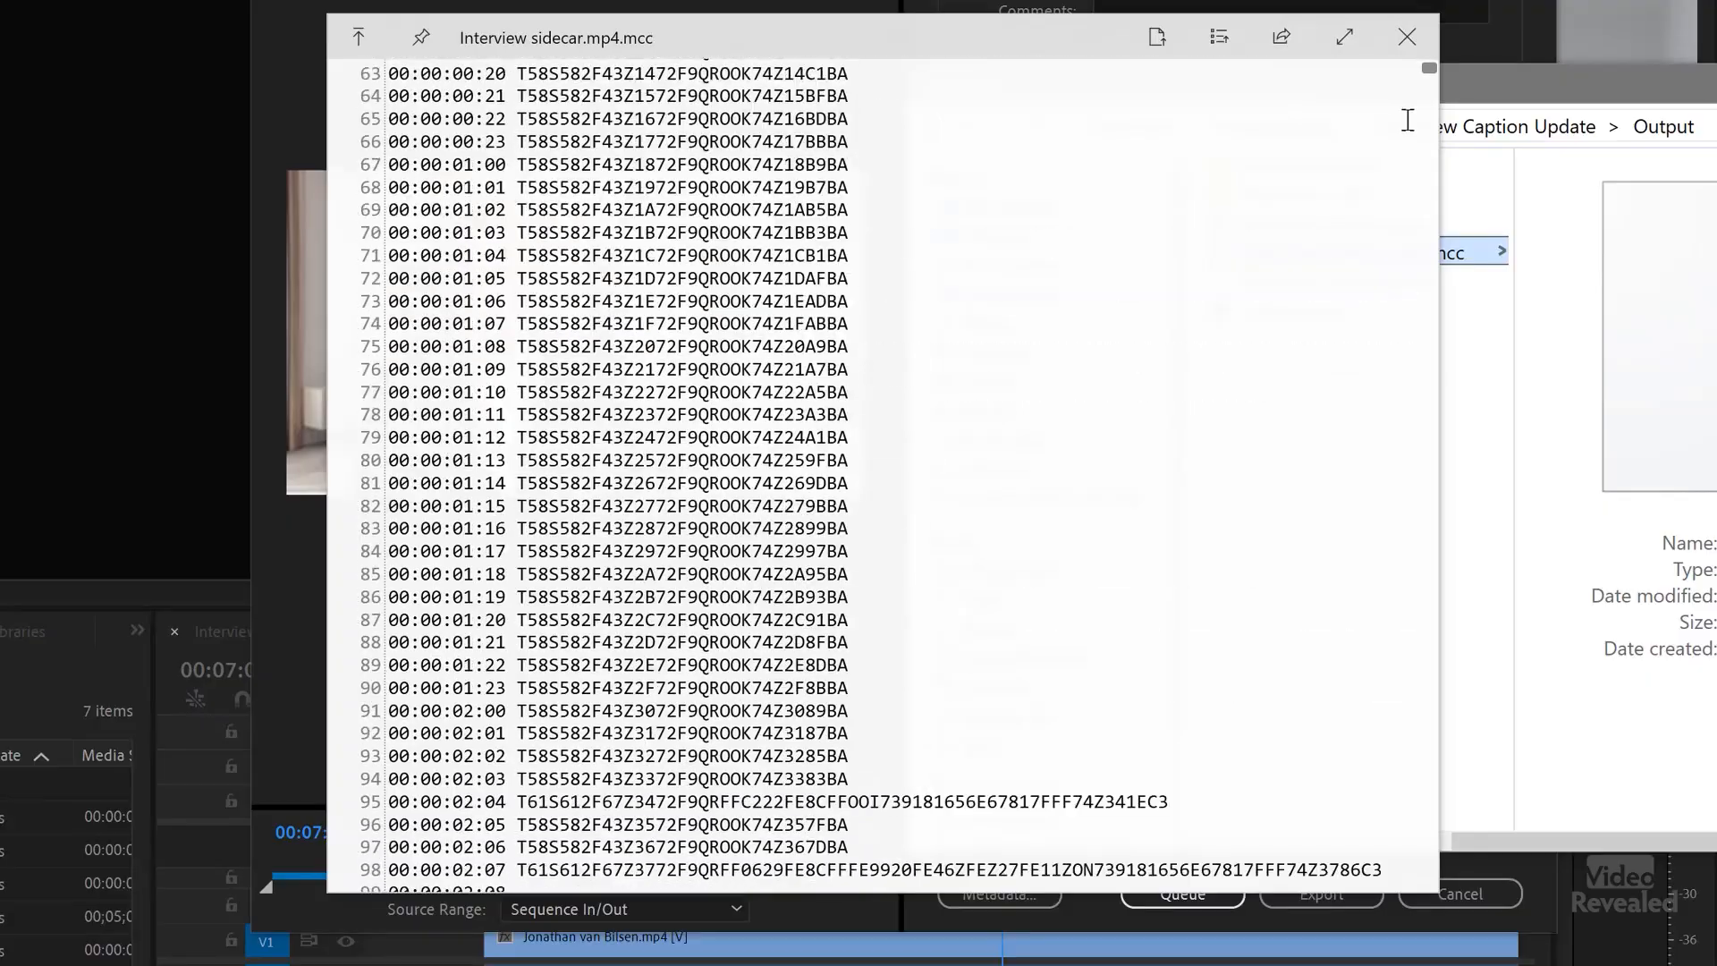
Step: Look through the contents of Interview sidecar.mp4.mcc in the Output folder's file preview, then close the preview
scroll(1422, 99, "down", 7)
left_click_drag(1429, 73, 1374, 544)
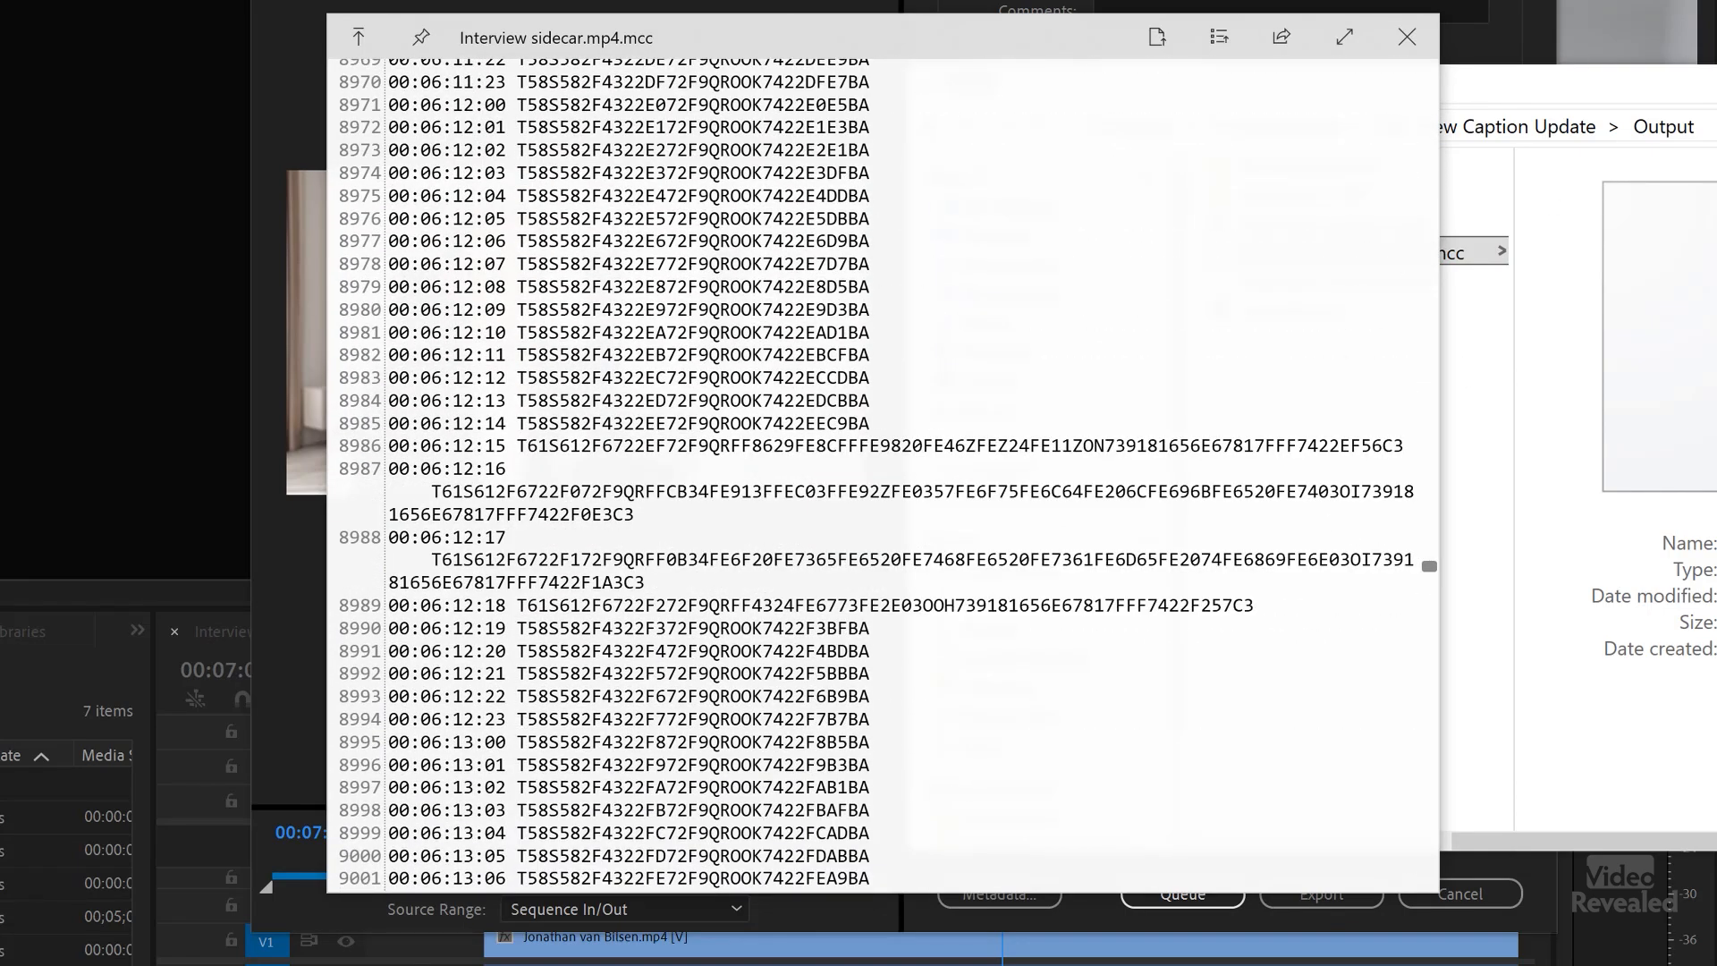
left_click(1407, 37)
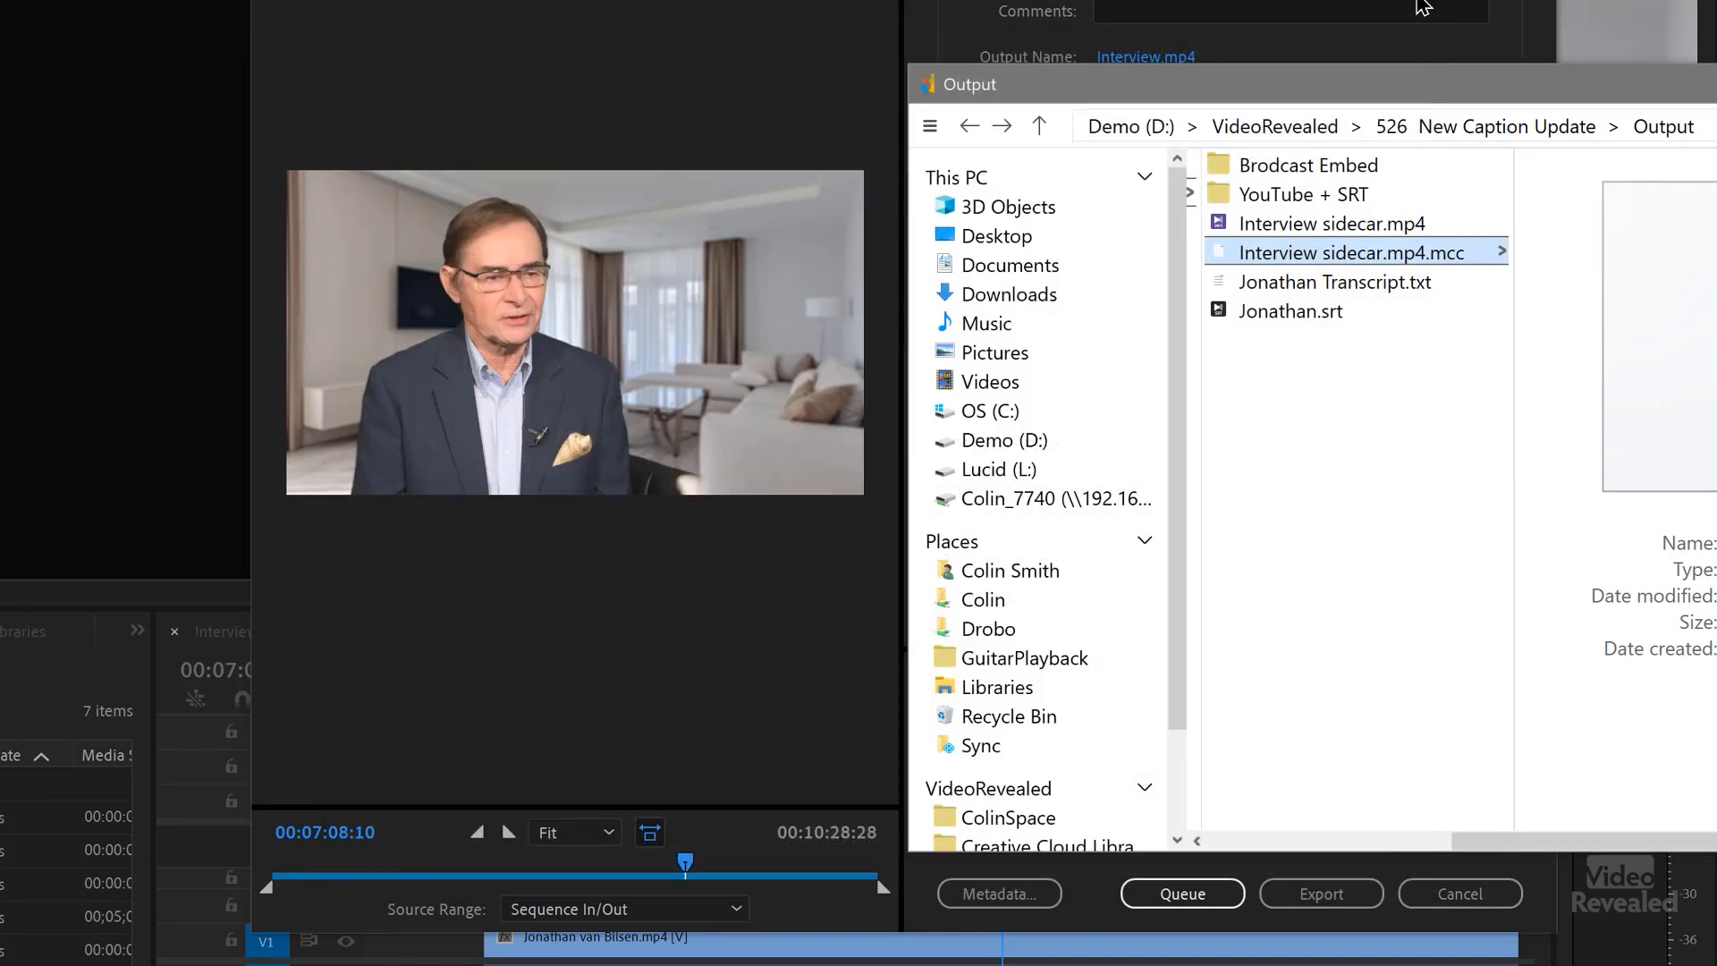
Step: Preview Jonathan.srt in the Output folder, scroll through its captions, and return to the Premiere Pro export settings
left_click(1301, 313)
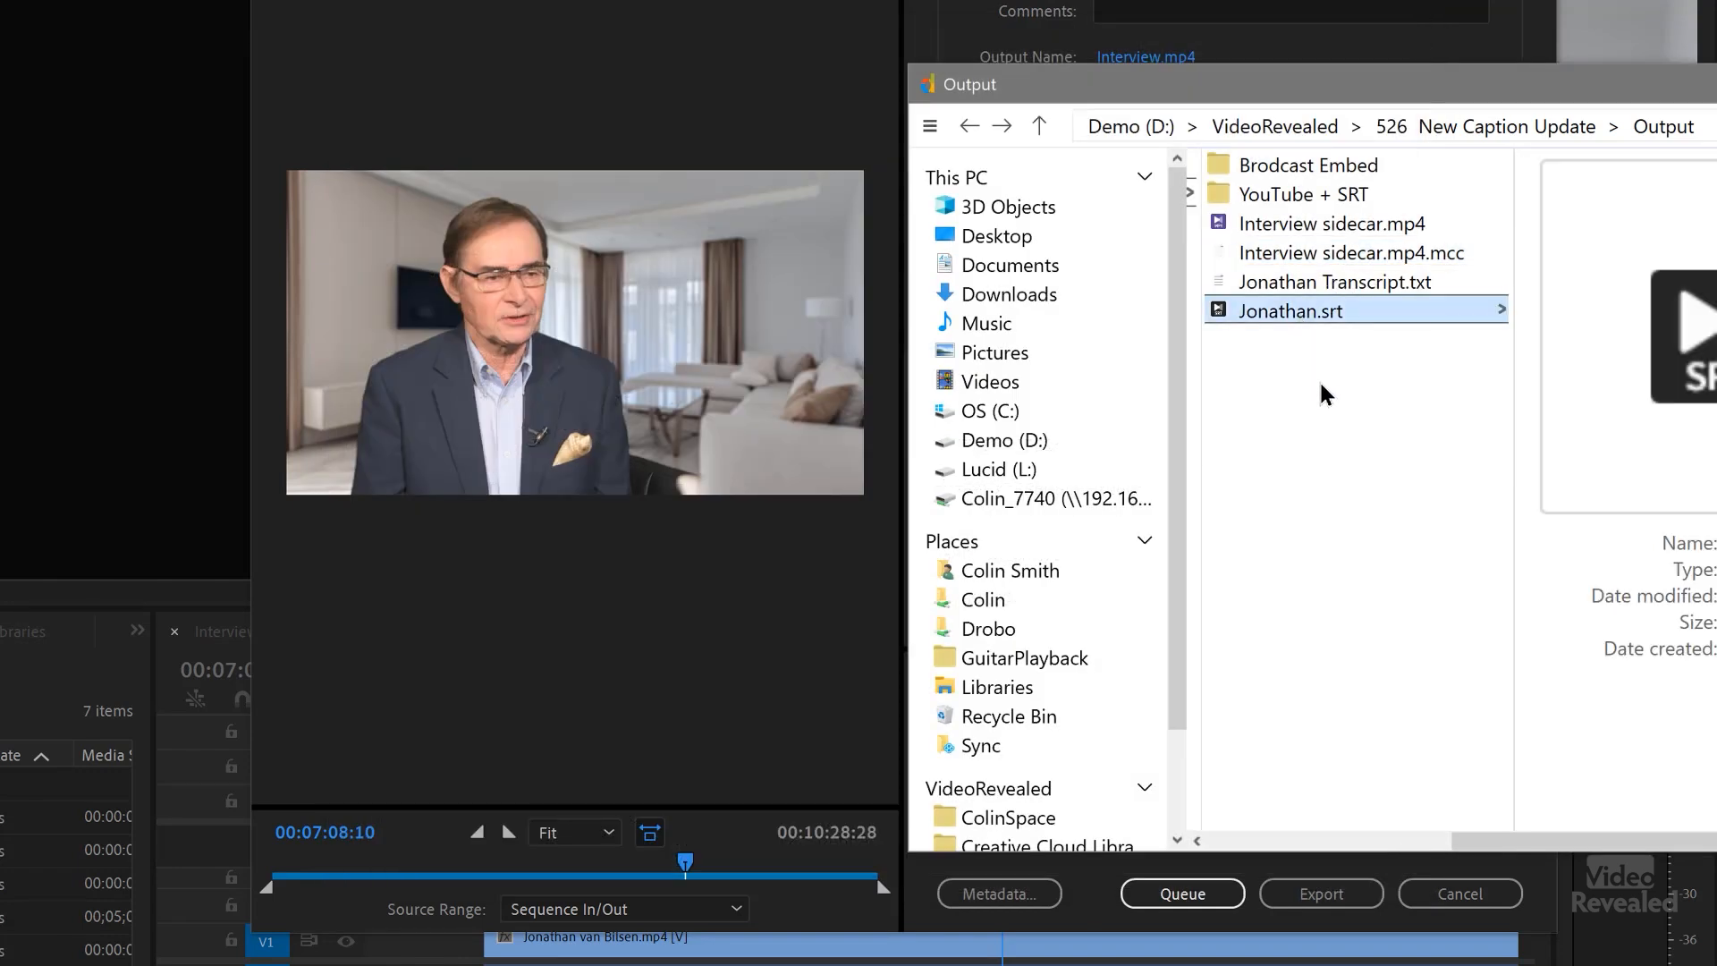
key("space")
scroll(1280, 393, "down", 20)
key("alt+Tab")
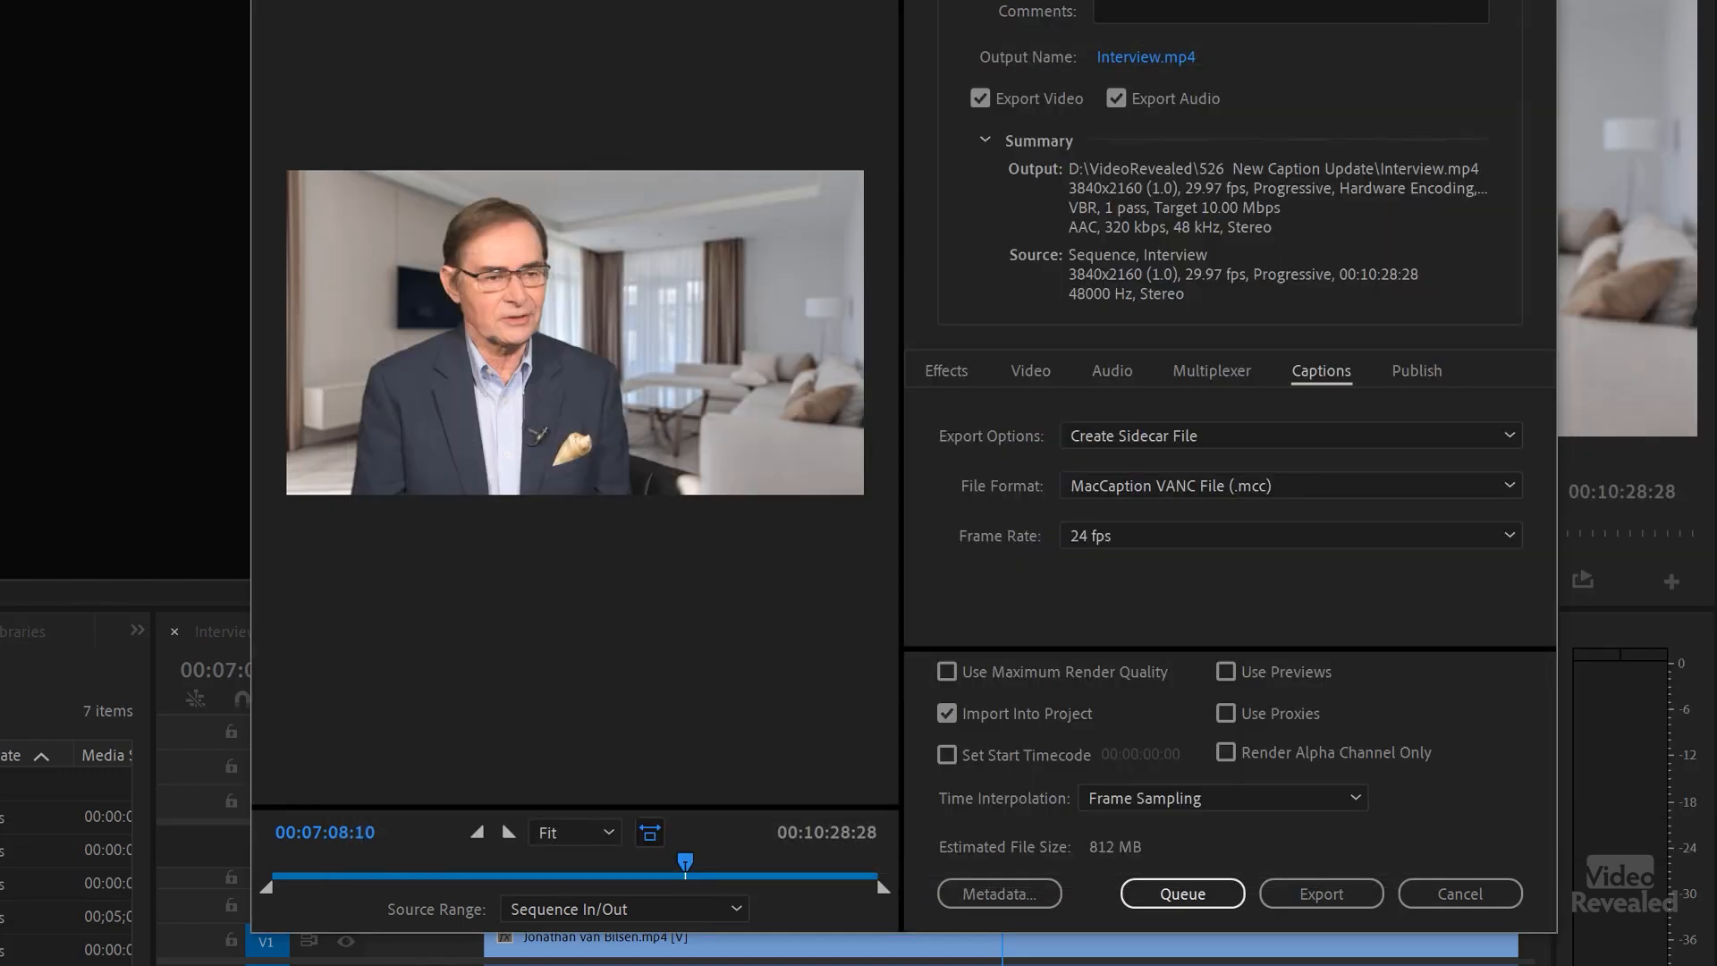